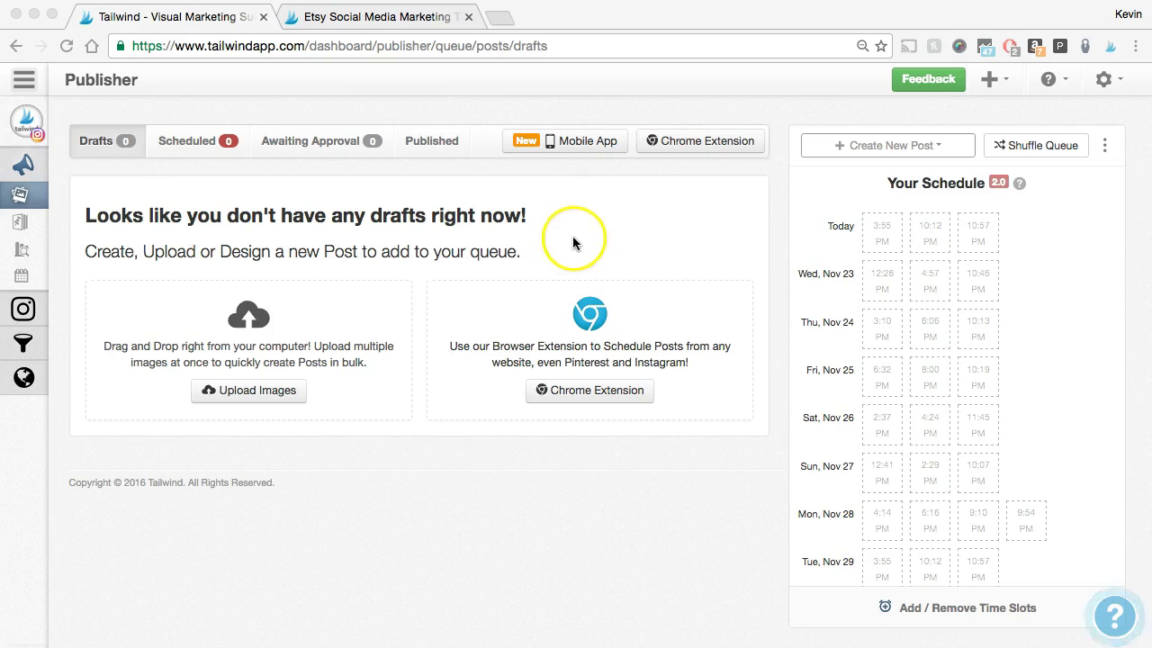
Step: Look through the account settings menu and the Tailwind iOS App info
click(1091, 90)
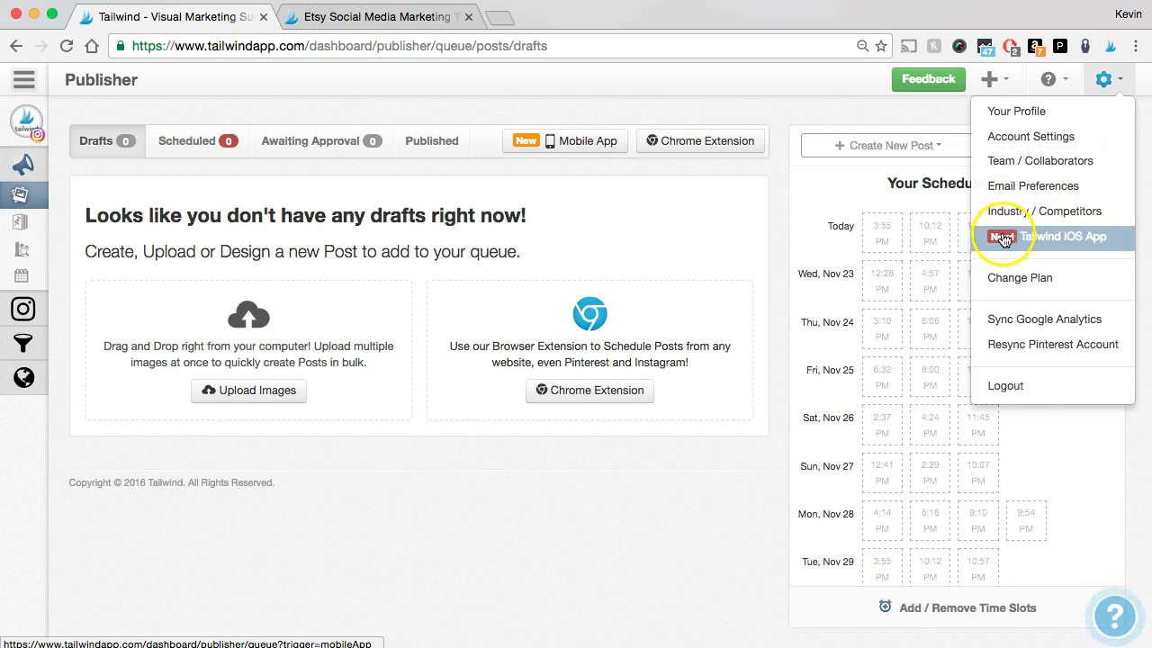
click(759, 224)
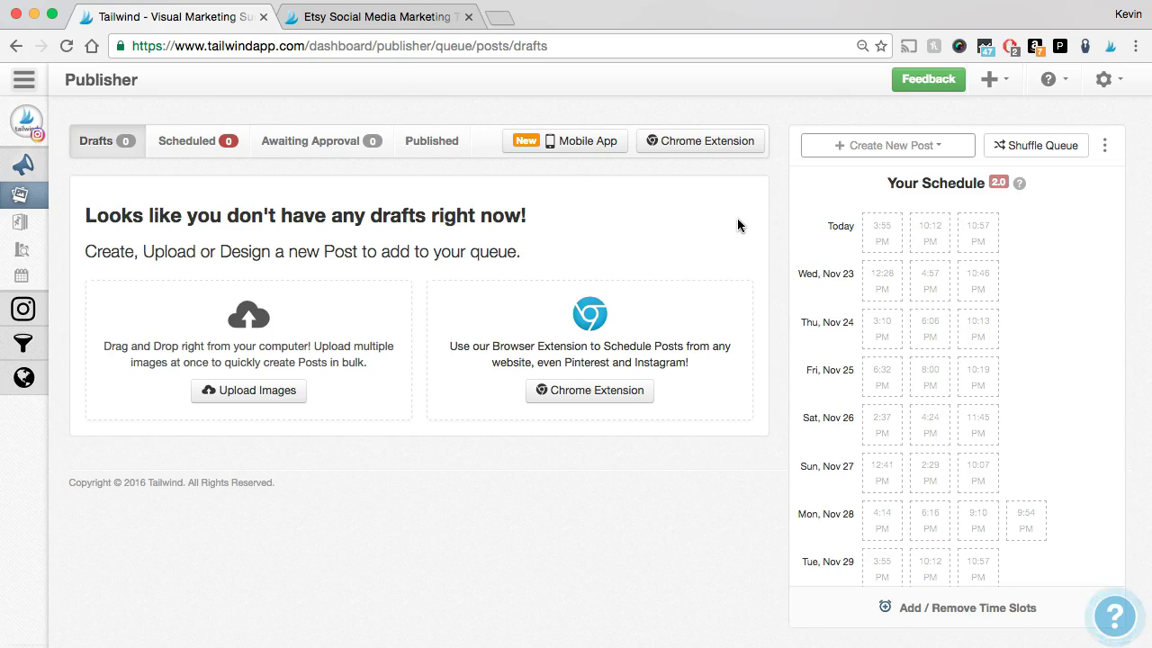
click(672, 226)
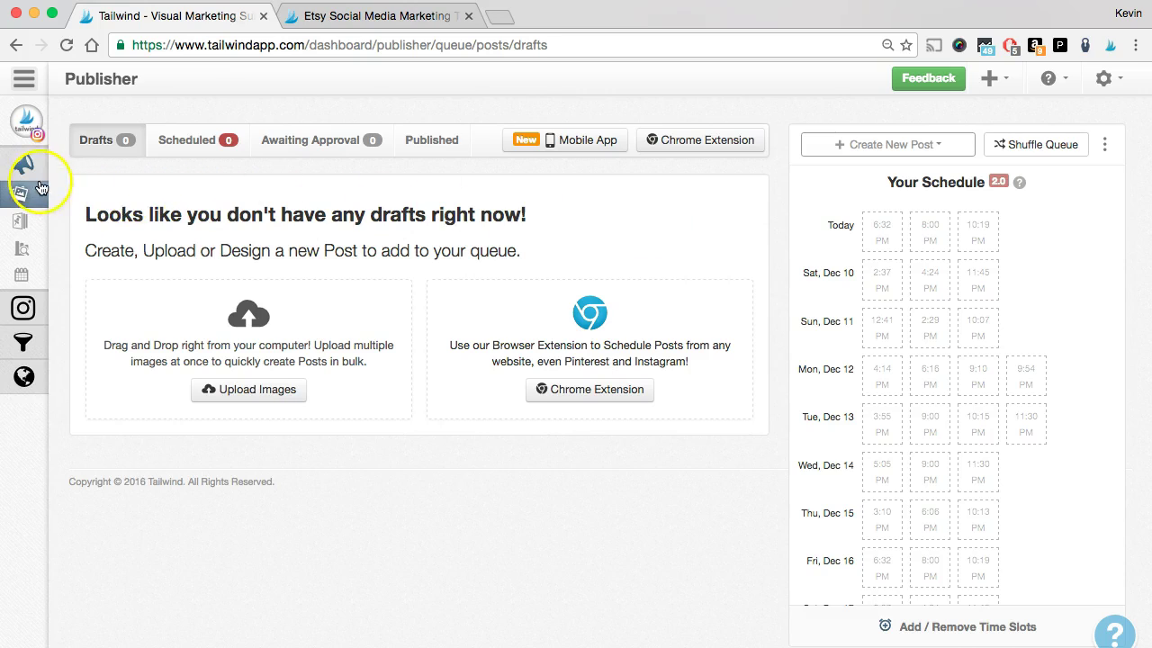
mouse_move(51, 185)
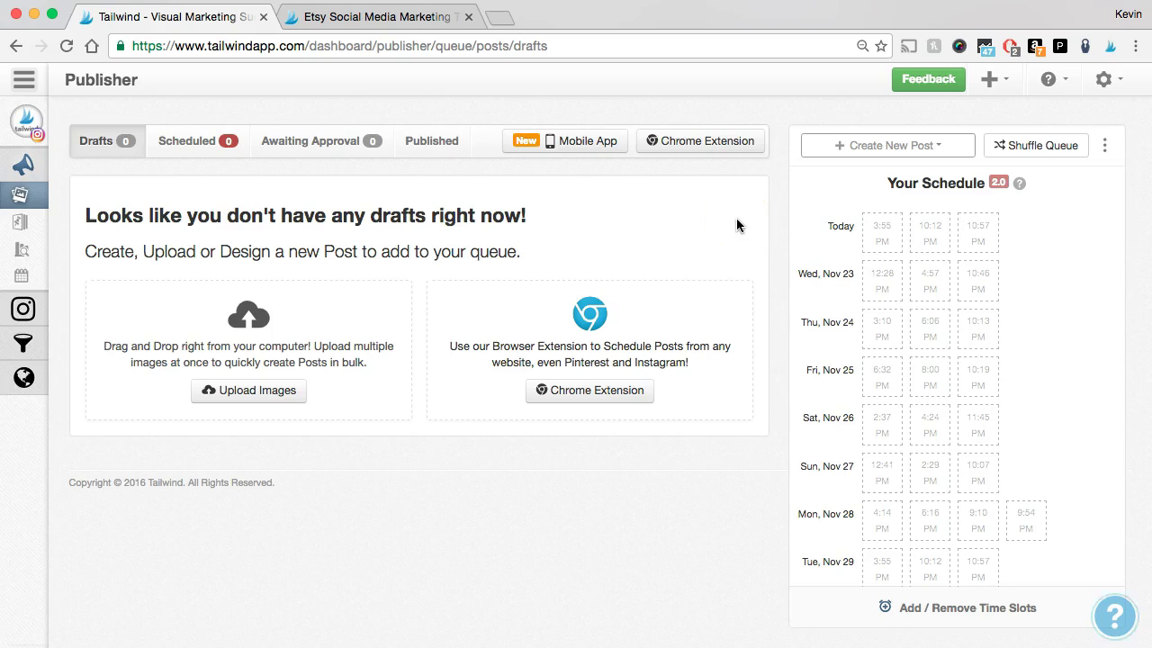
click(130, 158)
click(113, 156)
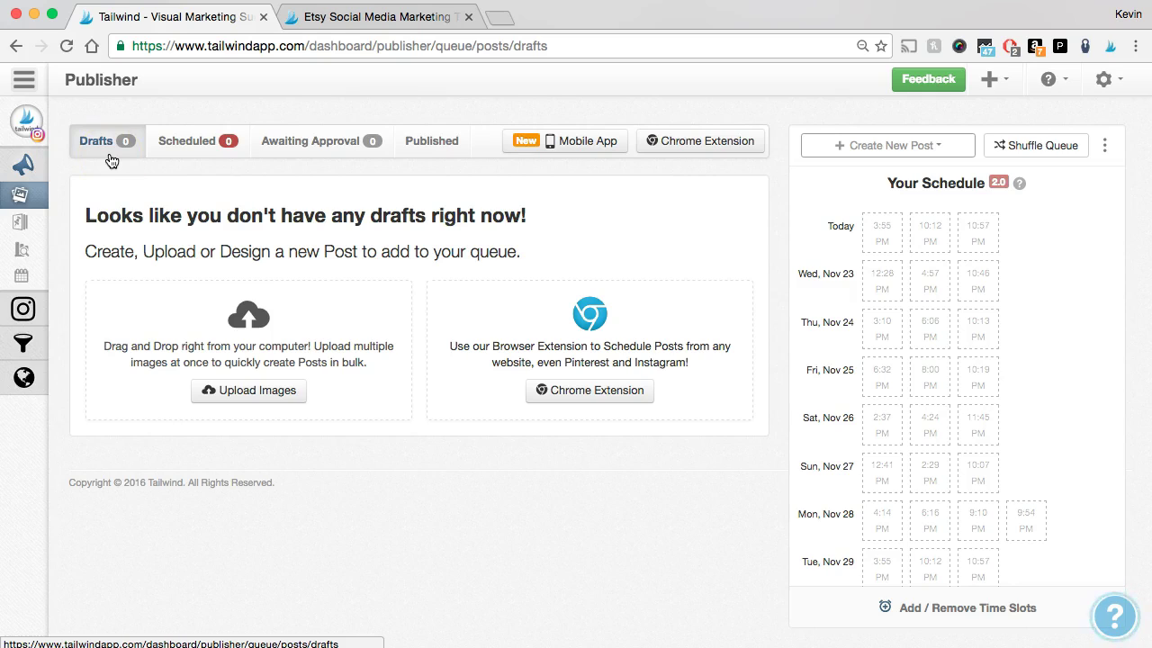
click(113, 155)
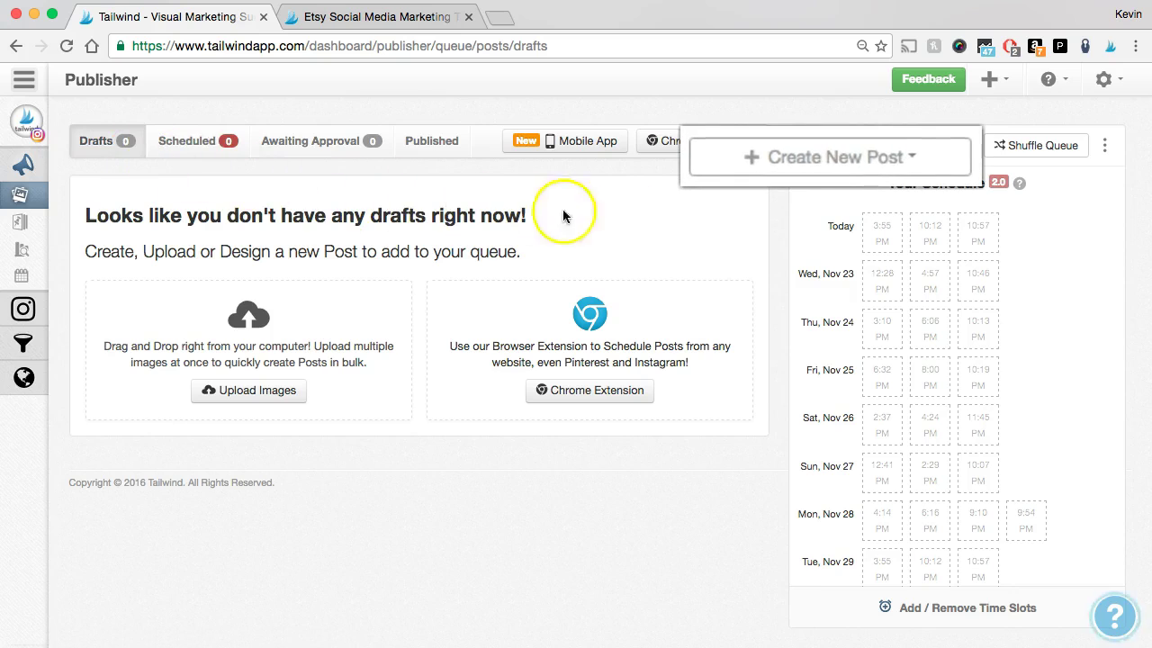
Step: Upload 1RbjCVa.png, get-traffic-ig.png and how-to-post-ig-fb-v2.png from Blog Post Images as drafts
click(769, 160)
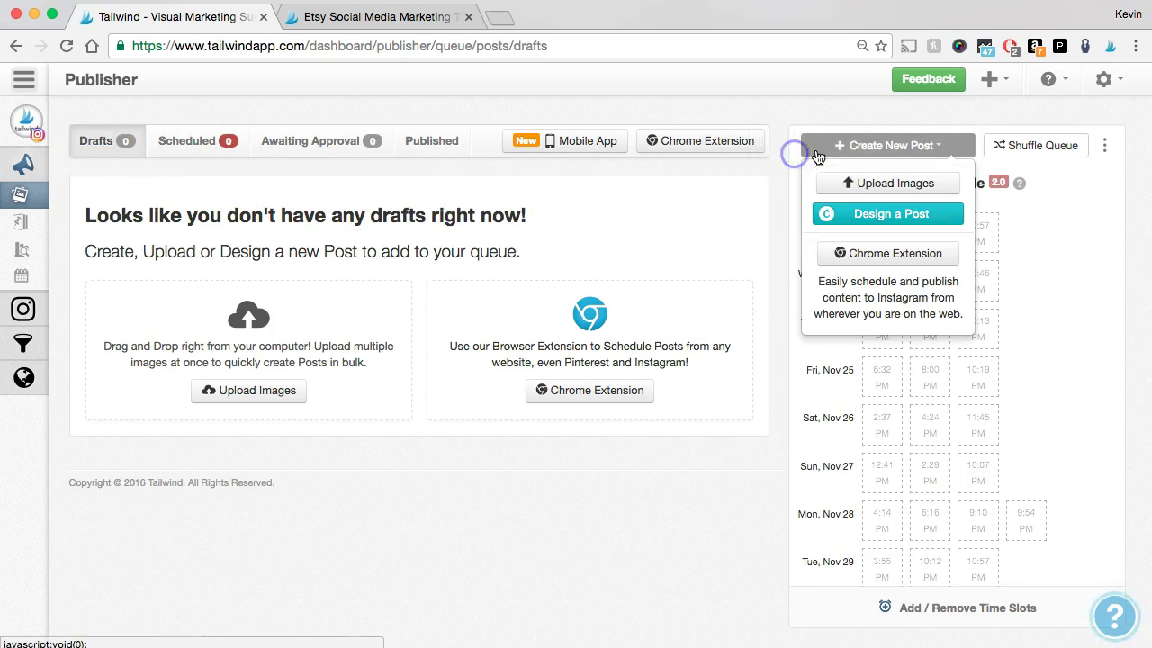
click(860, 186)
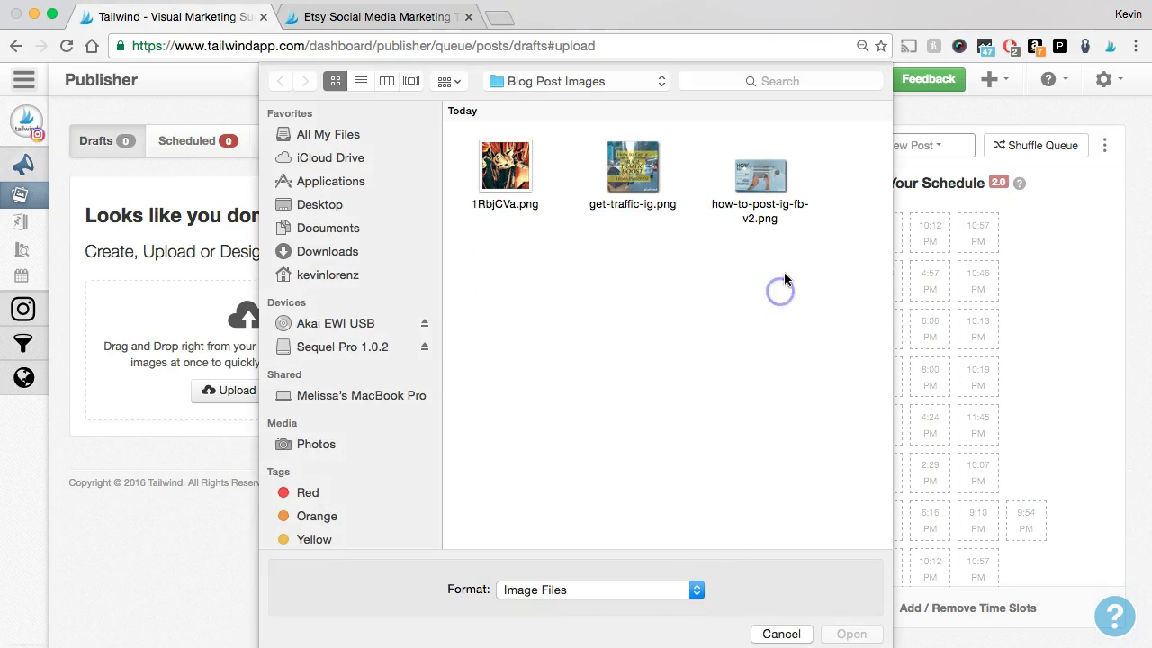
drag(786, 268, 452, 132)
click(852, 634)
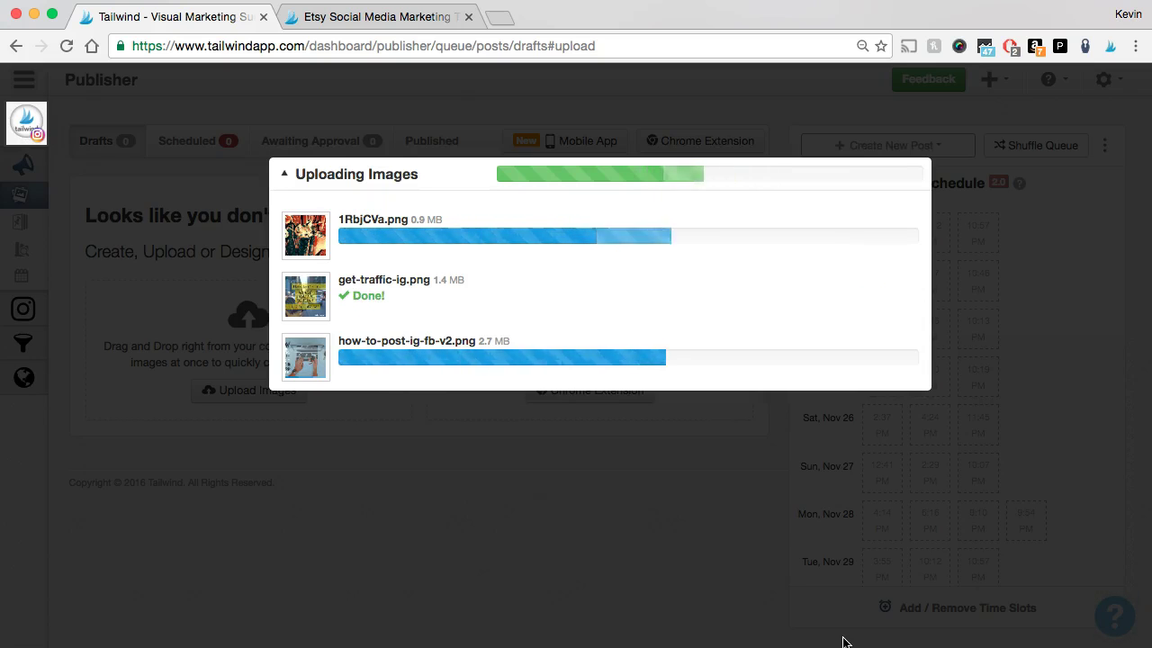
click(845, 642)
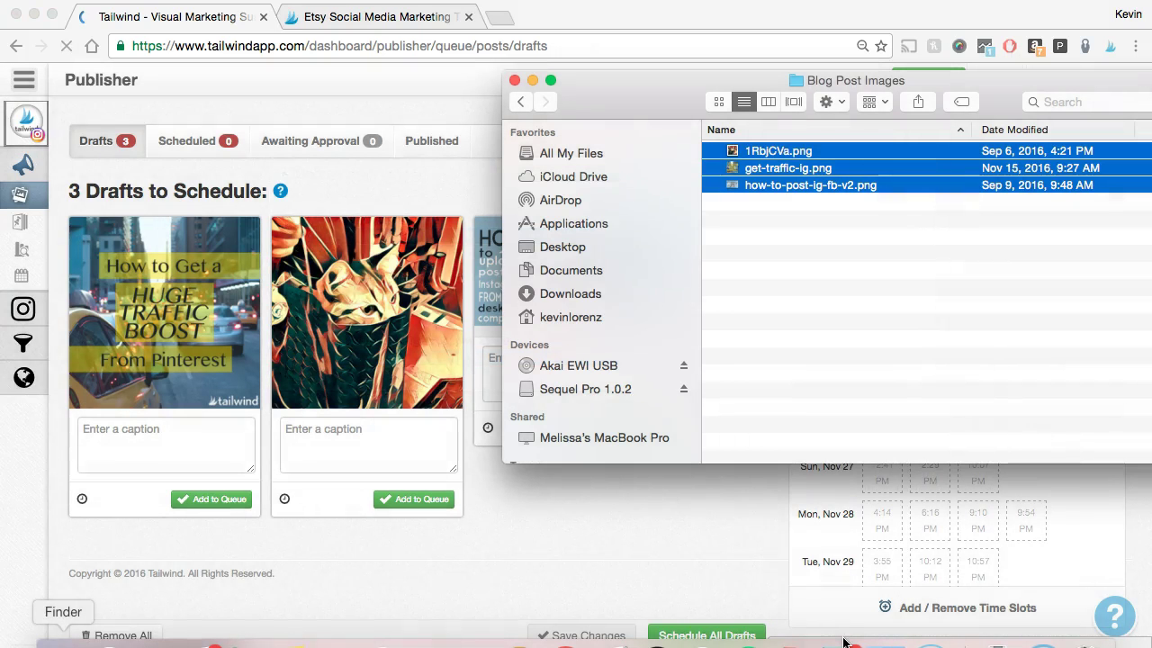
Step: Move the Finder files aside so the three uncaptioned drafts show in the Drafts queue
click(733, 551)
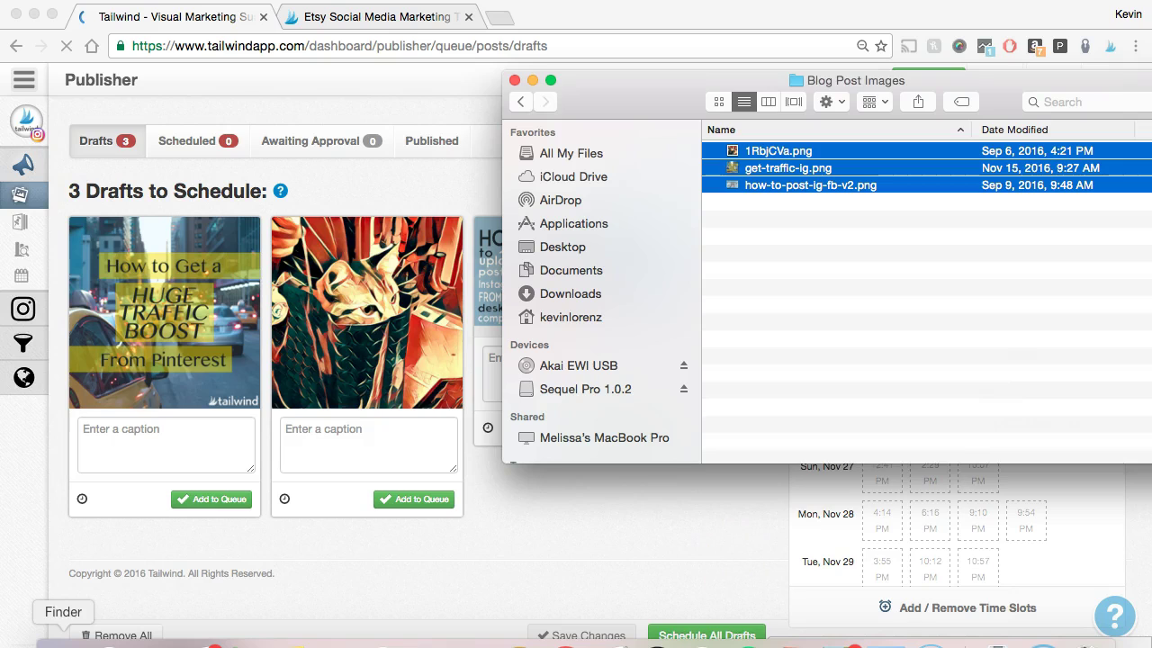
click(769, 318)
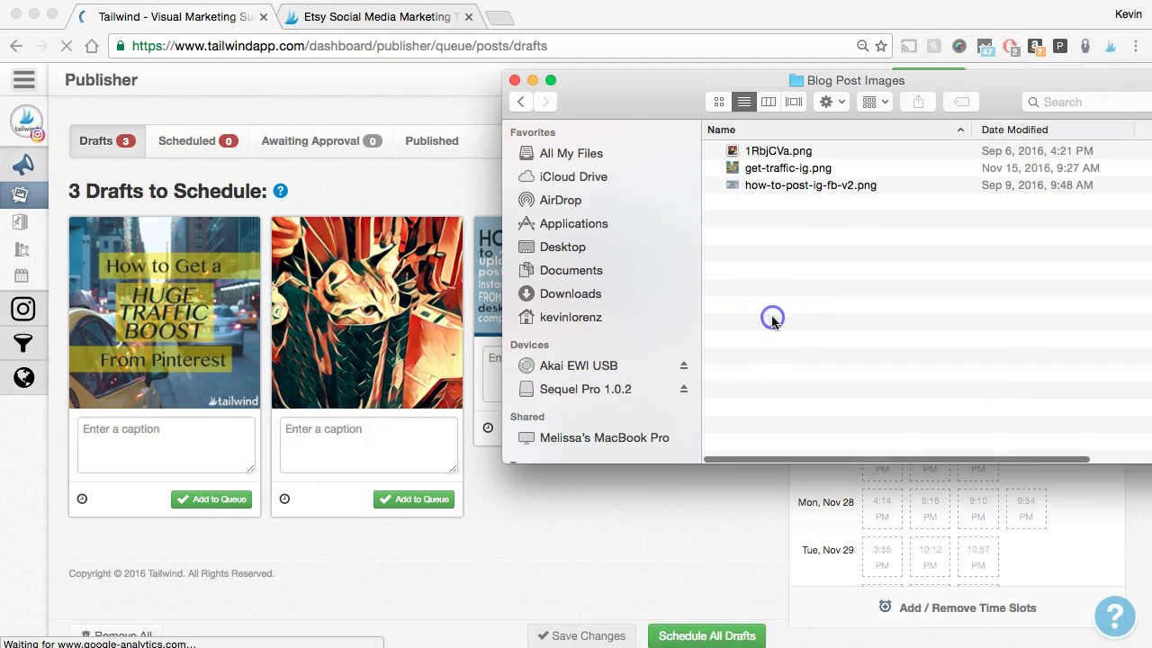
drag(790, 200, 549, 540)
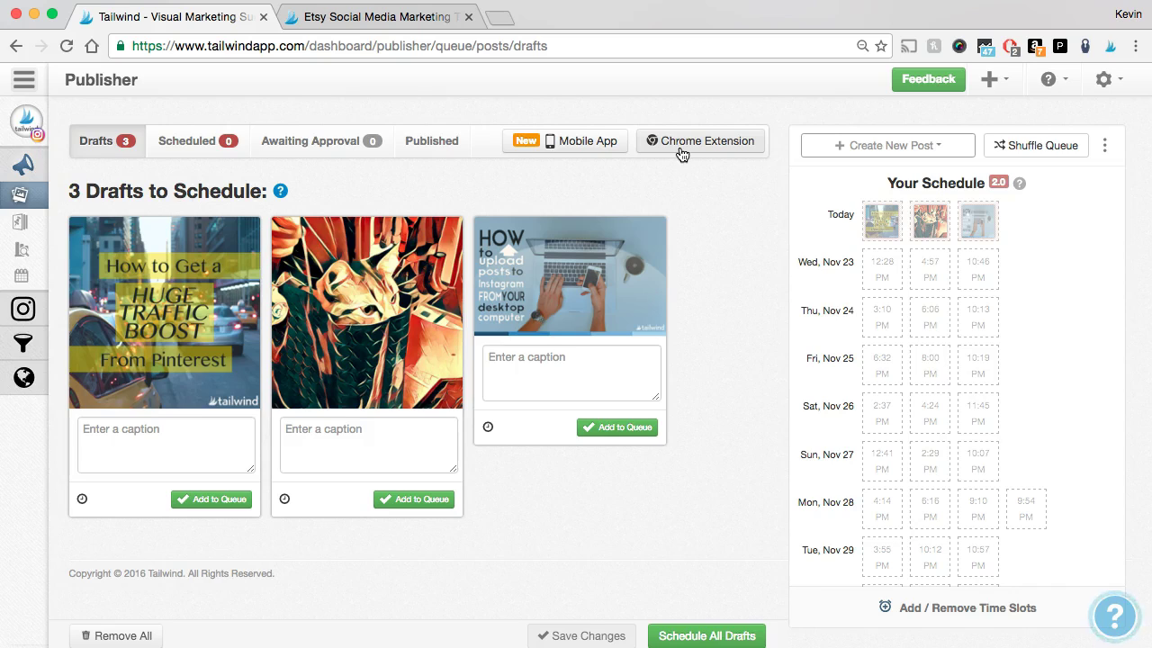
click(640, 528)
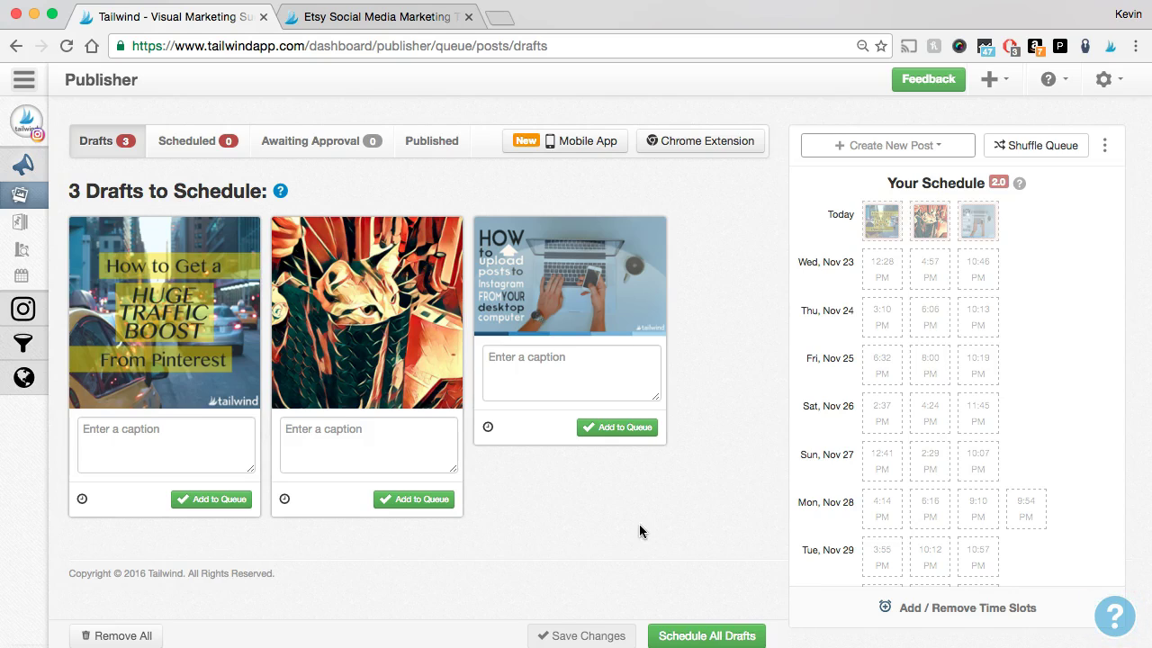
Step: Open the Etsy Up conference marketing tips article and scroll to its Etsy Up illustration
click(401, 20)
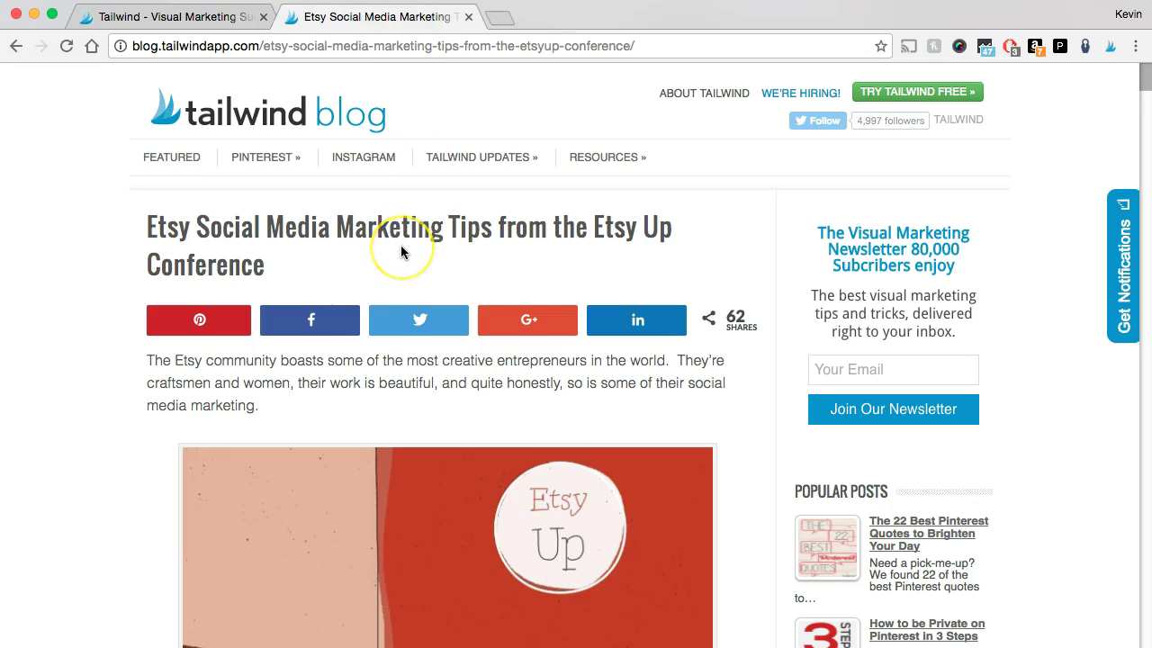
scroll(402, 252, down, 5)
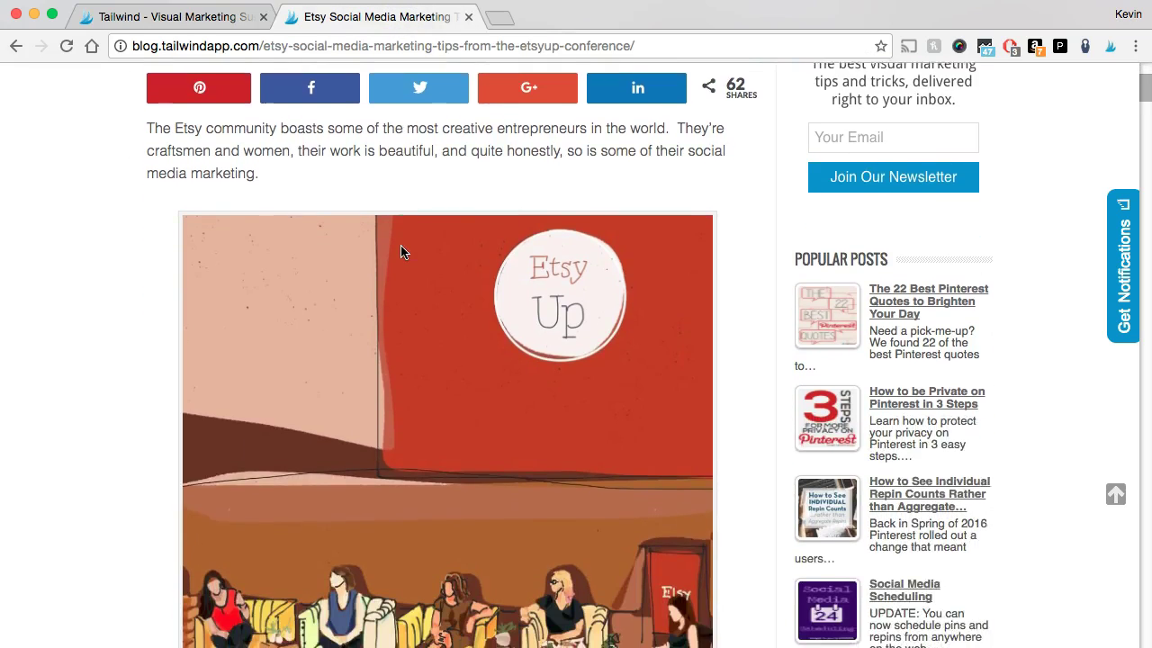
scroll(402, 248, down, 4)
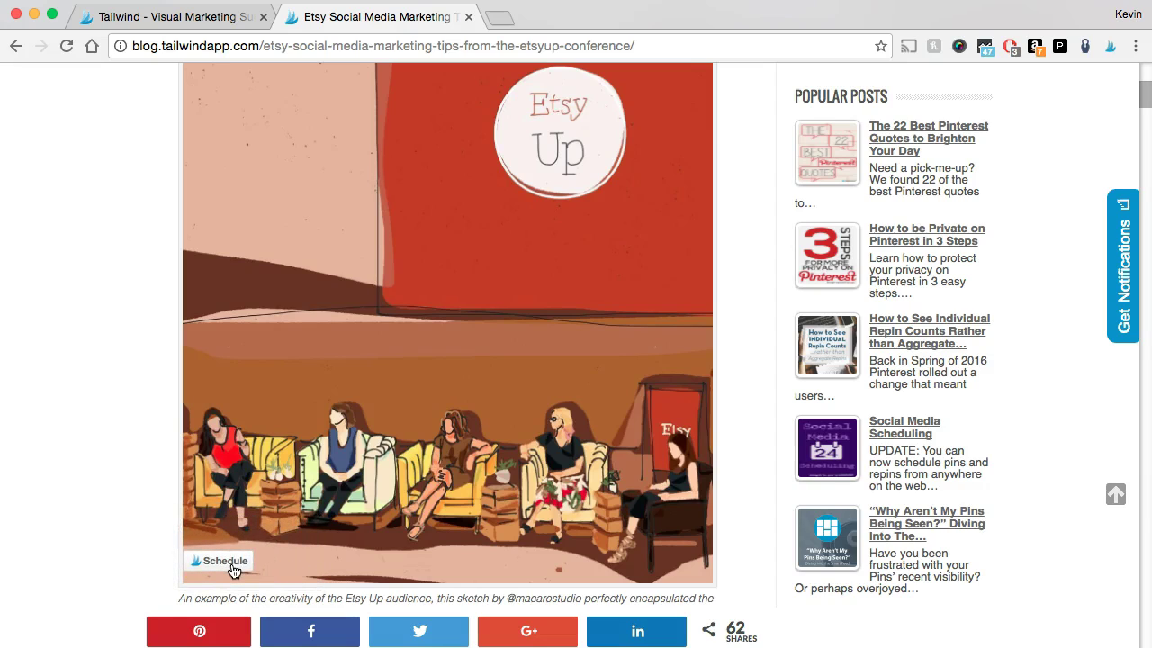
click(225, 563)
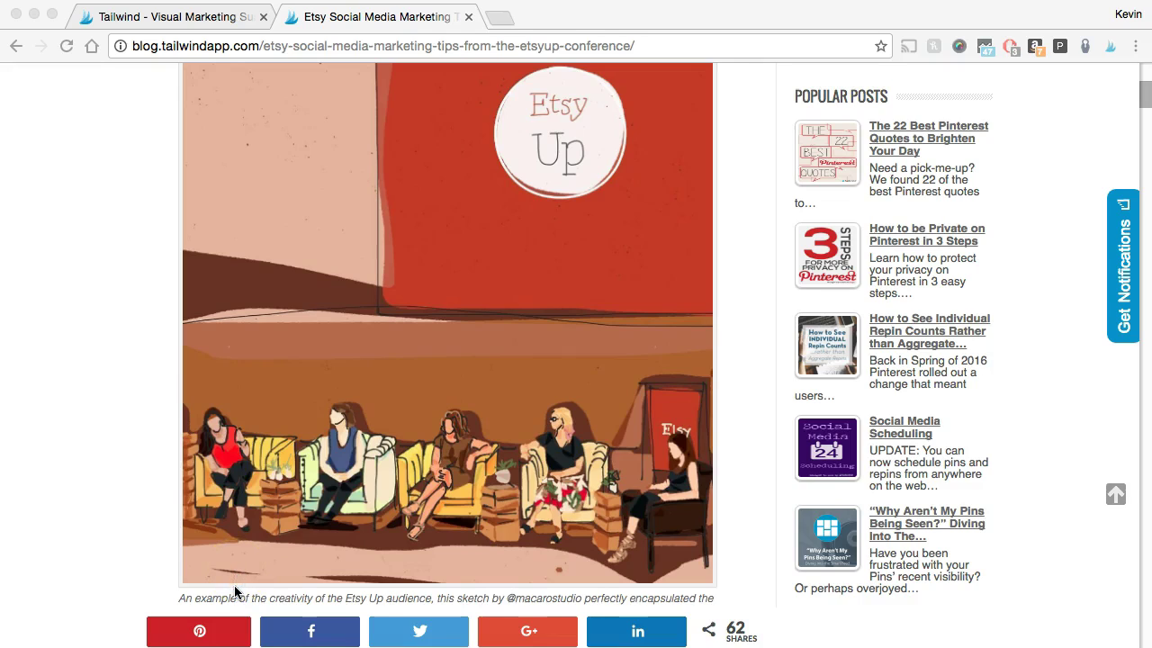
click(234, 602)
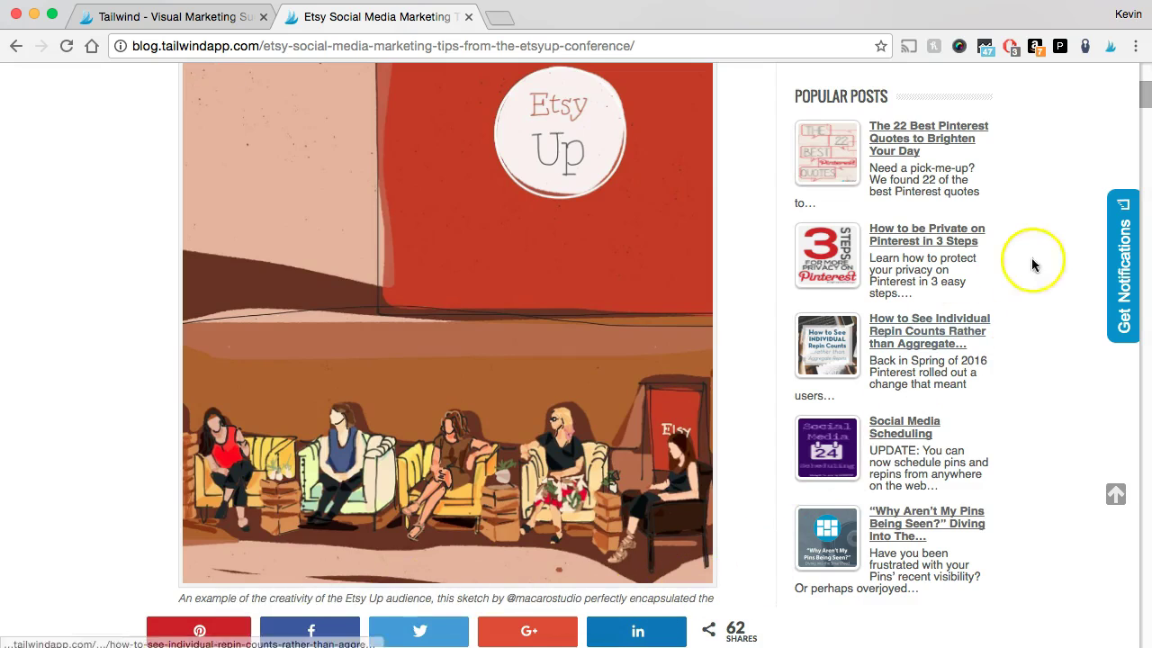
Step: Pick the Etsy Up illustration, three-people, Etsy Up sign and advice panel photos for scheduling
click(1112, 49)
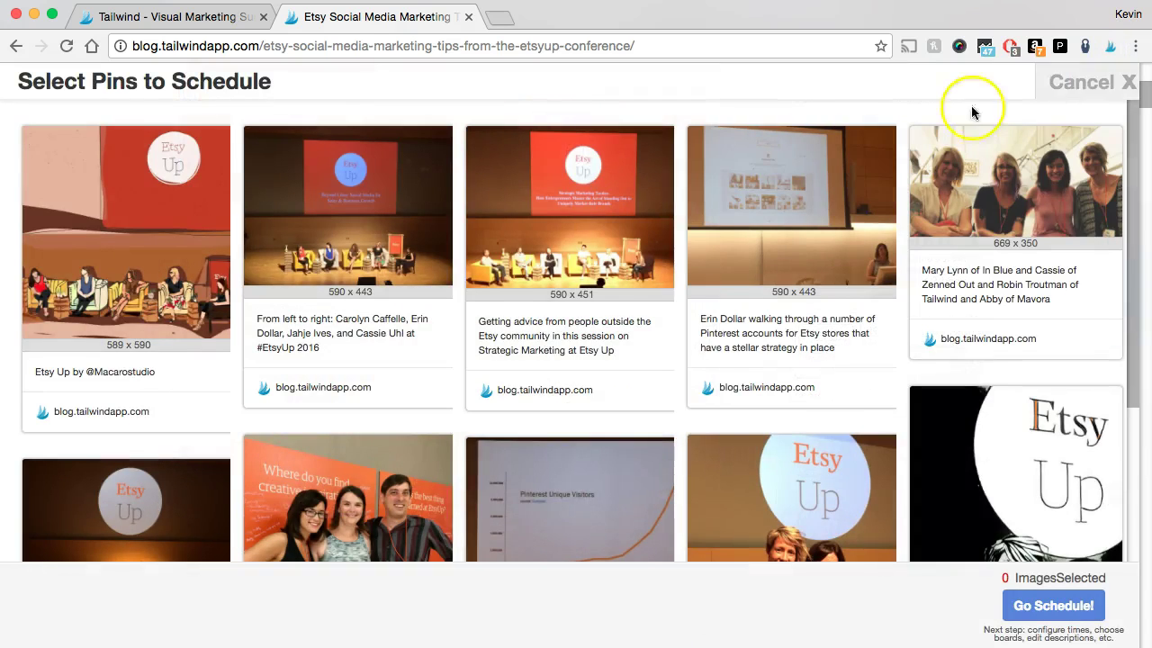
click(176, 306)
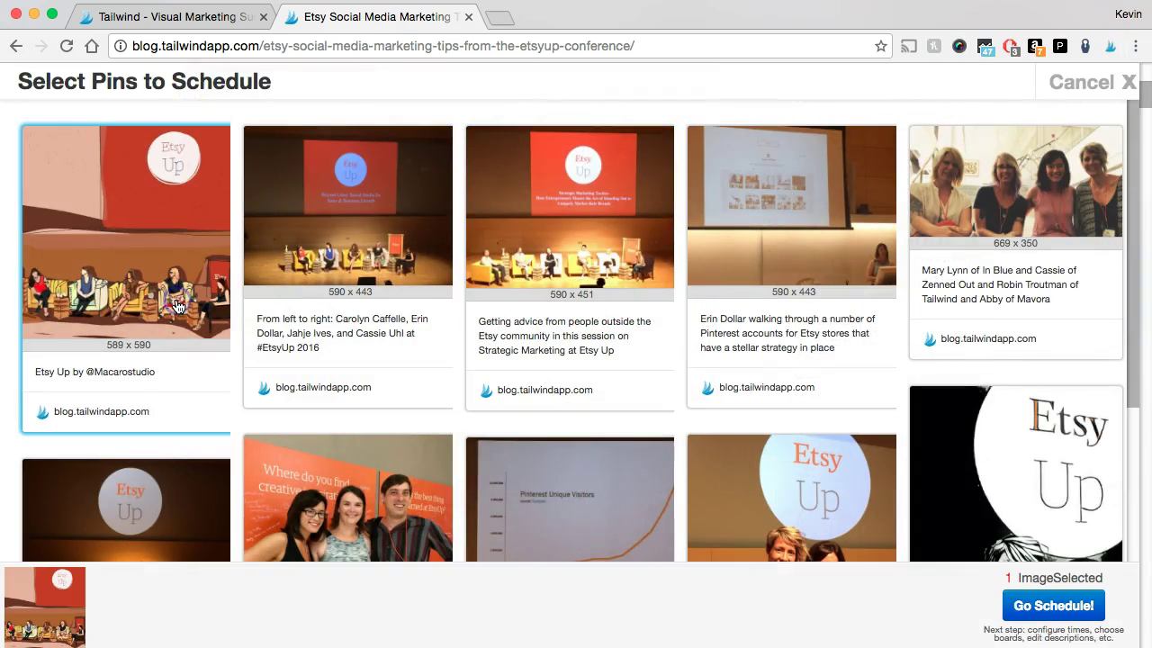
scroll(177, 307, down, 2)
scroll(177, 307, down, 2)
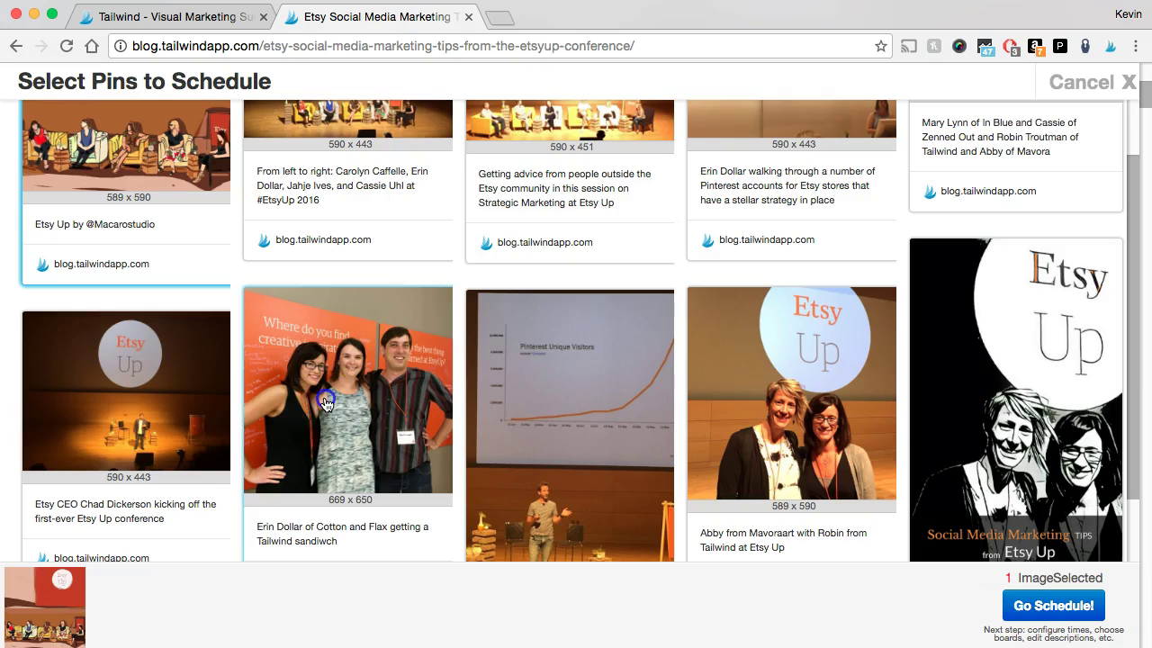
click(326, 404)
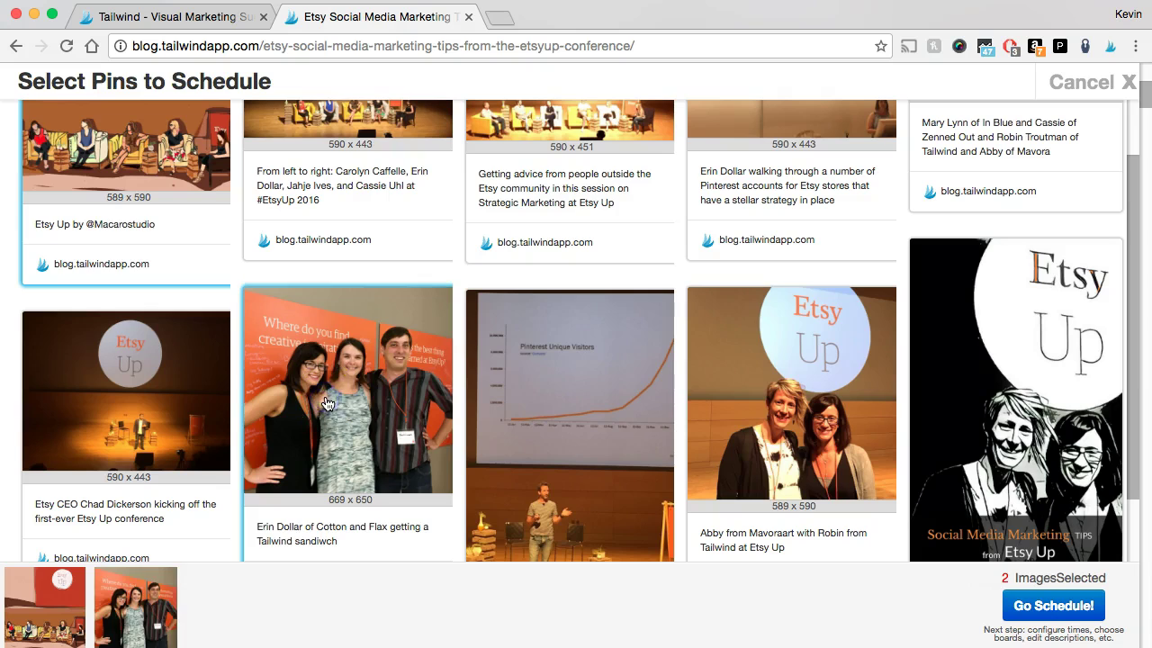
click(780, 402)
scroll(780, 402, down, 3)
scroll(779, 401, up, 2)
scroll(783, 397, up, 3)
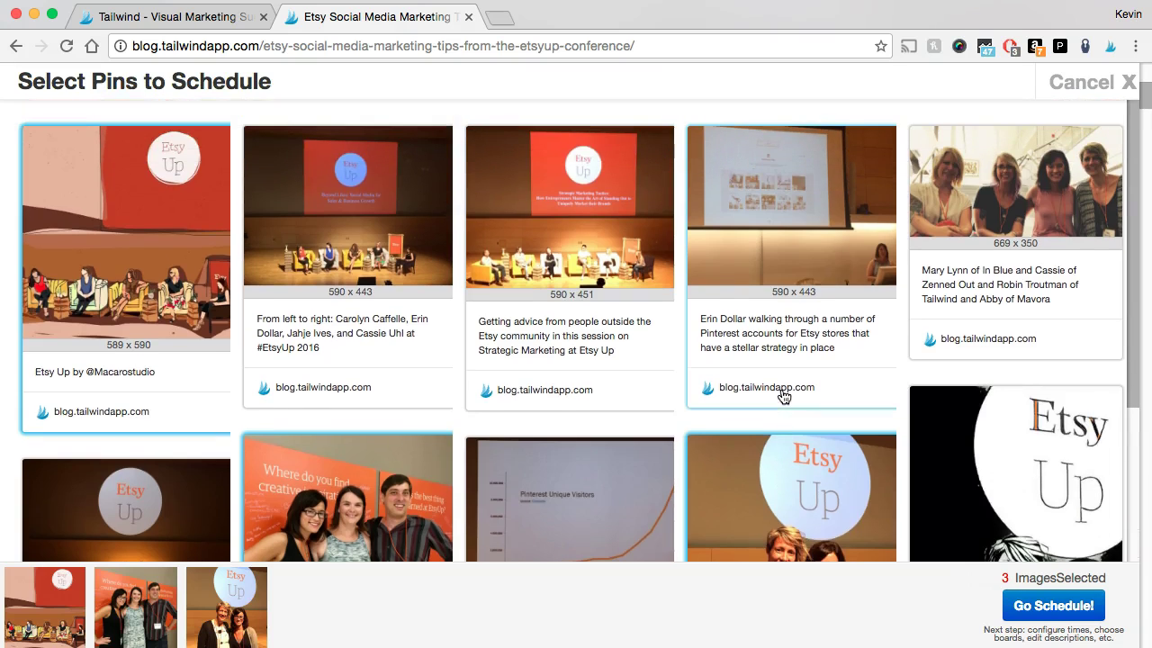
click(708, 319)
click(629, 266)
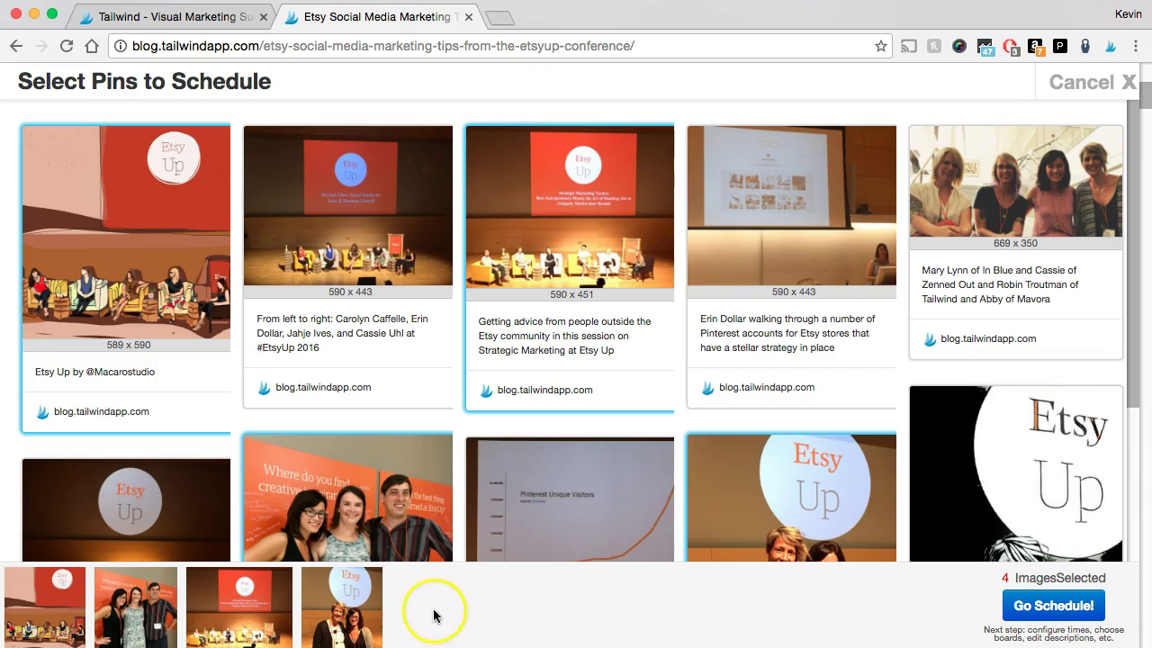
click(1016, 617)
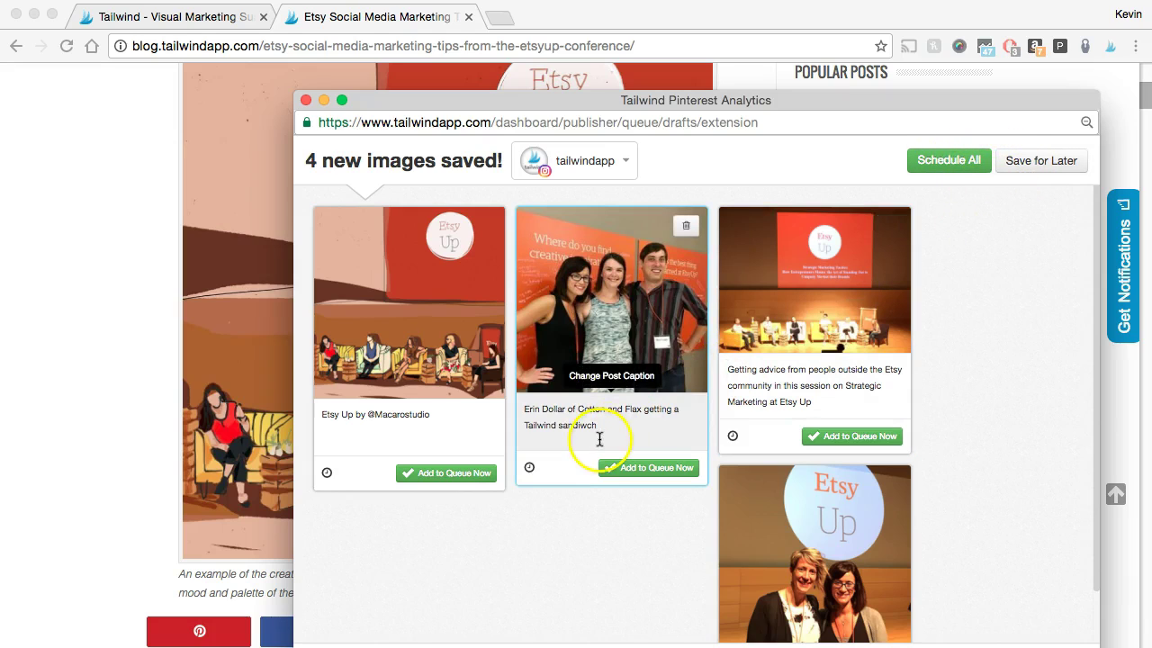
Step: Append #tailwind to the captions of the first three Etsy Up image drafts
click(471, 442)
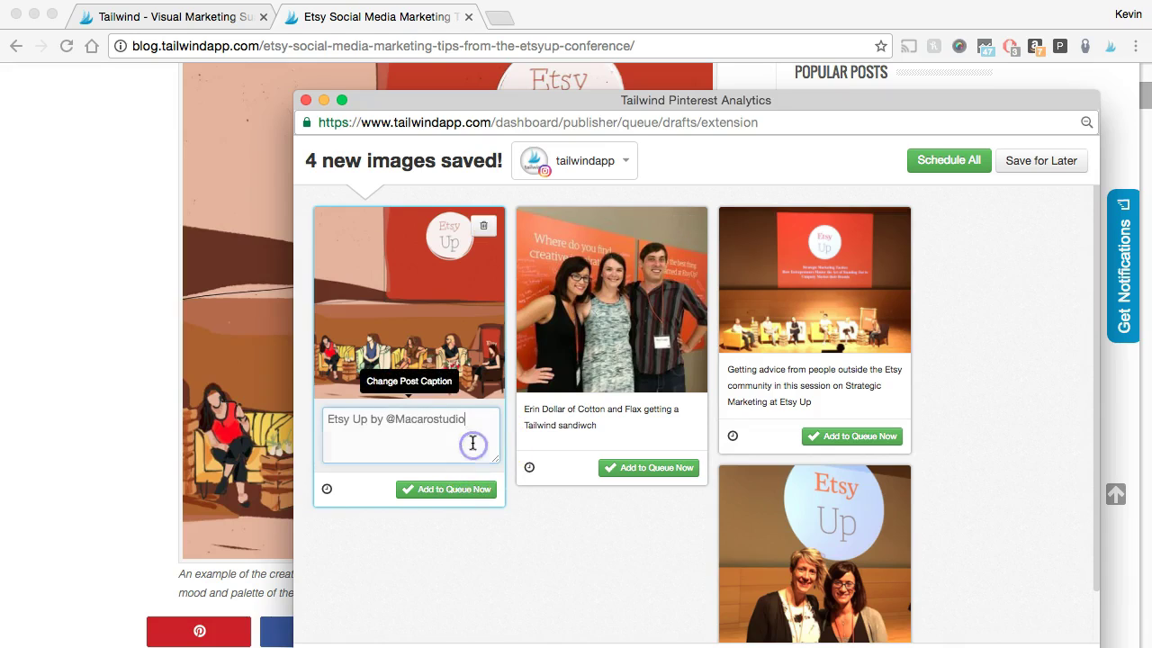
text(#tailwind)
drag(373, 465, 329, 440)
key(super+c)
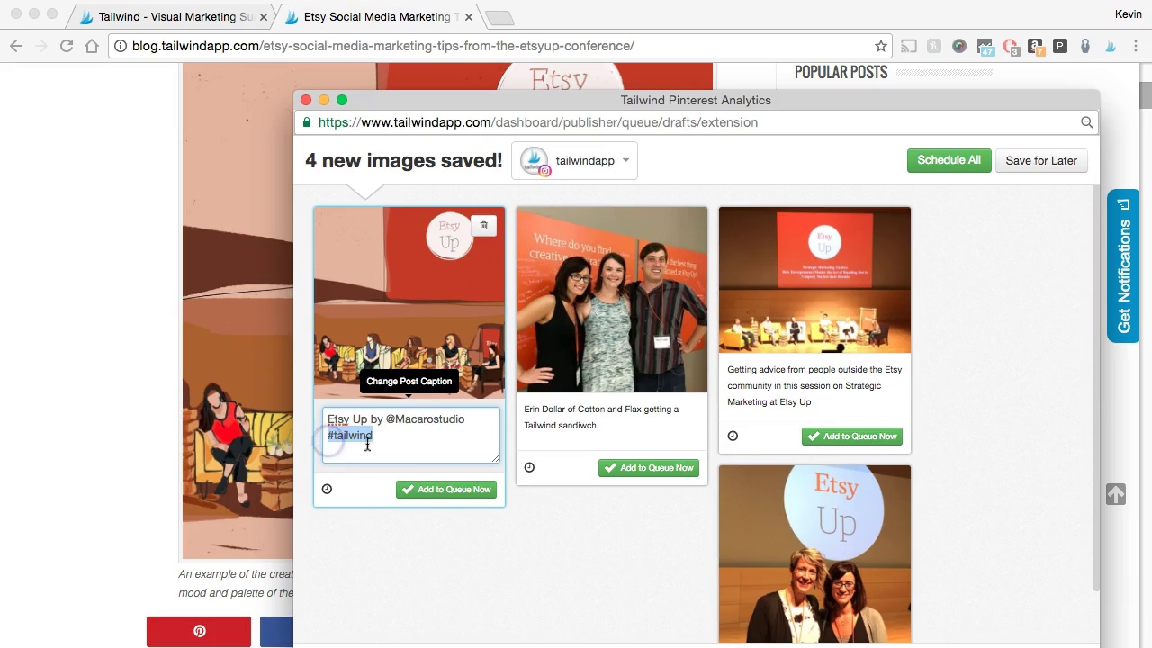
click(424, 437)
click(626, 425)
text(#tailwind)
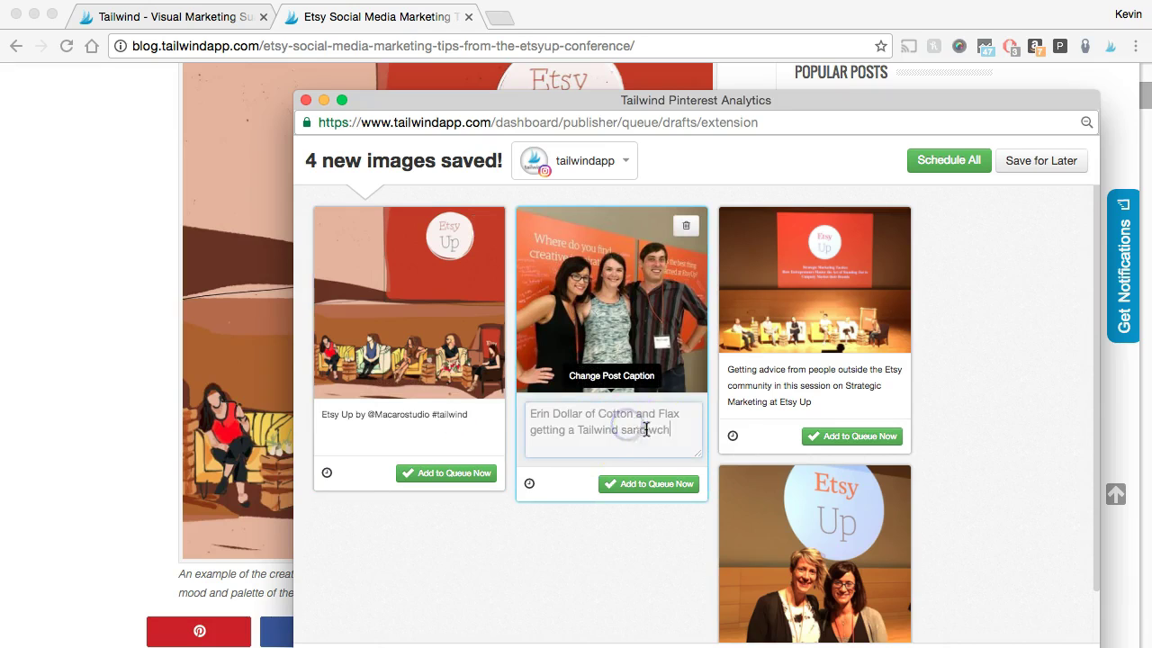
click(791, 392)
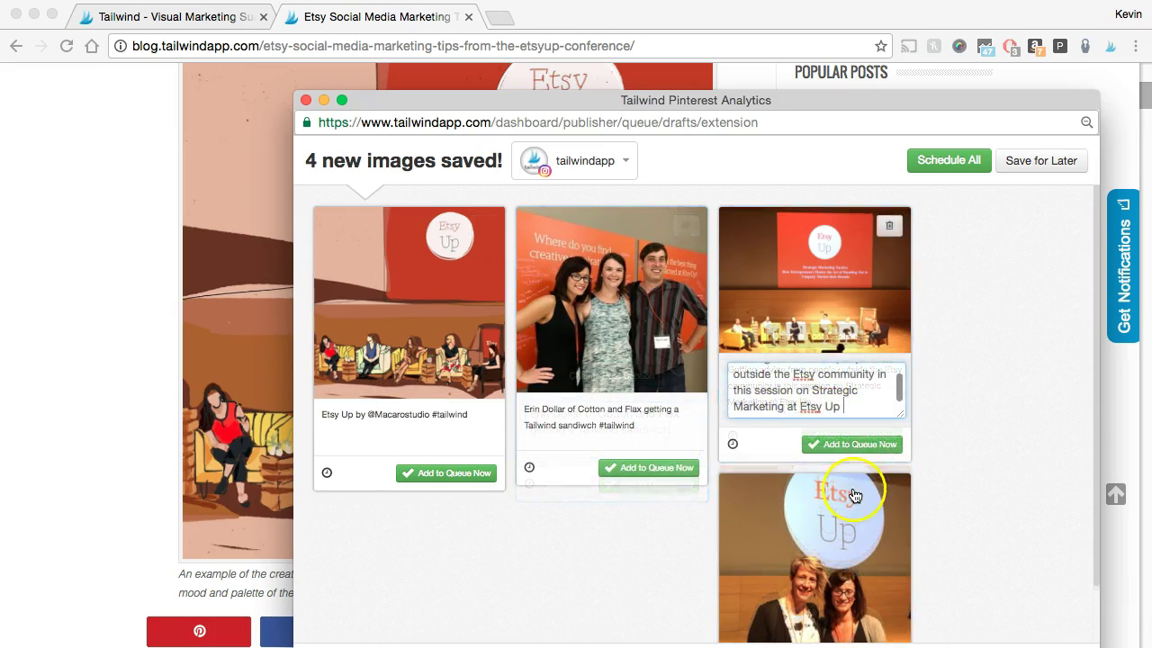
key(super+v)
click(678, 500)
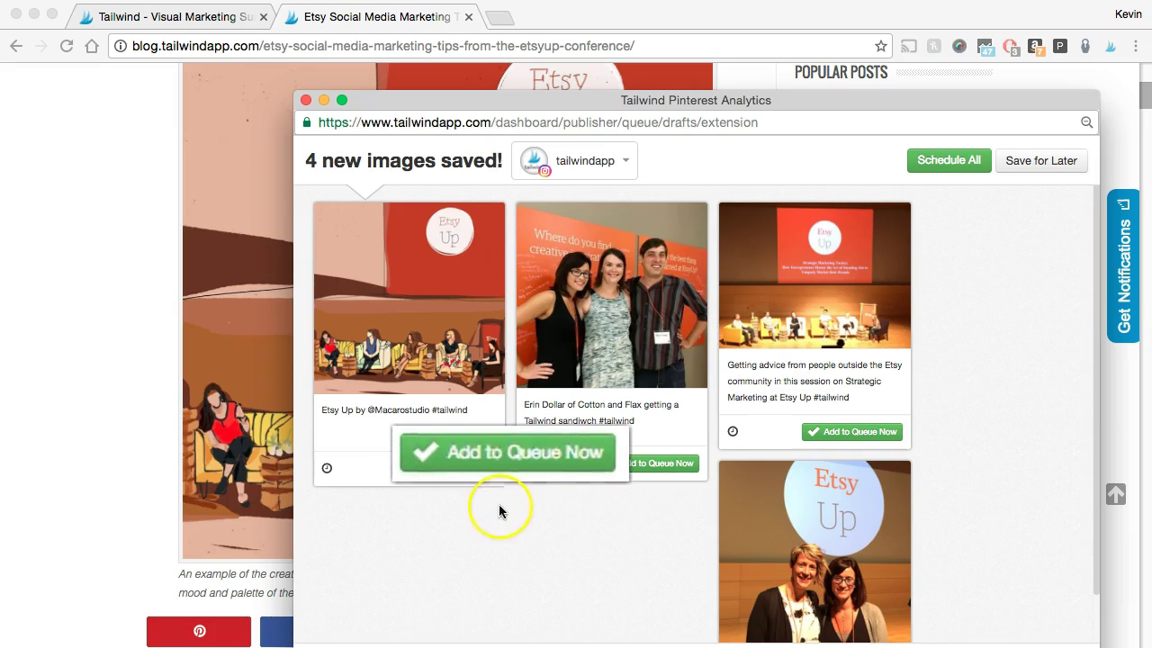
Step: Queue the first three Etsy Up posts with Add to Queue Now, leaving one card
click(464, 473)
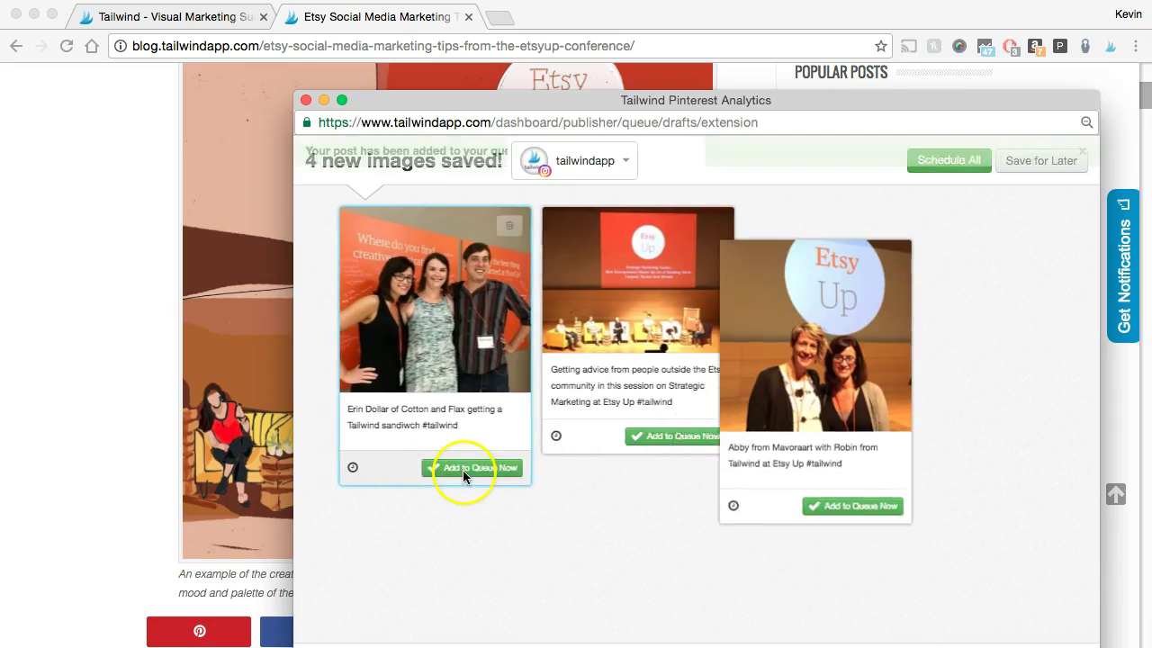
click(463, 470)
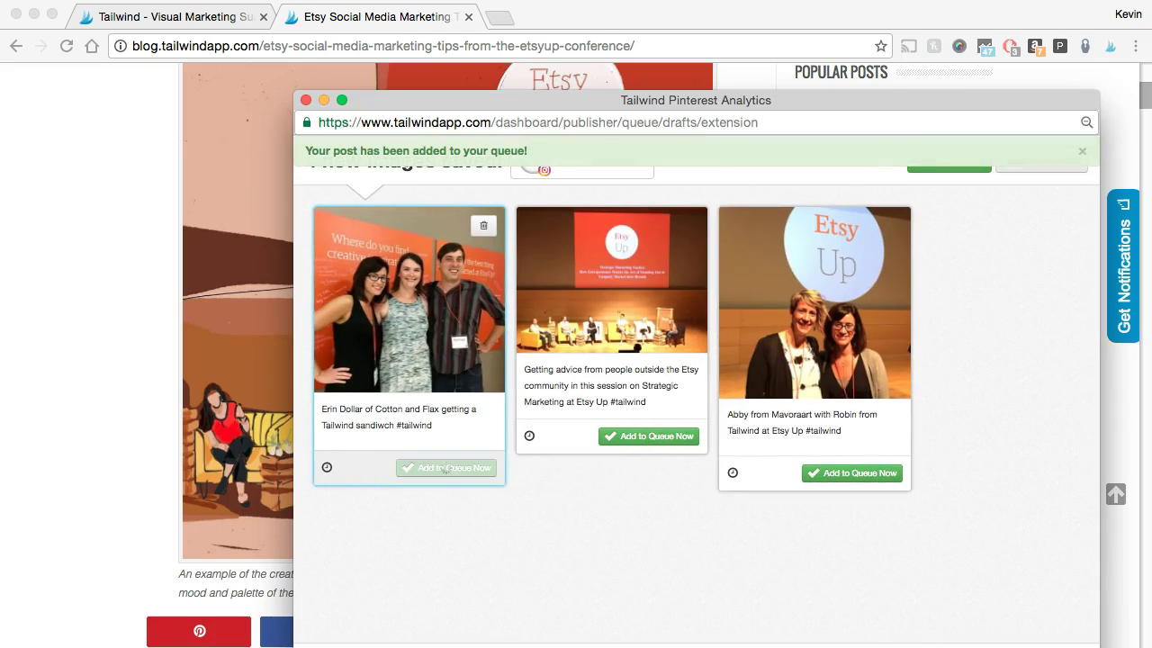
click(458, 443)
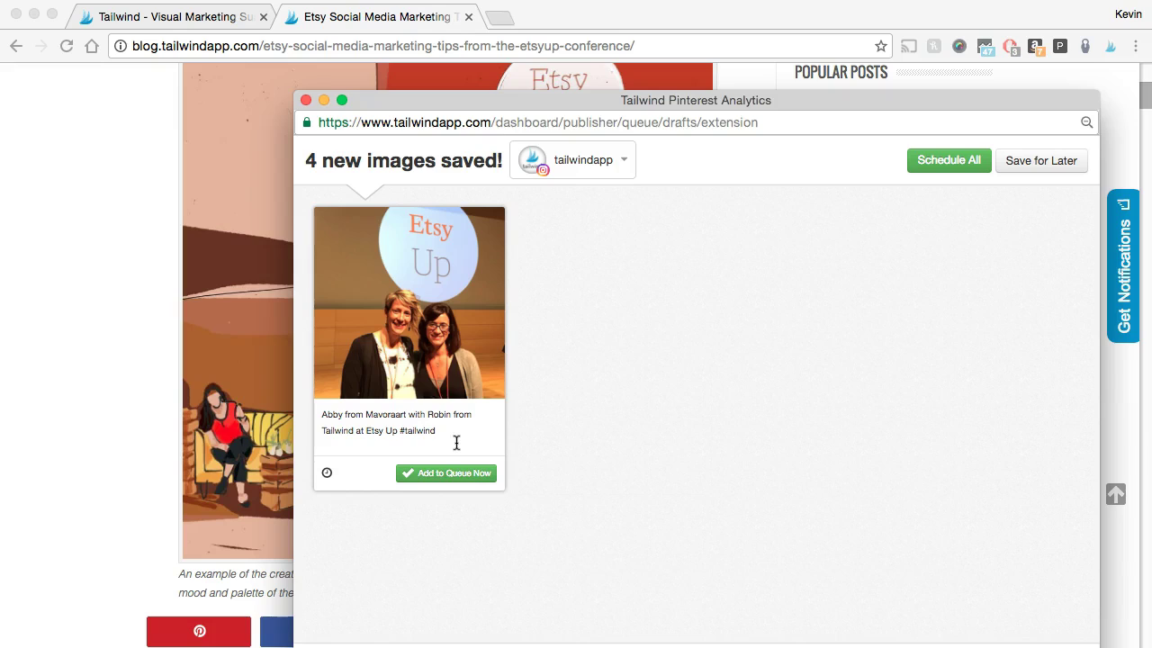
click(554, 564)
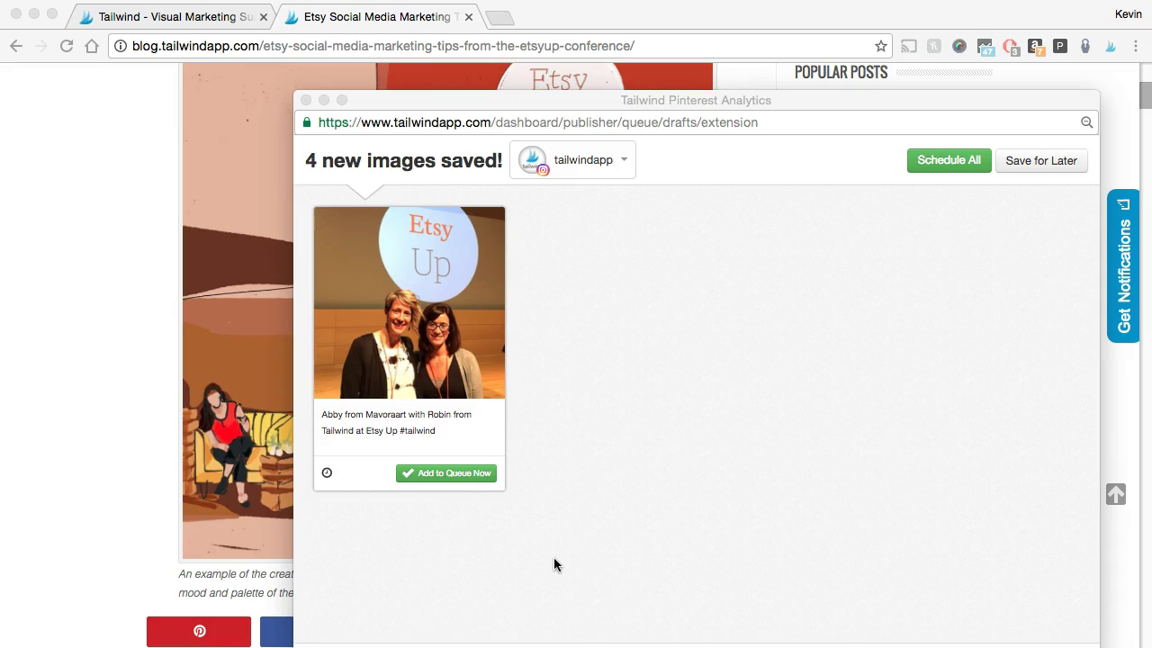
Step: Set the remaining post's custom time to November 25 at 4:00 PM
click(327, 474)
scroll(328, 478, down, 3)
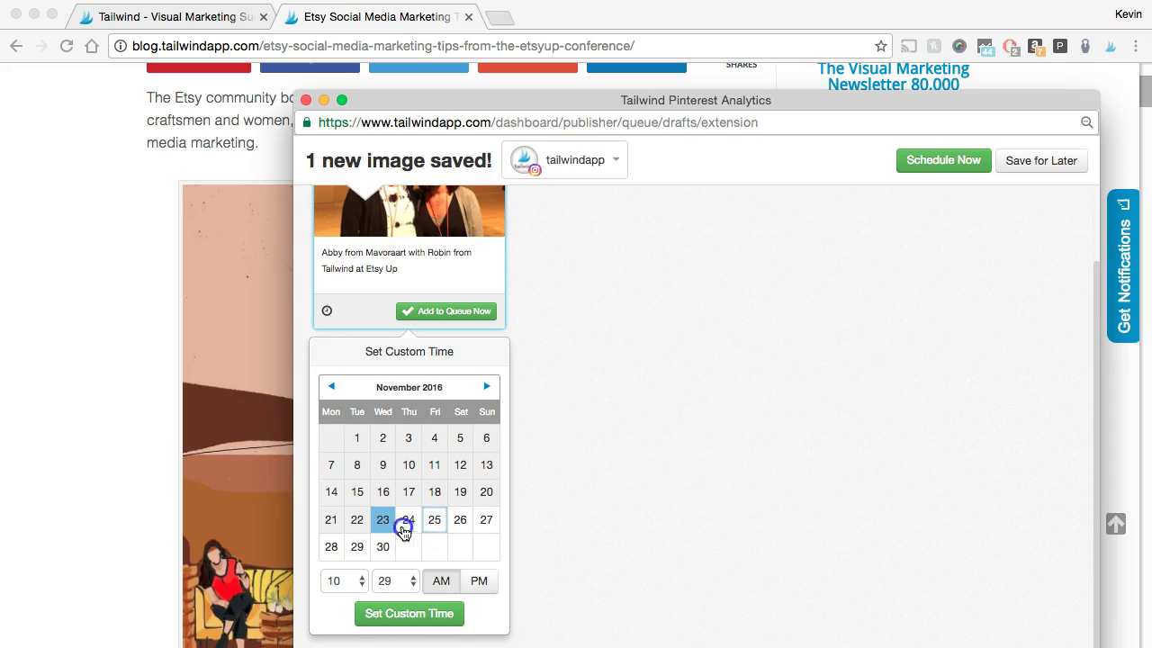
click(433, 522)
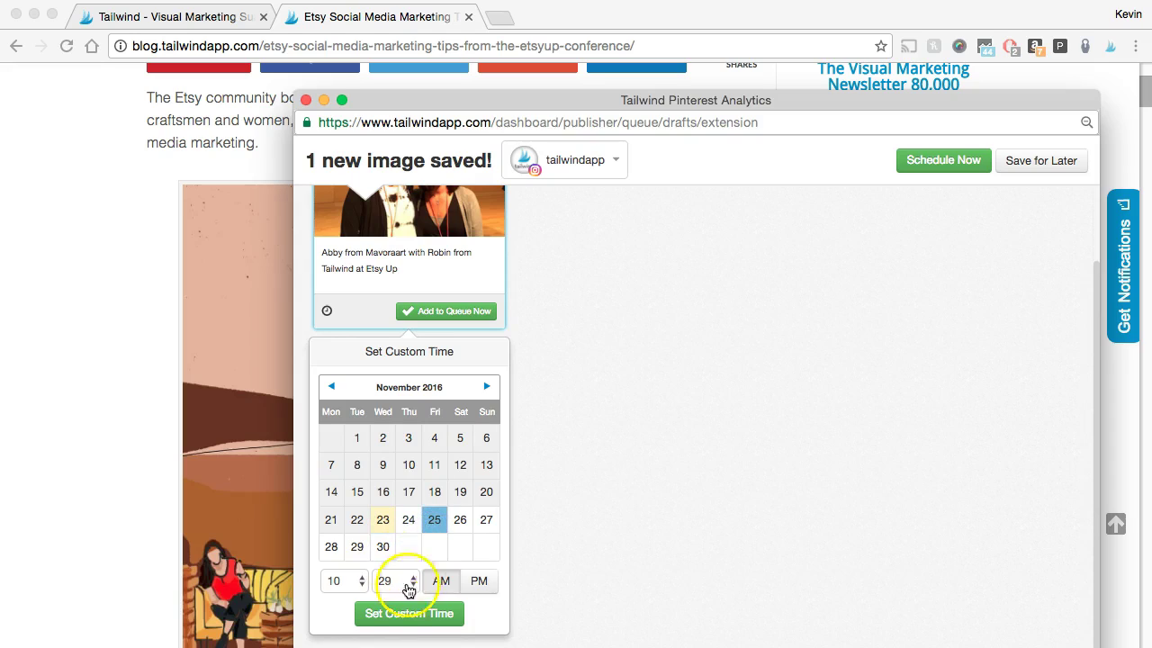
click(360, 585)
click(335, 489)
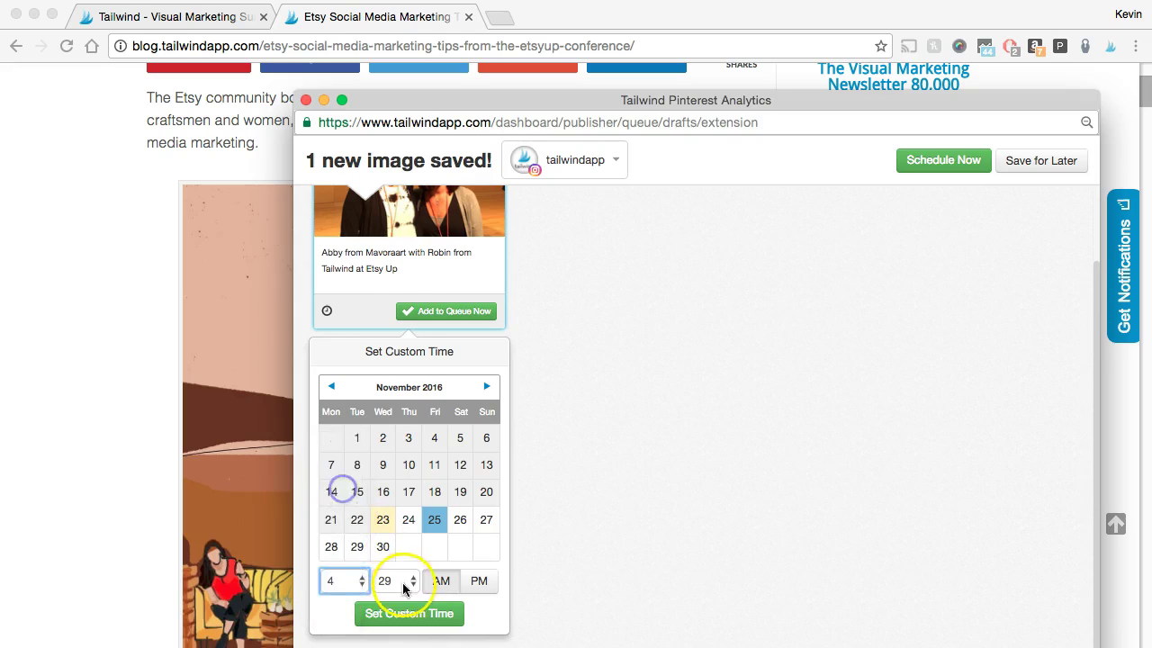
click(404, 581)
click(386, 138)
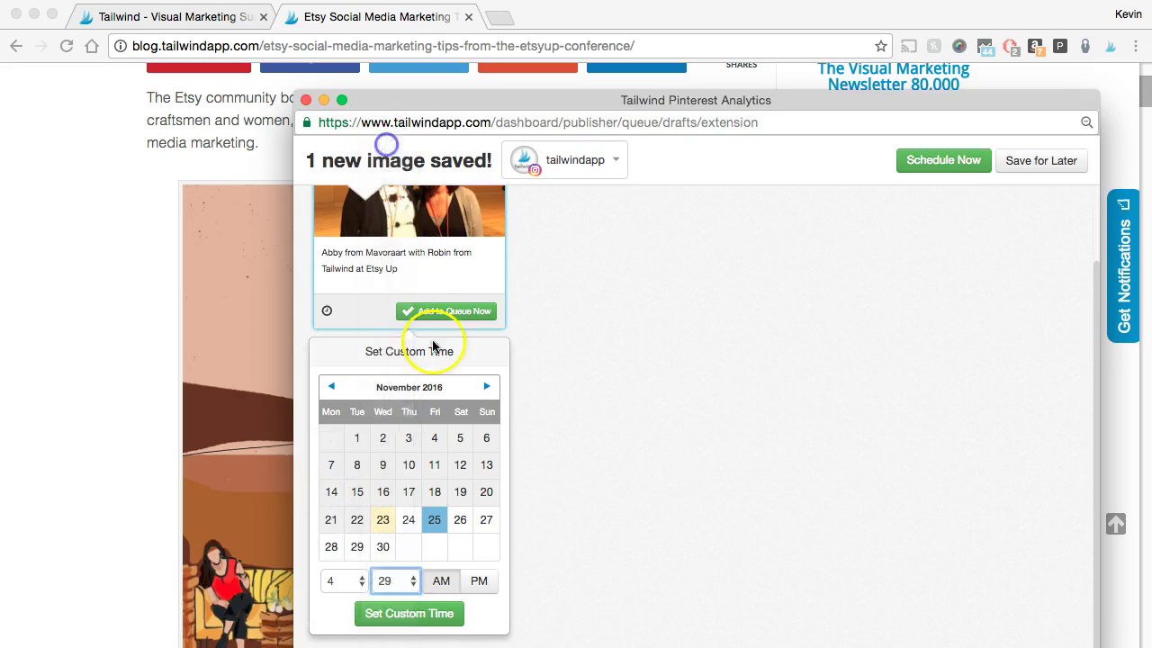
click(472, 584)
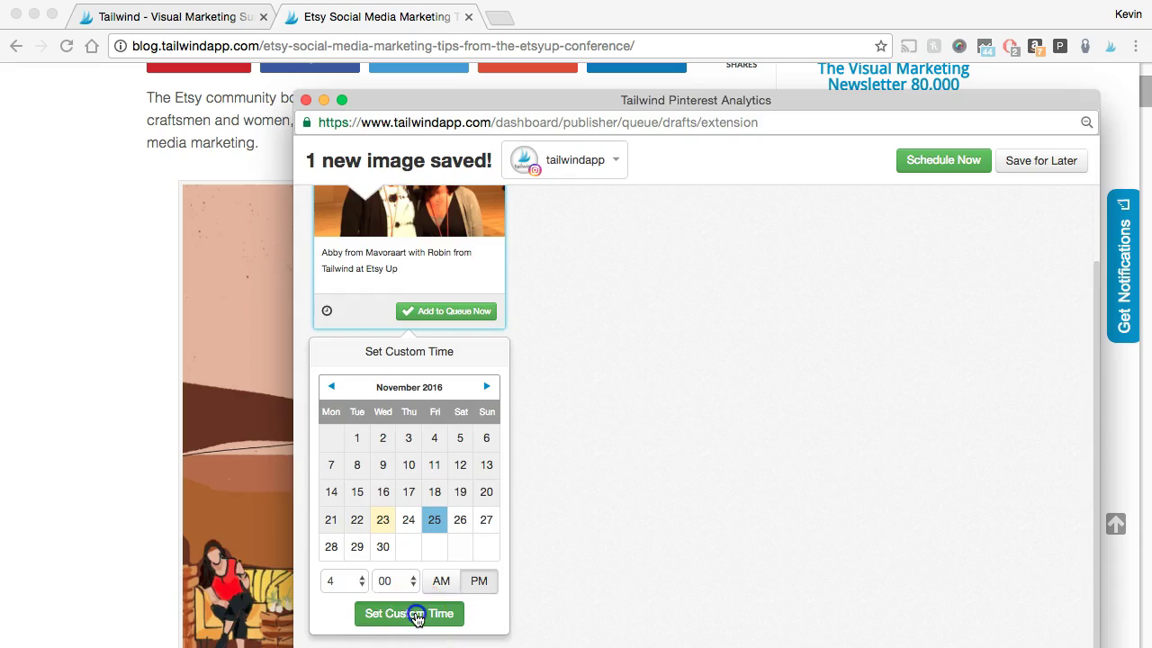
click(416, 613)
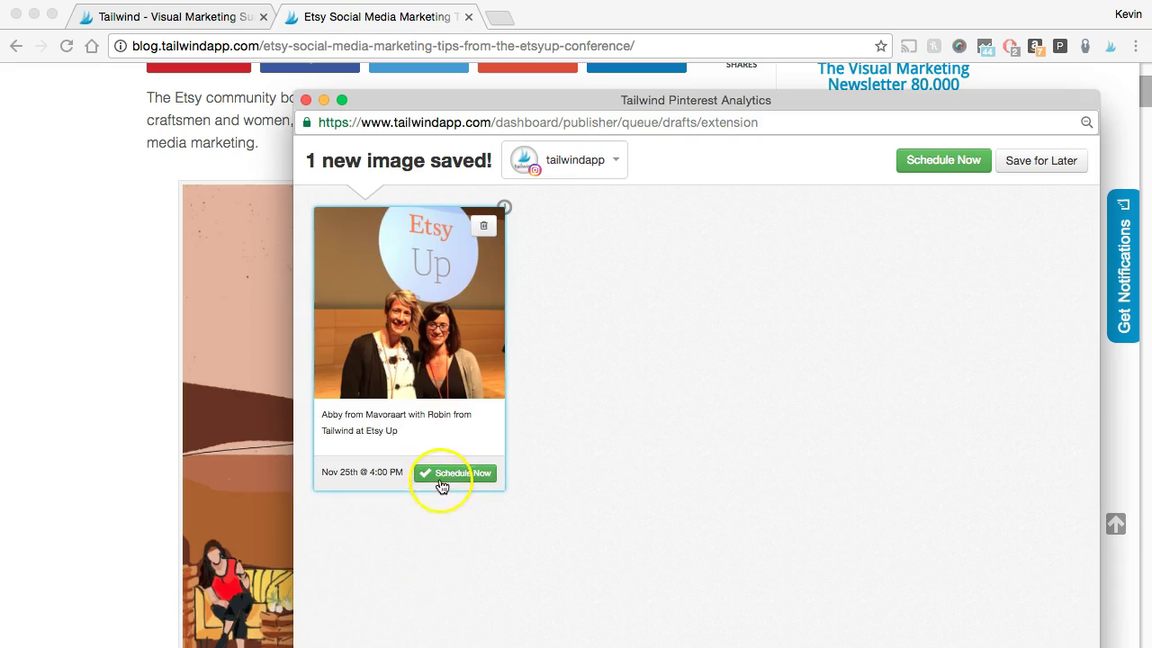
Step: Schedule the post and close the queue confirmation window
click(441, 474)
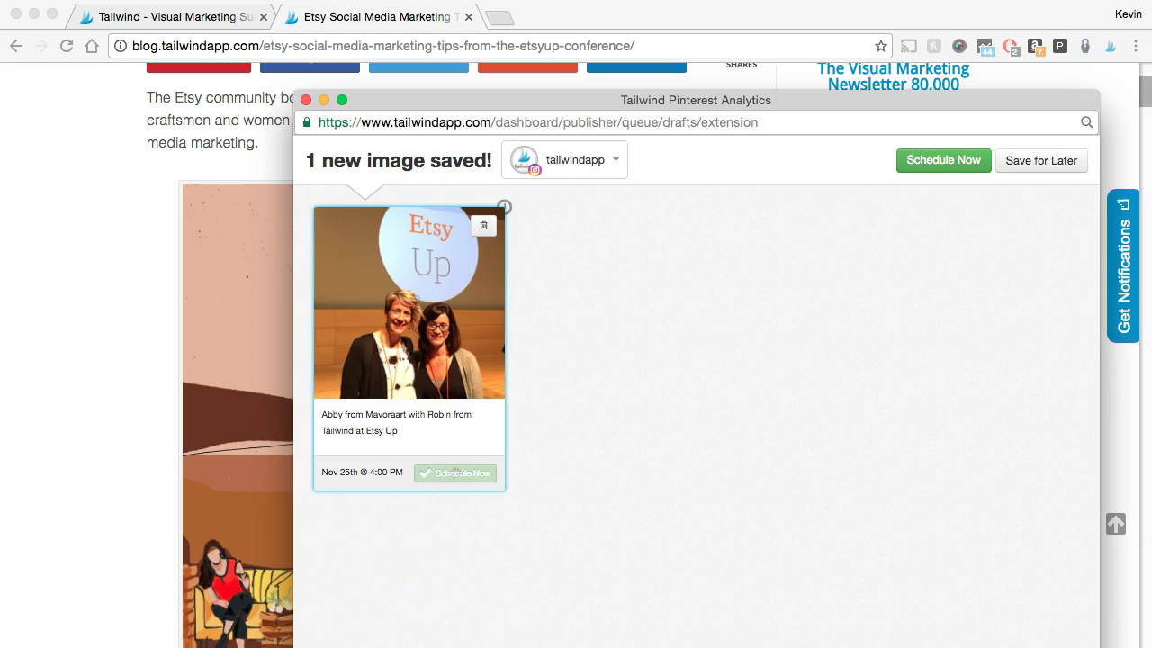
click(305, 100)
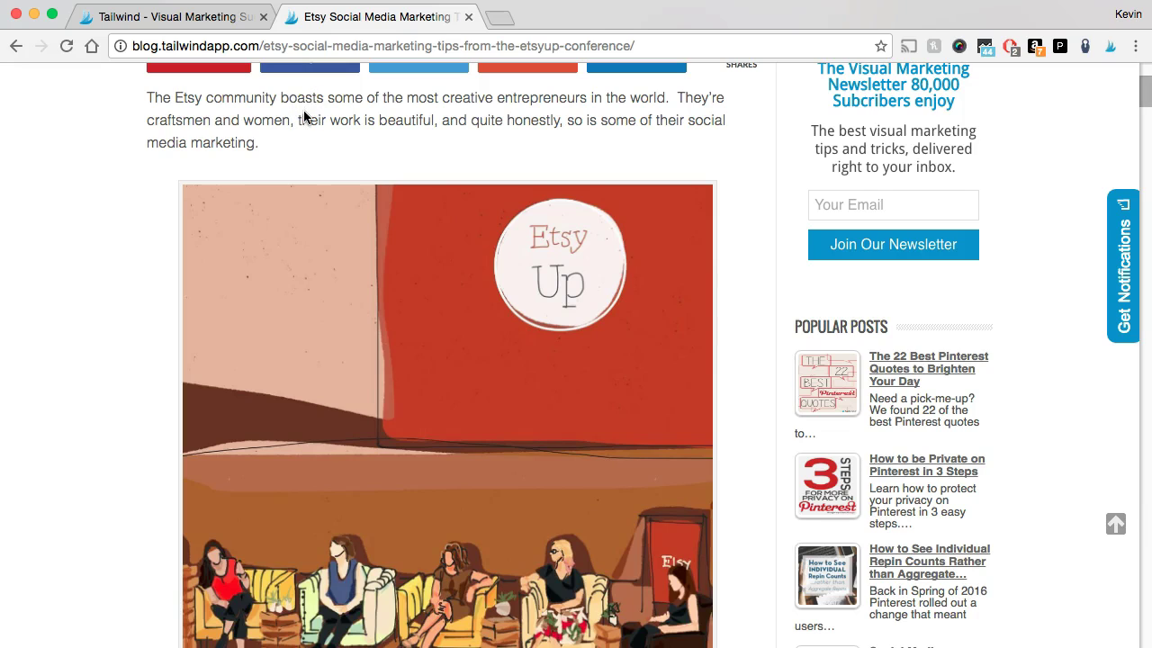
click(314, 436)
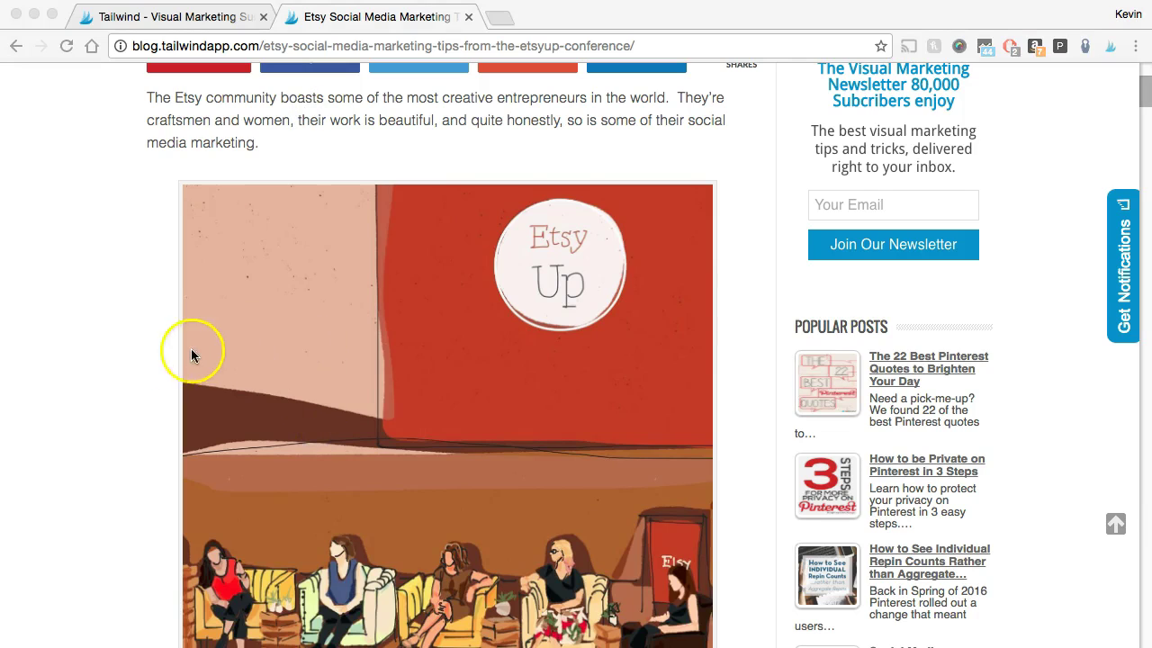
Step: Switch to the Scheduled Posts dashboard and check the Nov 25 4:00 PM post's time options
click(165, 18)
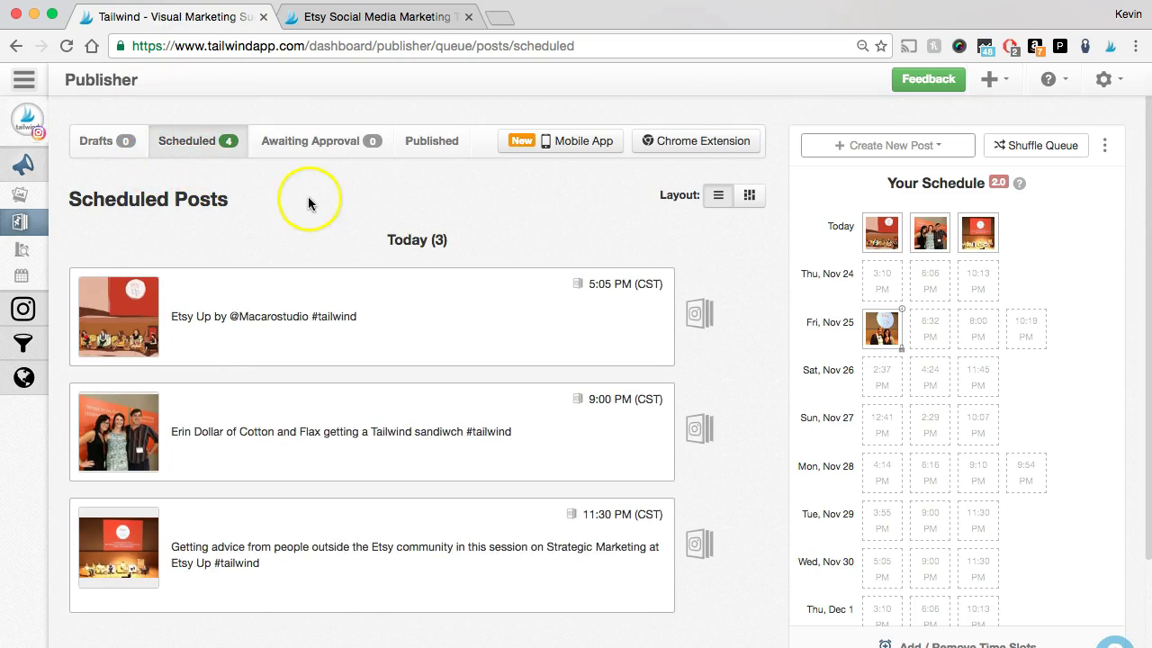
scroll(303, 229, down, 5)
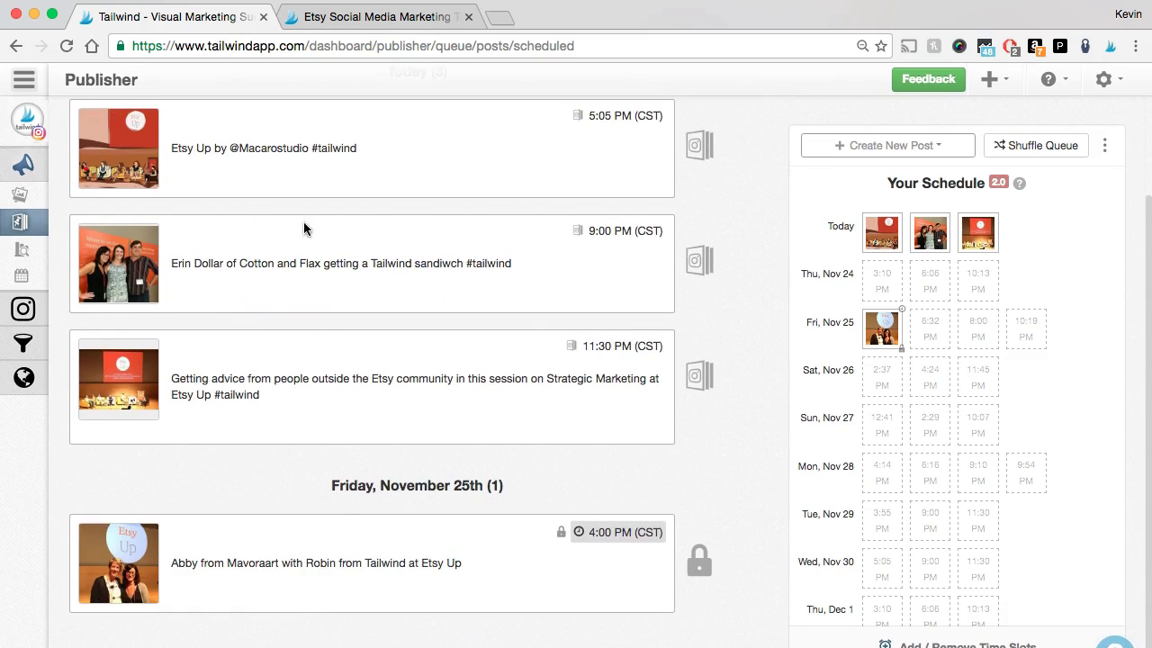
scroll(303, 229, up, 3)
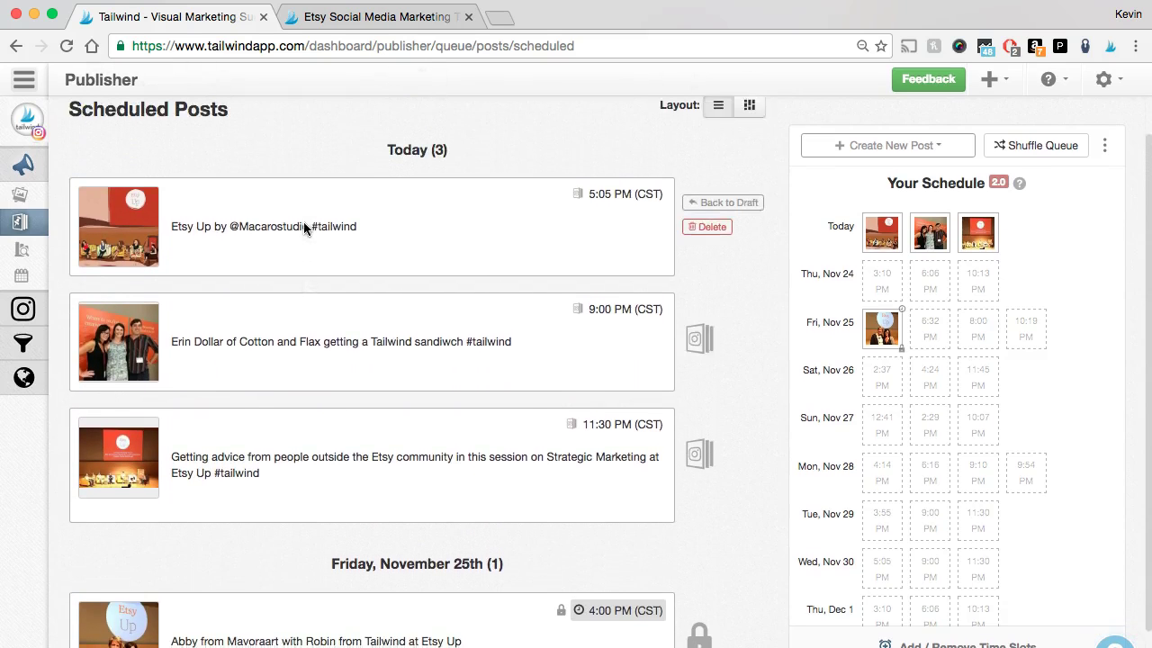
scroll(303, 229, down, 1)
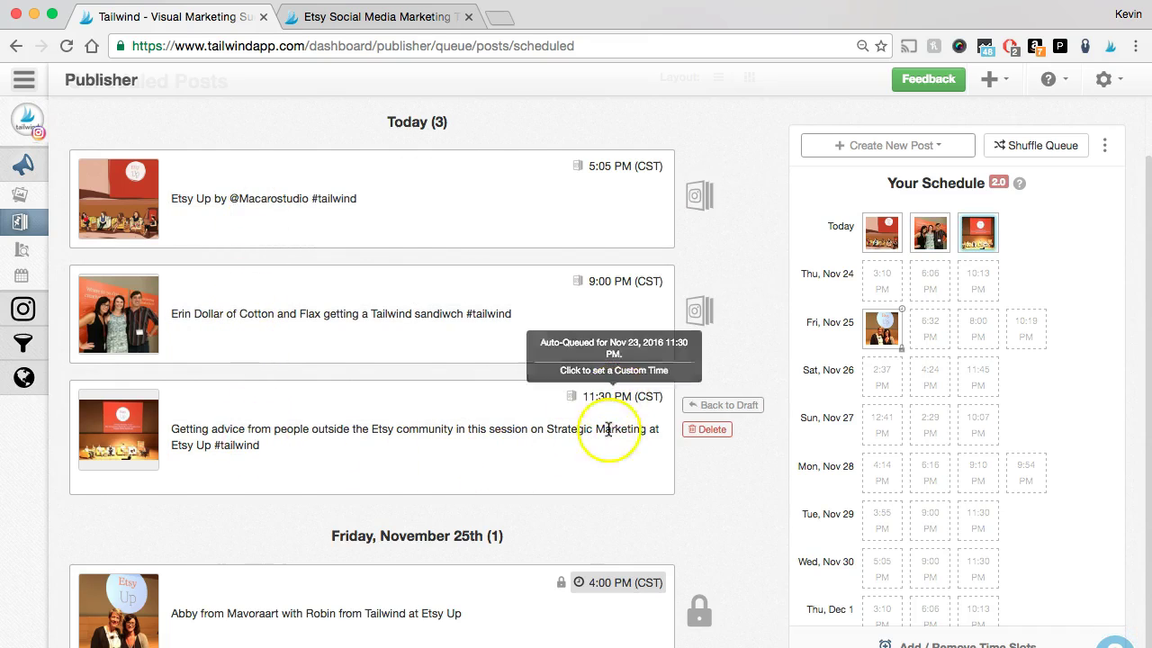
click(612, 587)
scroll(612, 587, down, 1)
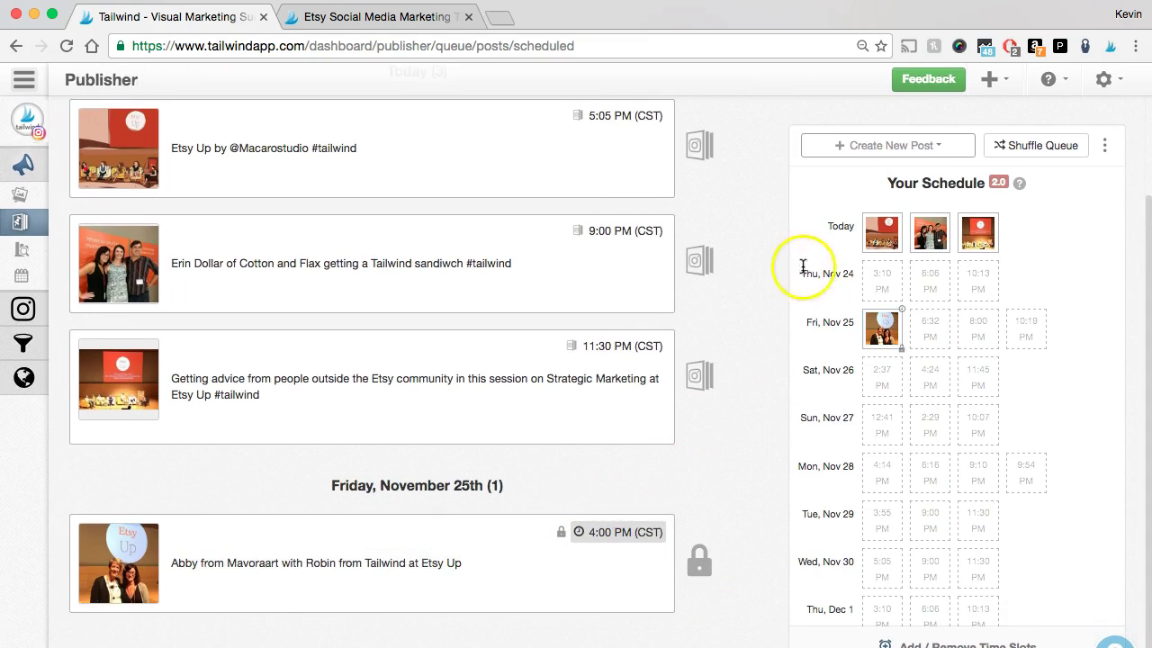
mouse_move(996, 233)
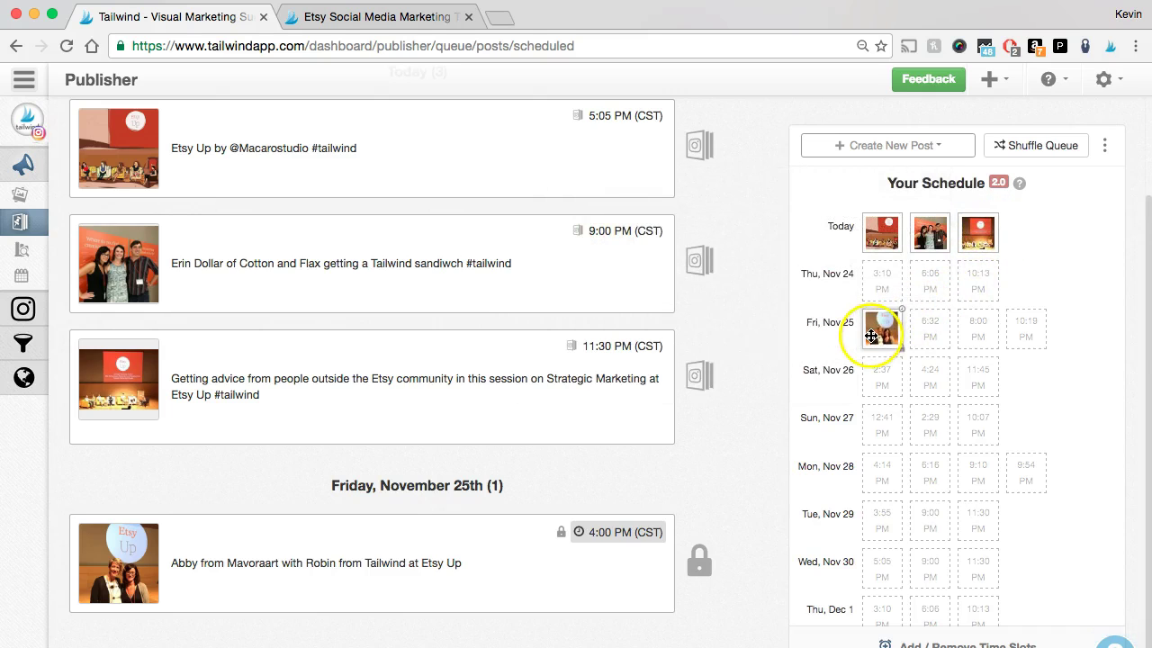
mouse_move(750, 366)
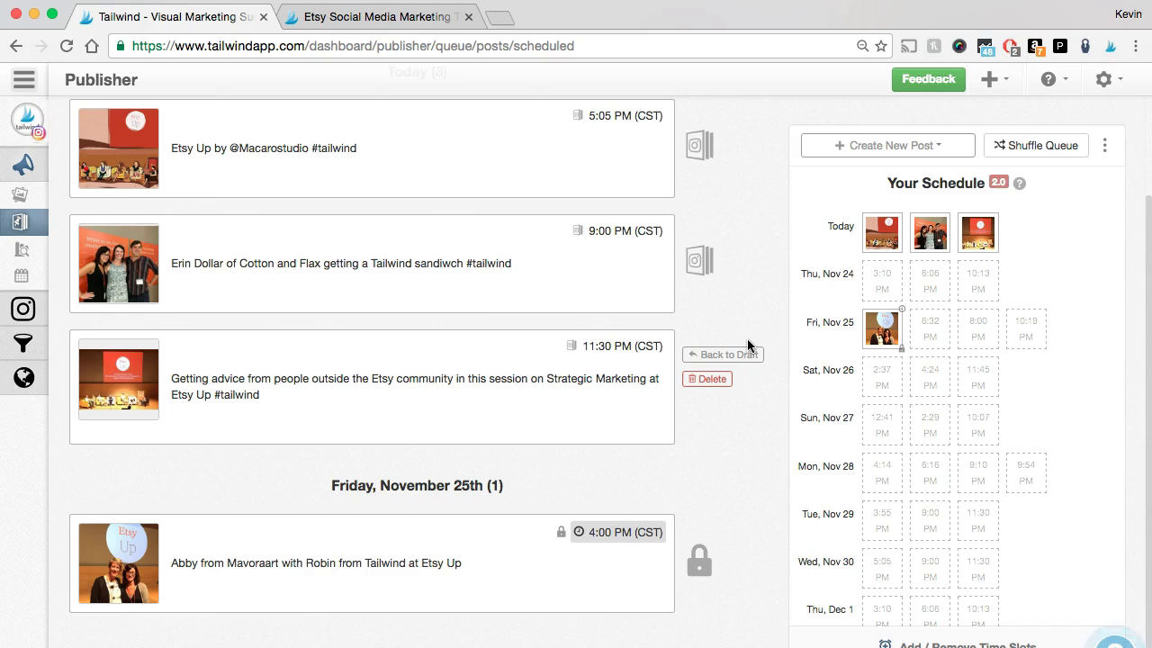
mouse_move(901, 243)
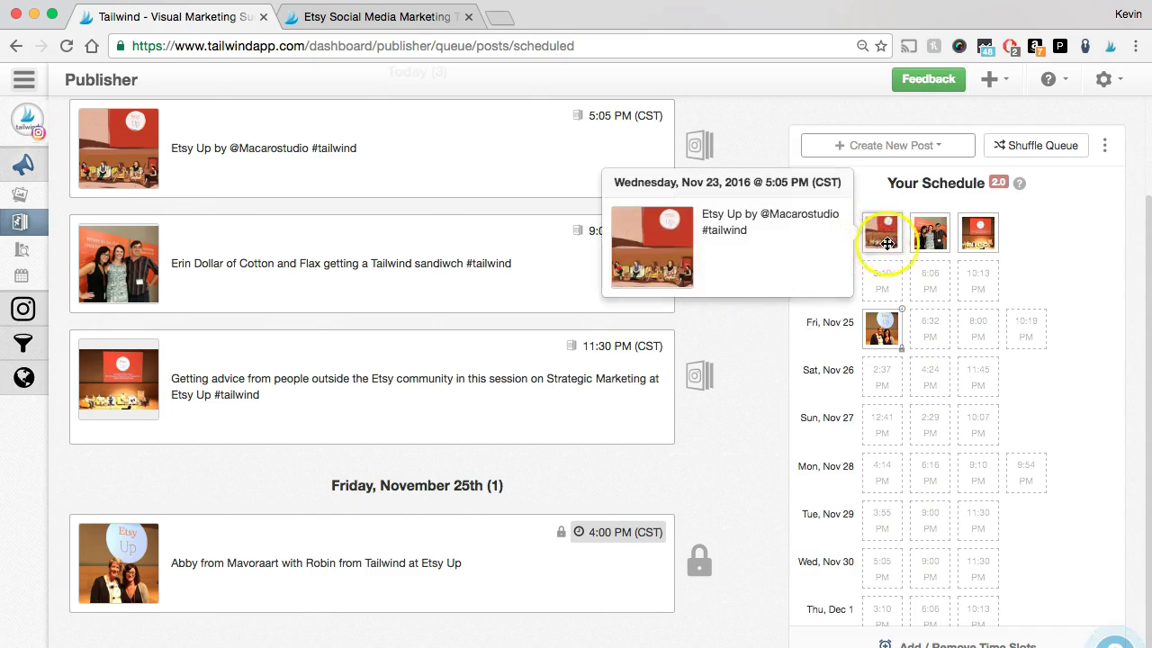
mouse_move(870, 297)
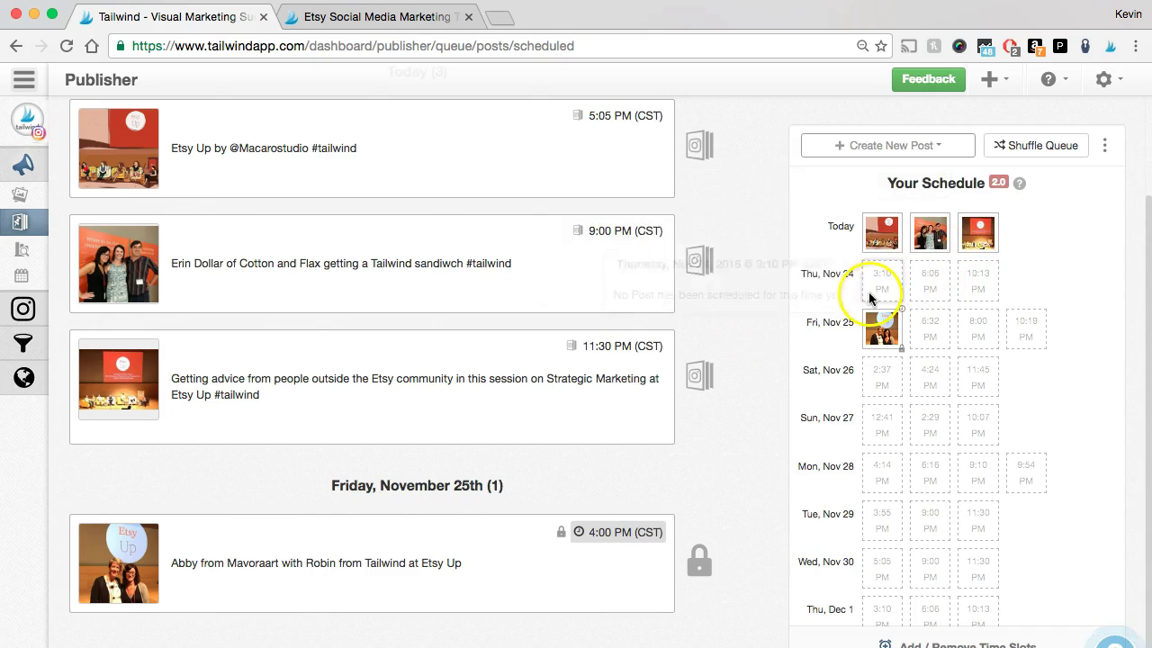
mouse_move(986, 286)
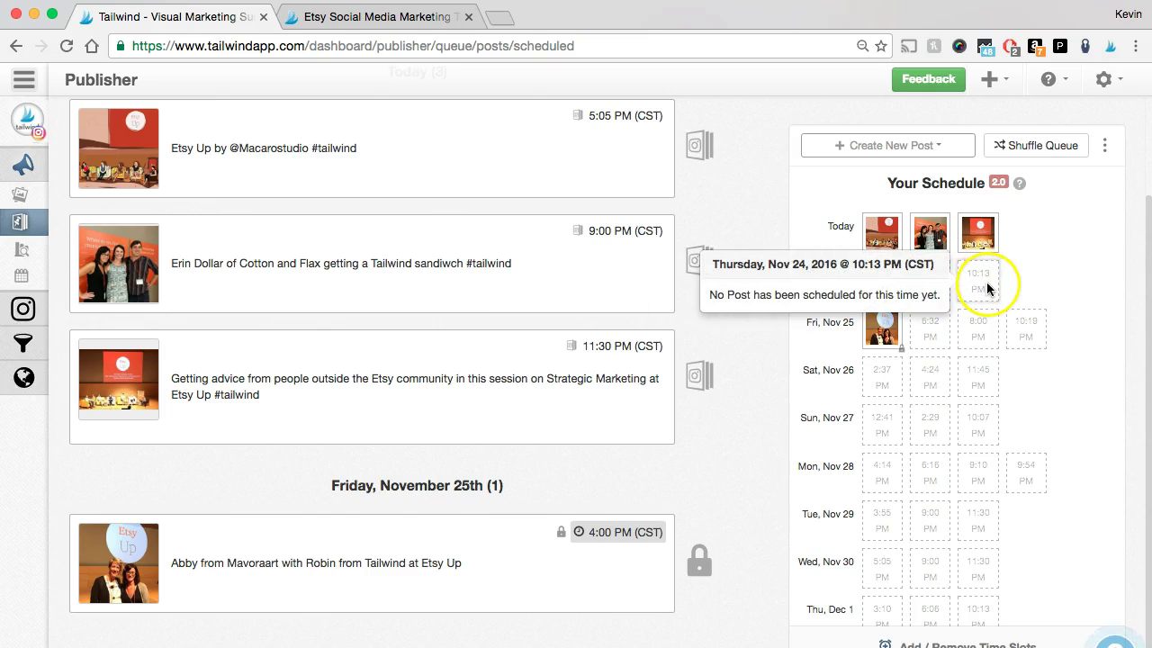
mouse_move(253, 282)
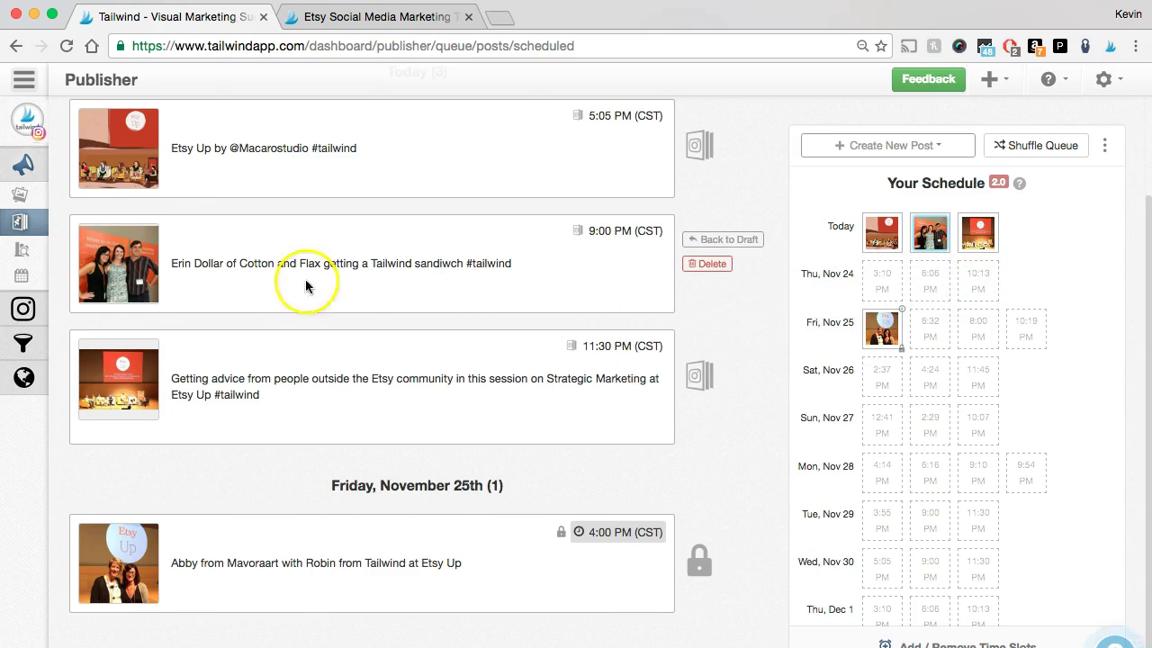
Step: Open Your Schedule to view each day's timeslots in America/Chicago time
click(40, 285)
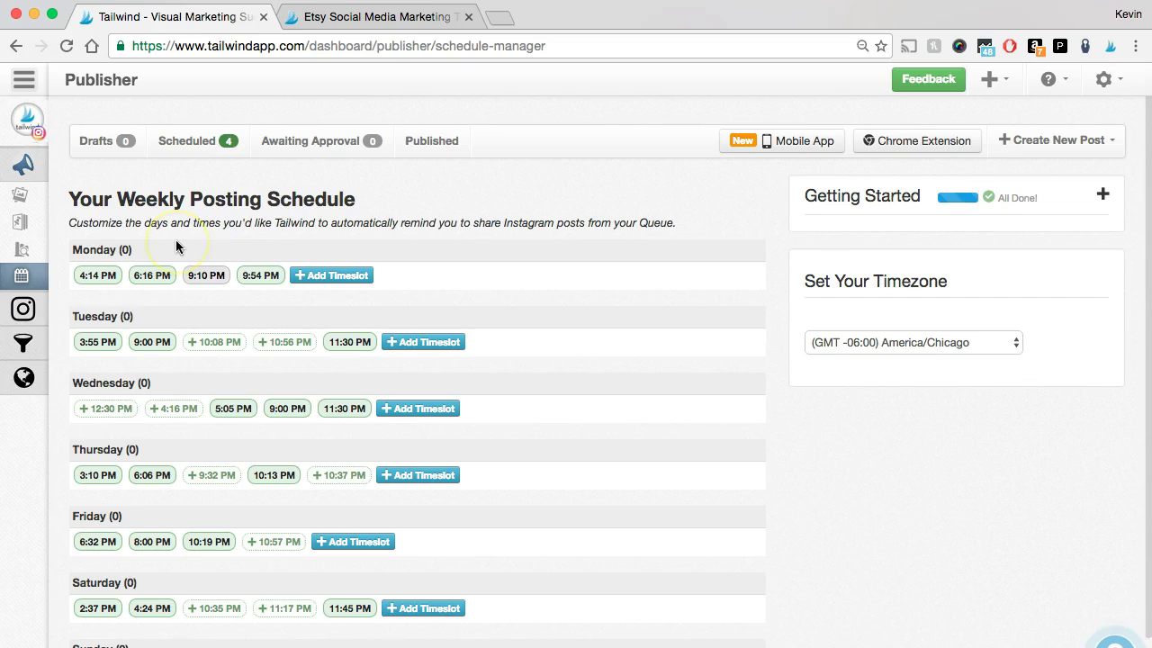
scroll(177, 247, down, 2)
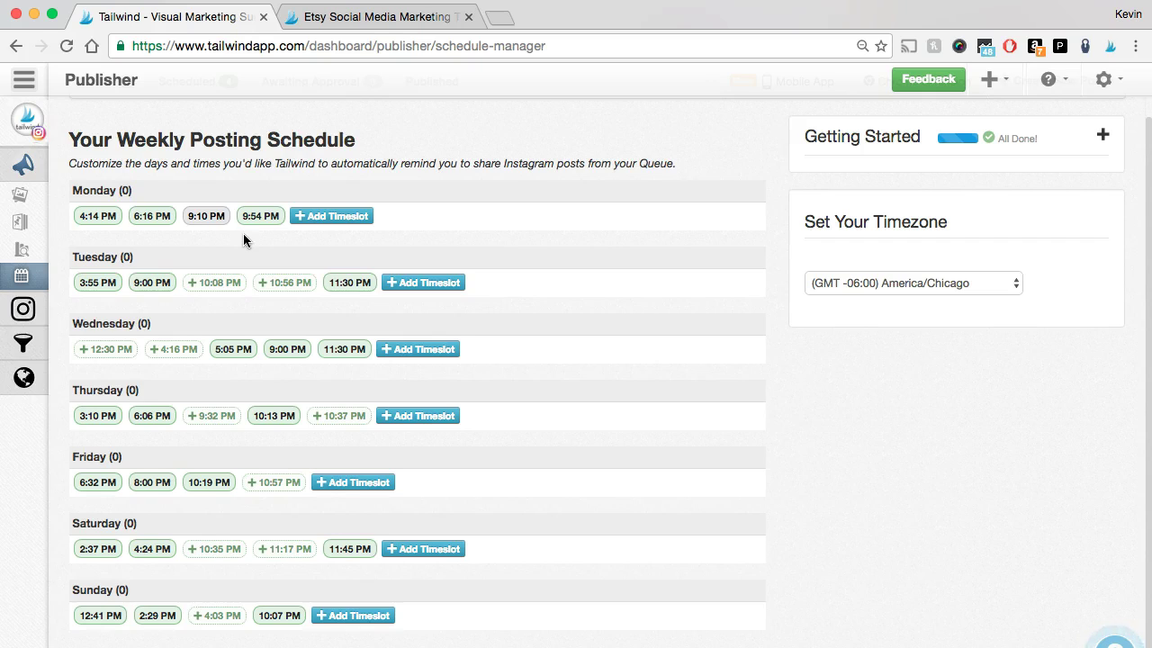
click(253, 319)
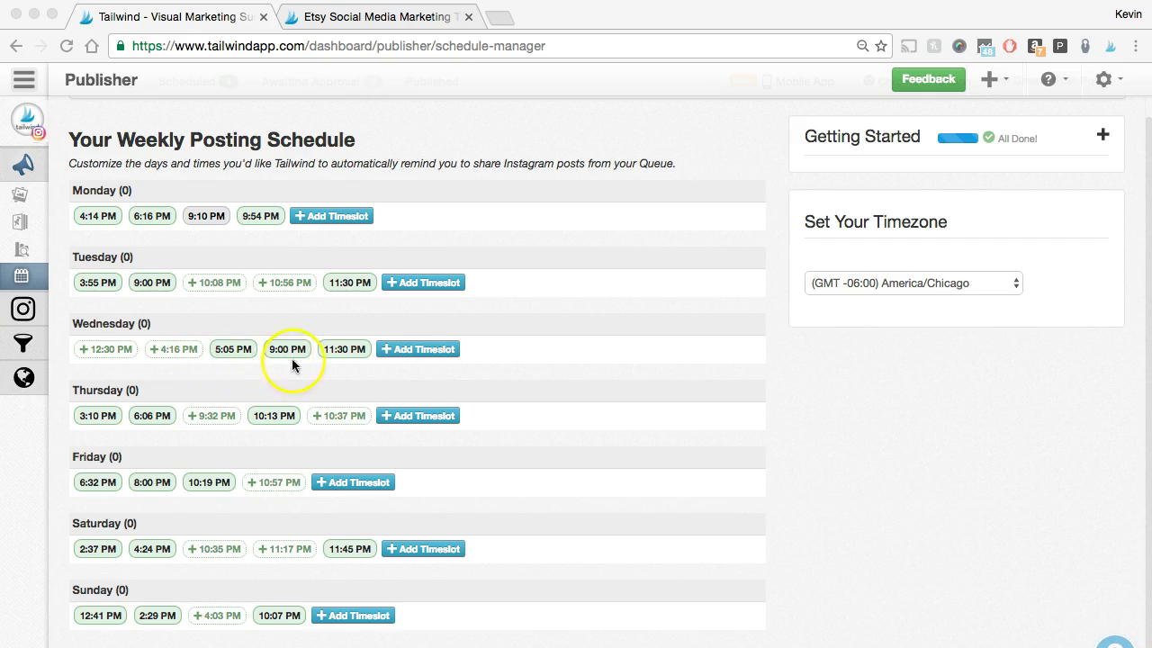
Step: Return to Scheduled Posts and confirm Thursday's 6:06 PM slot has no post
click(345, 366)
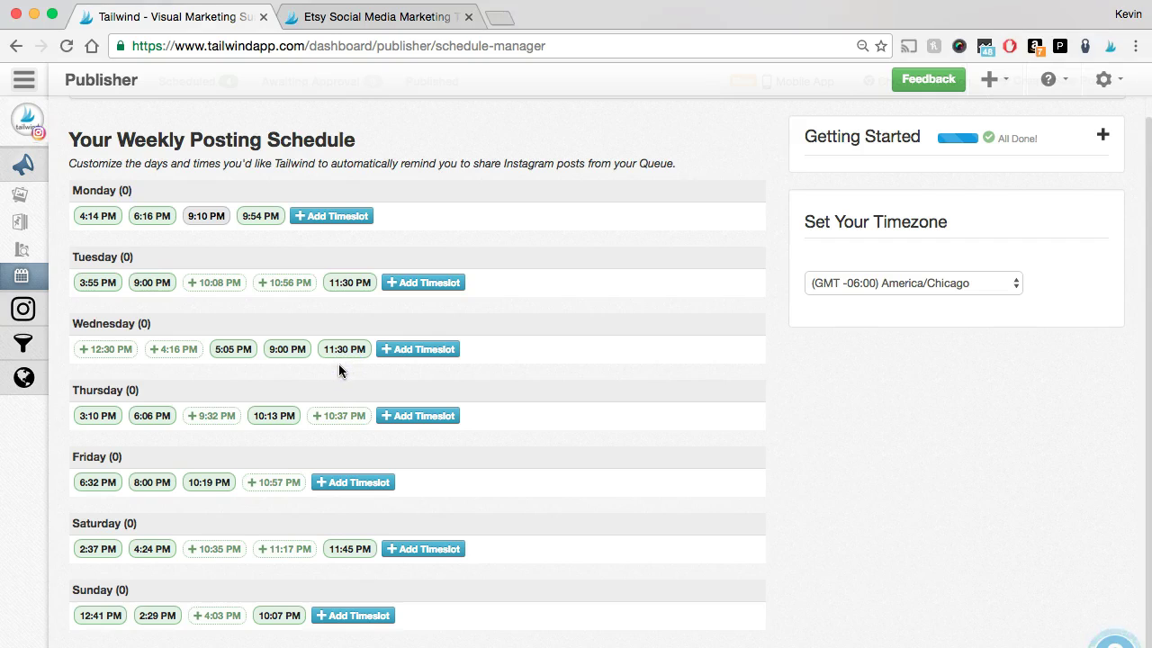
mouse_move(21, 249)
click(45, 225)
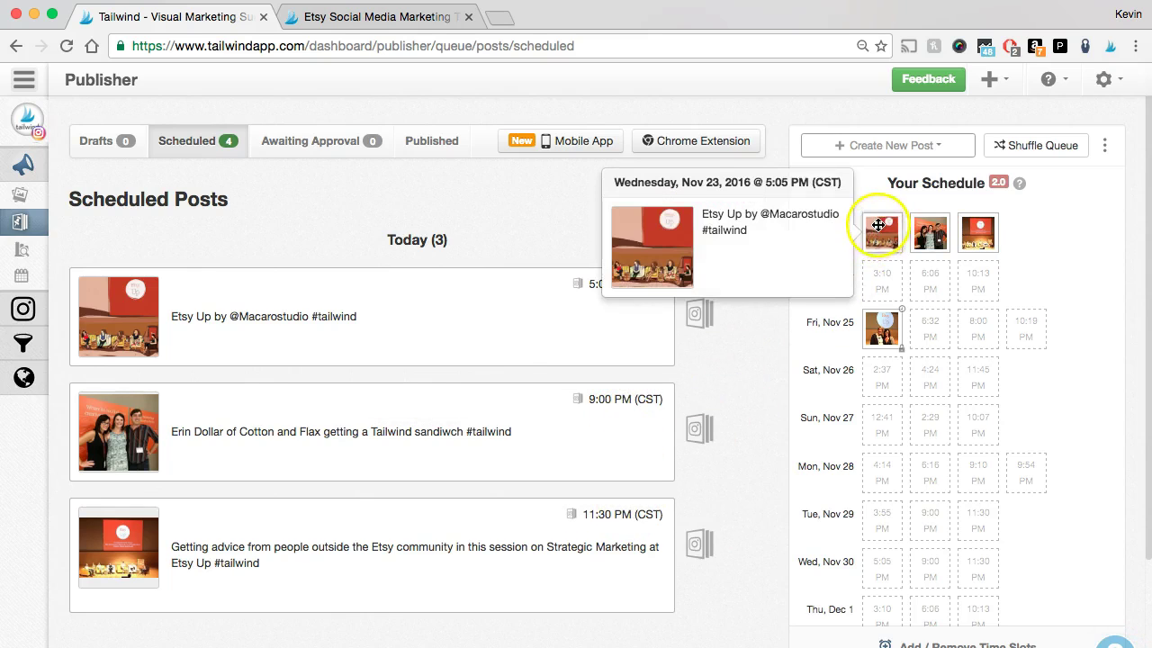
mouse_move(926, 234)
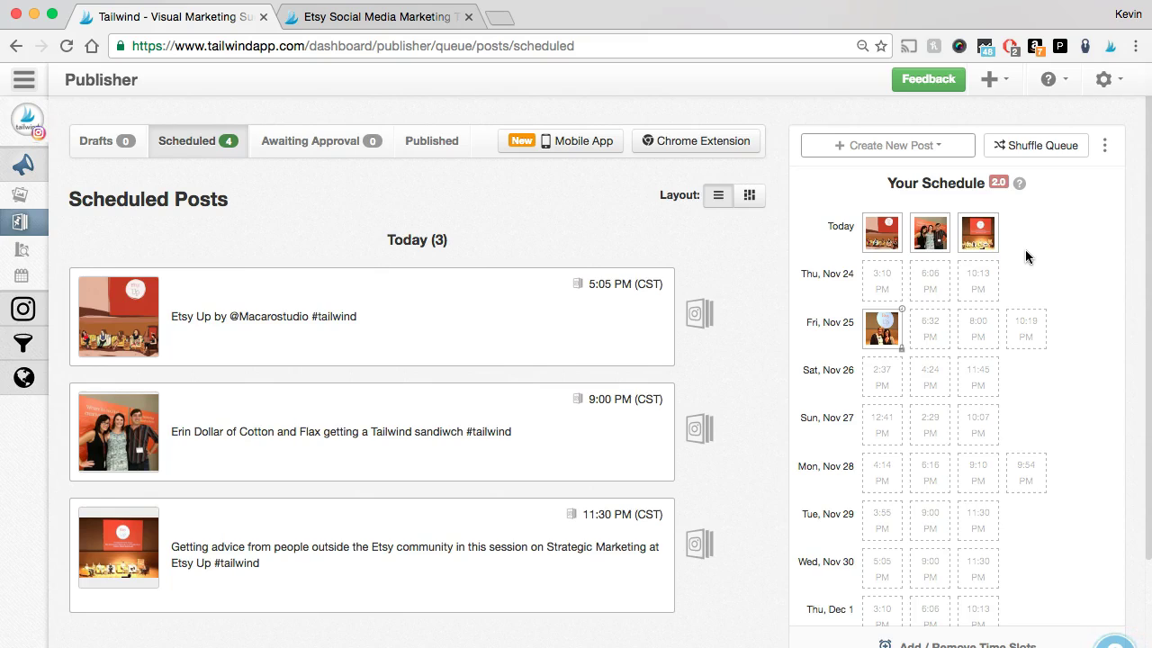
mouse_move(887, 302)
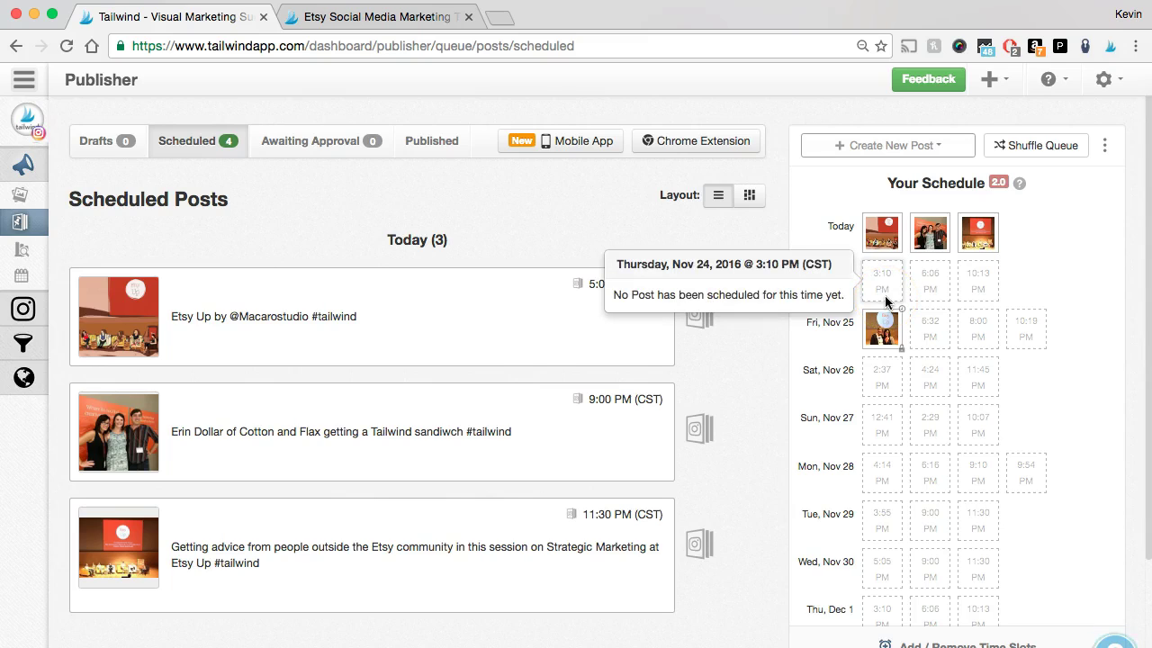
click(922, 287)
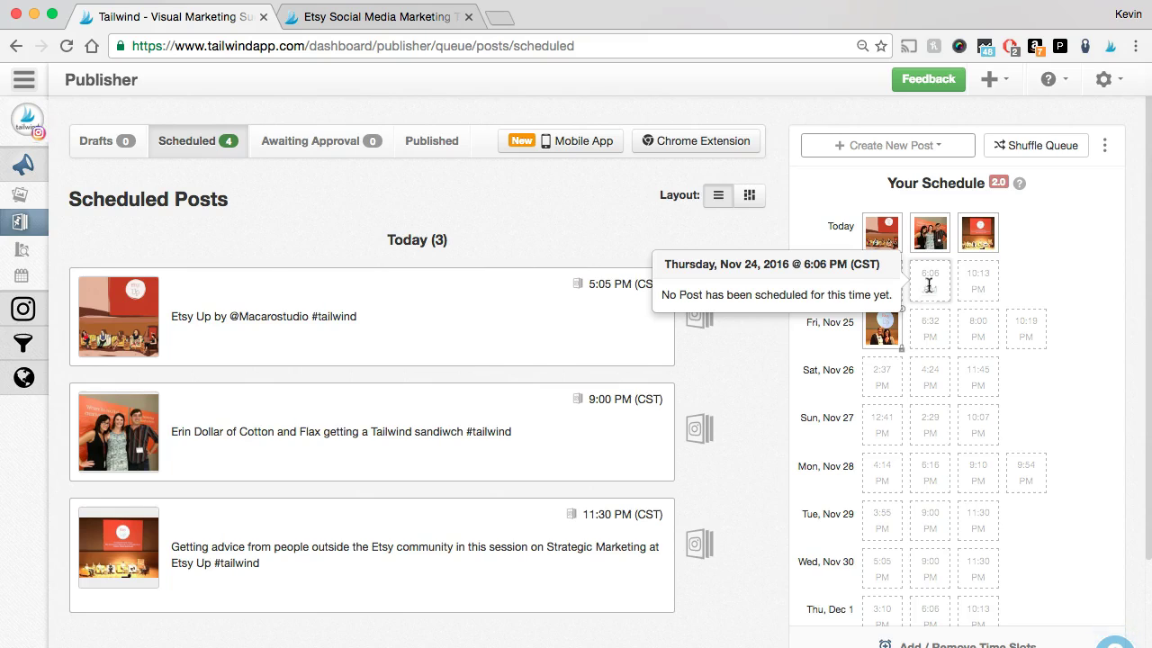
click(1006, 281)
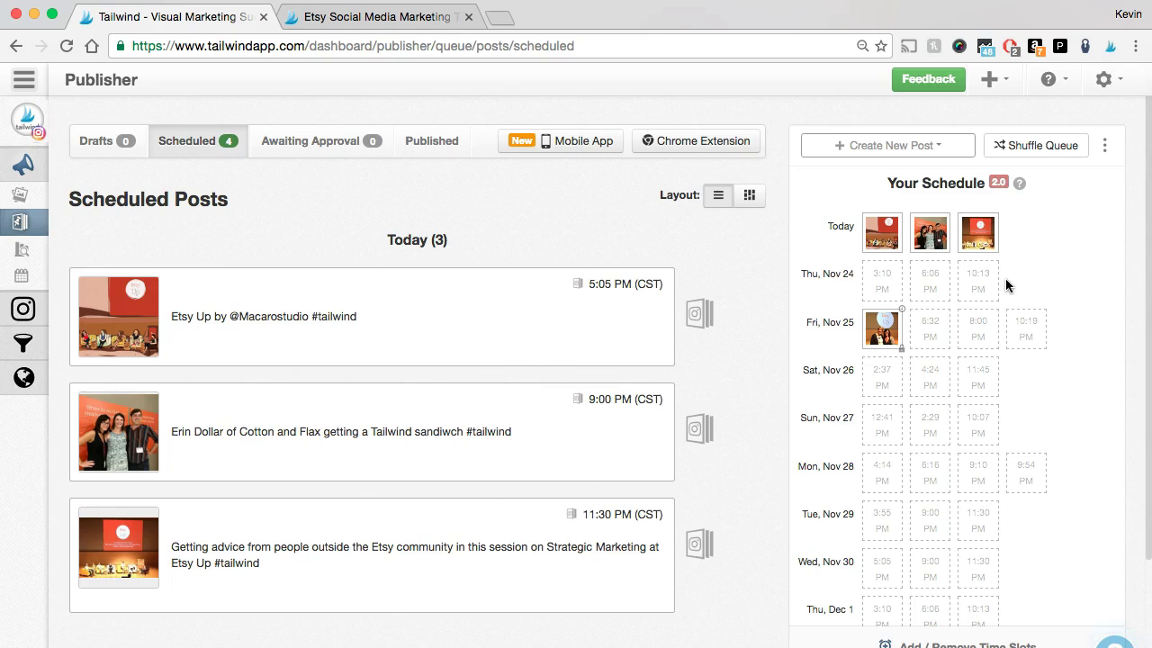
Step: Expand the sidebar and go back to Your Schedule's weekly posting times
click(25, 281)
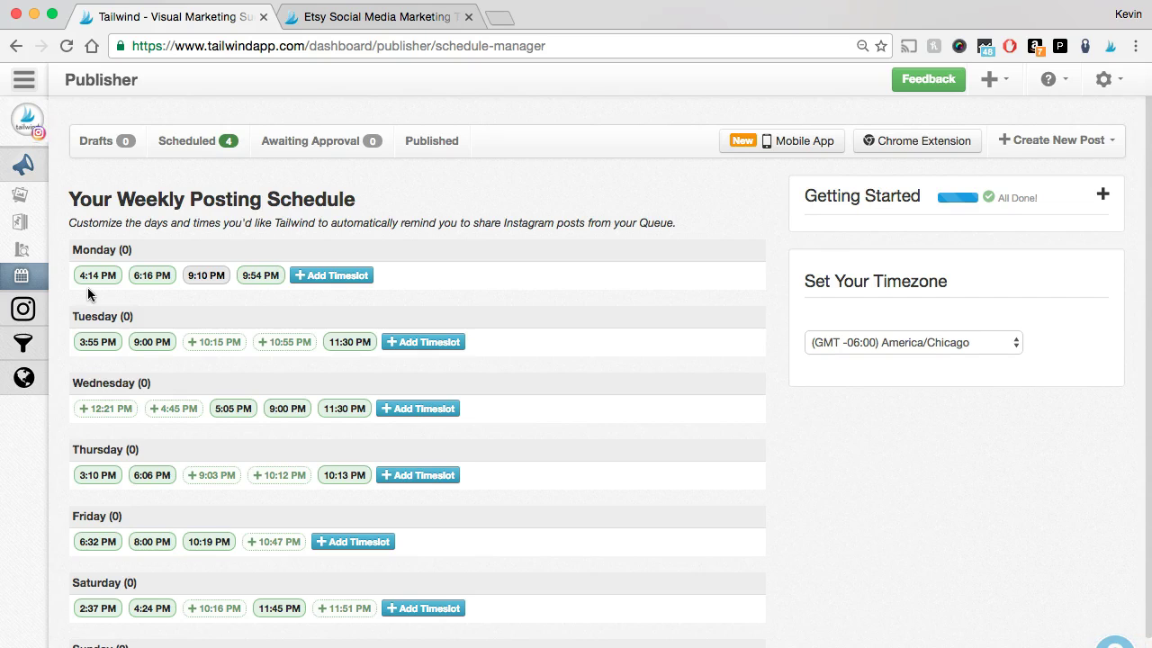
click(88, 299)
Step: Add the suggested 10:15 PM slot to Tuesday and a 4:24 PM slot to Saturday
click(217, 346)
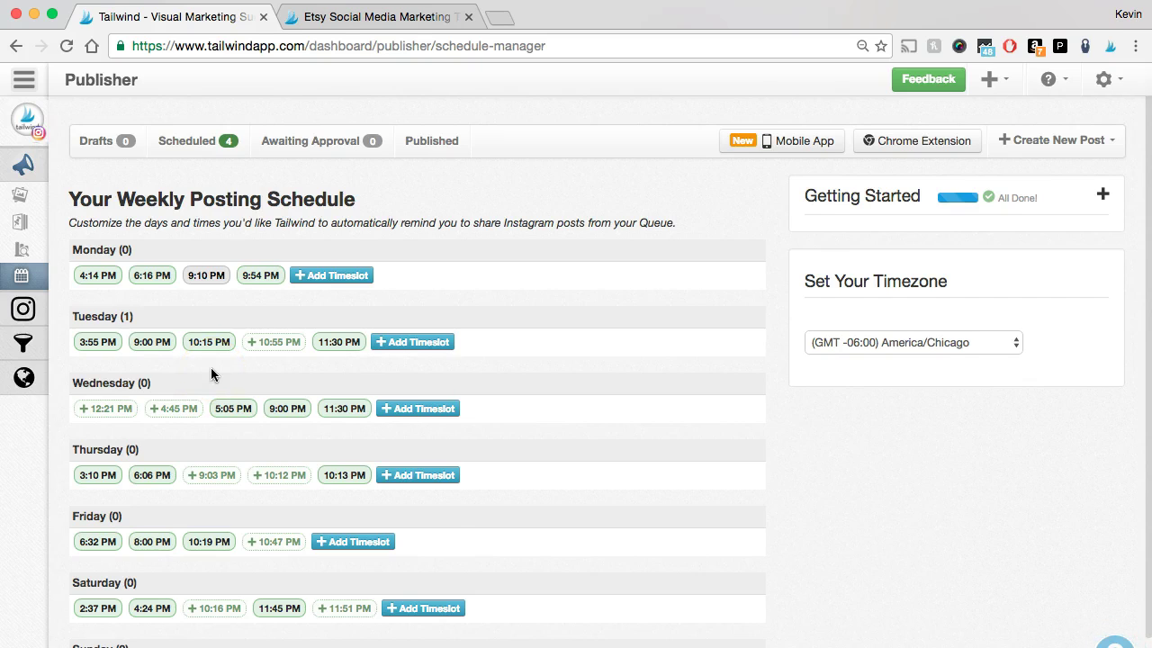
scroll(211, 368, down, 2)
click(188, 378)
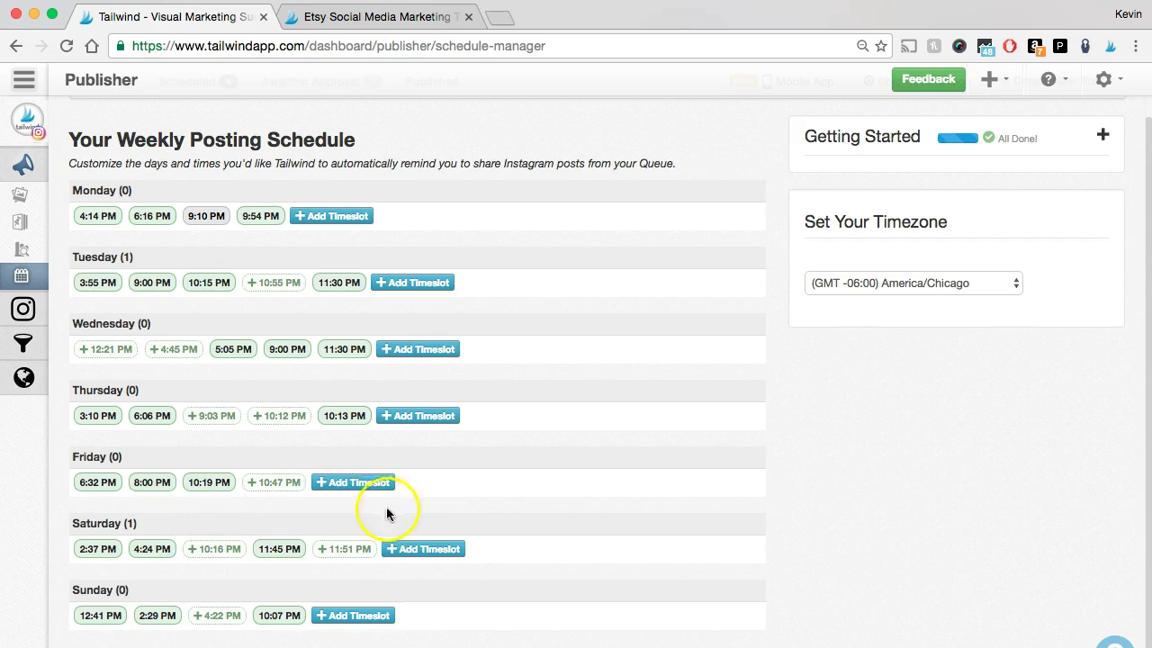
Step: Add a new 9:00 AM timeslot to Saturday's posting schedule
click(423, 549)
drag(411, 607, 408, 610)
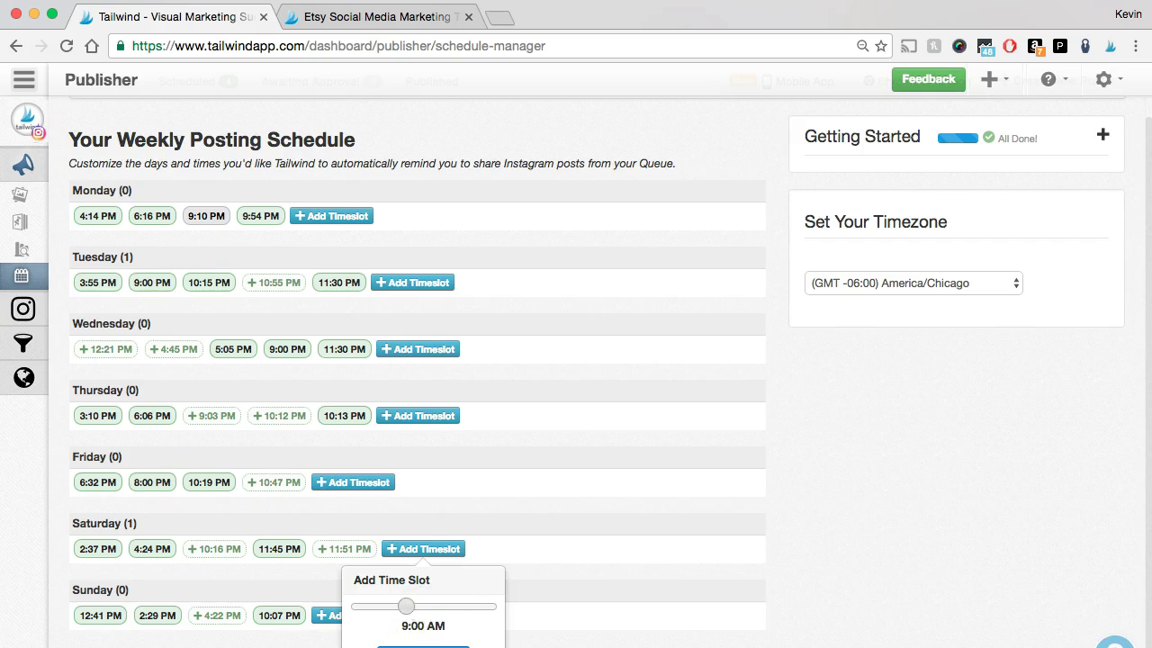
click(423, 645)
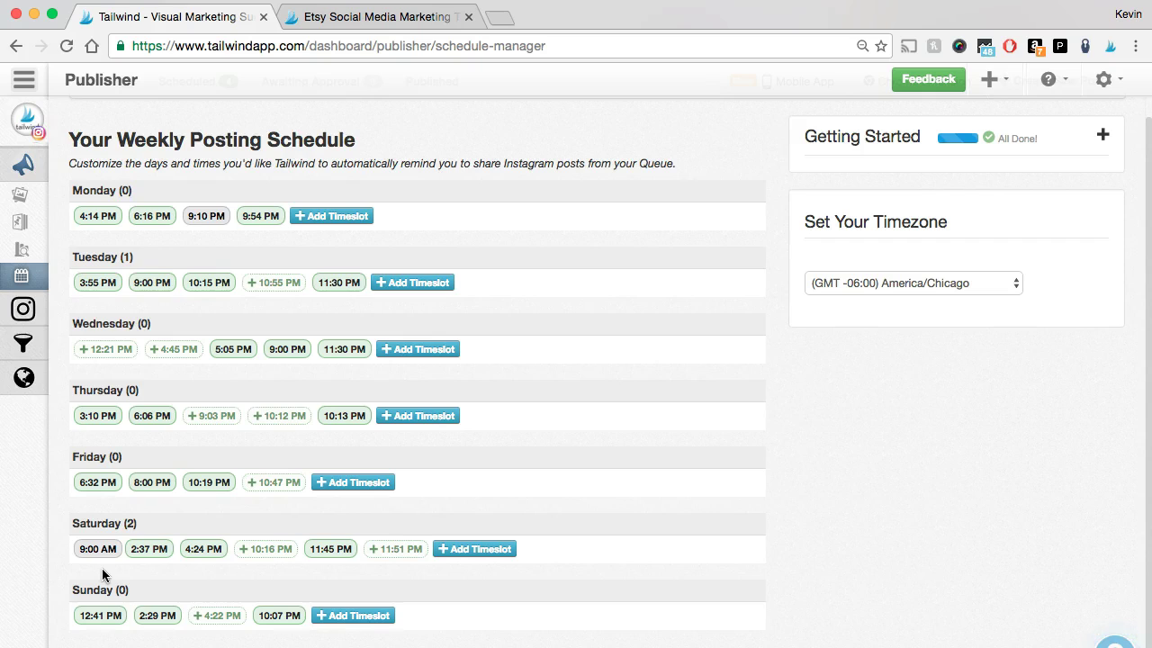
Step: Delete Saturday's 9:00 AM timeslot, confirm the removal, and head to Scheduled Posts
click(105, 552)
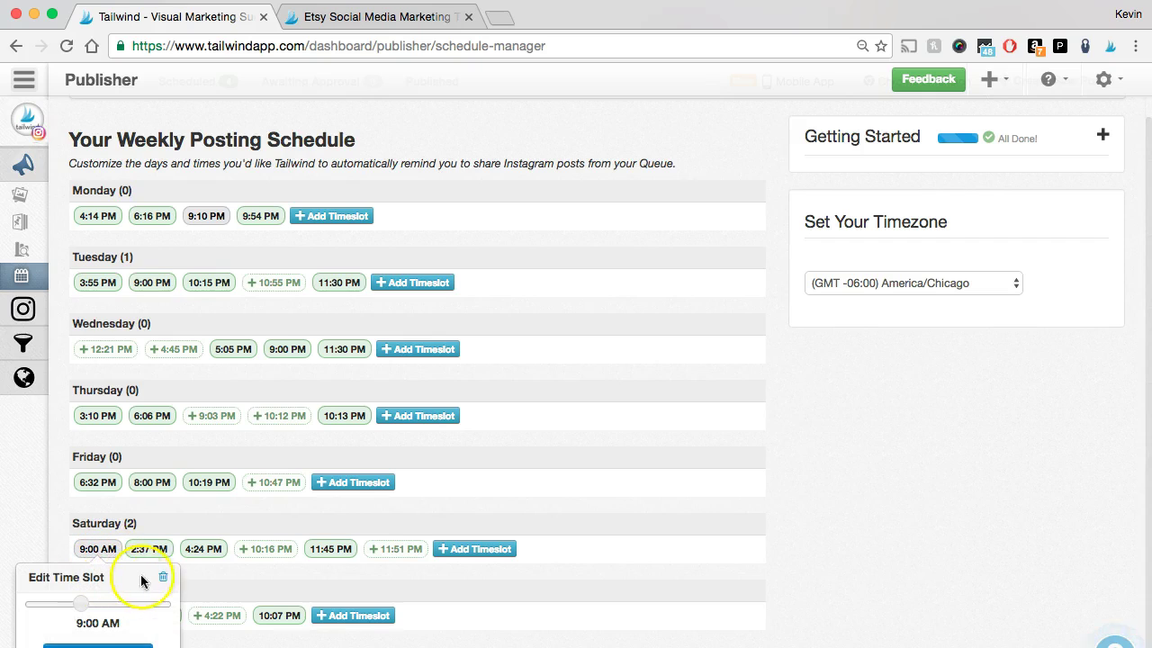
click(164, 581)
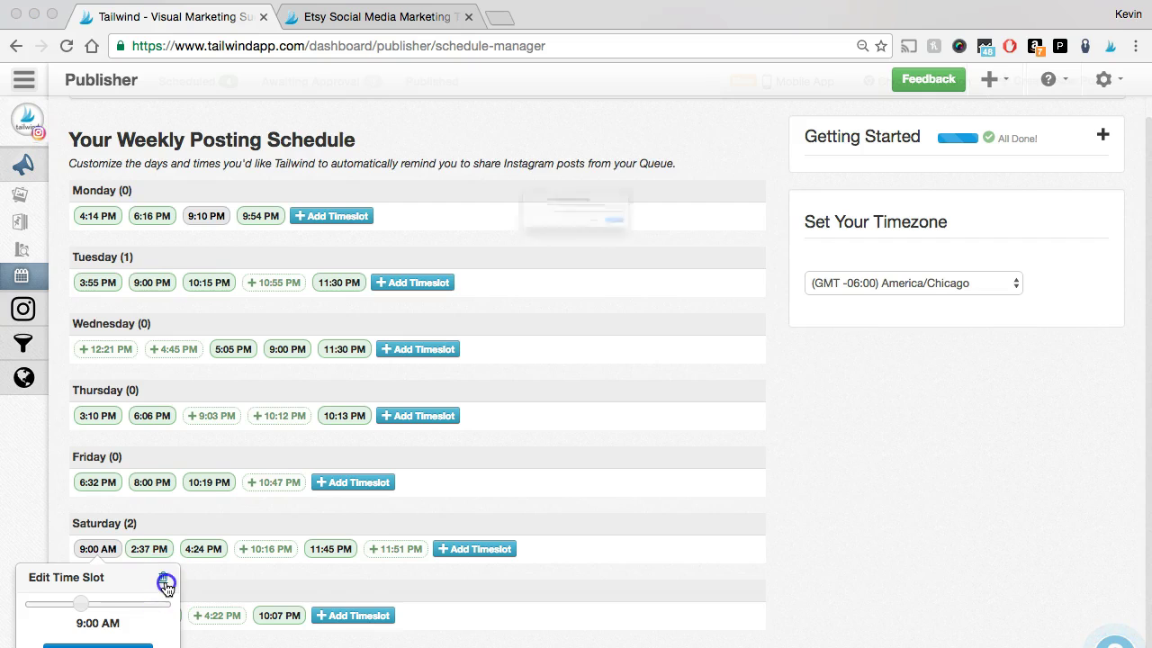
click(723, 256)
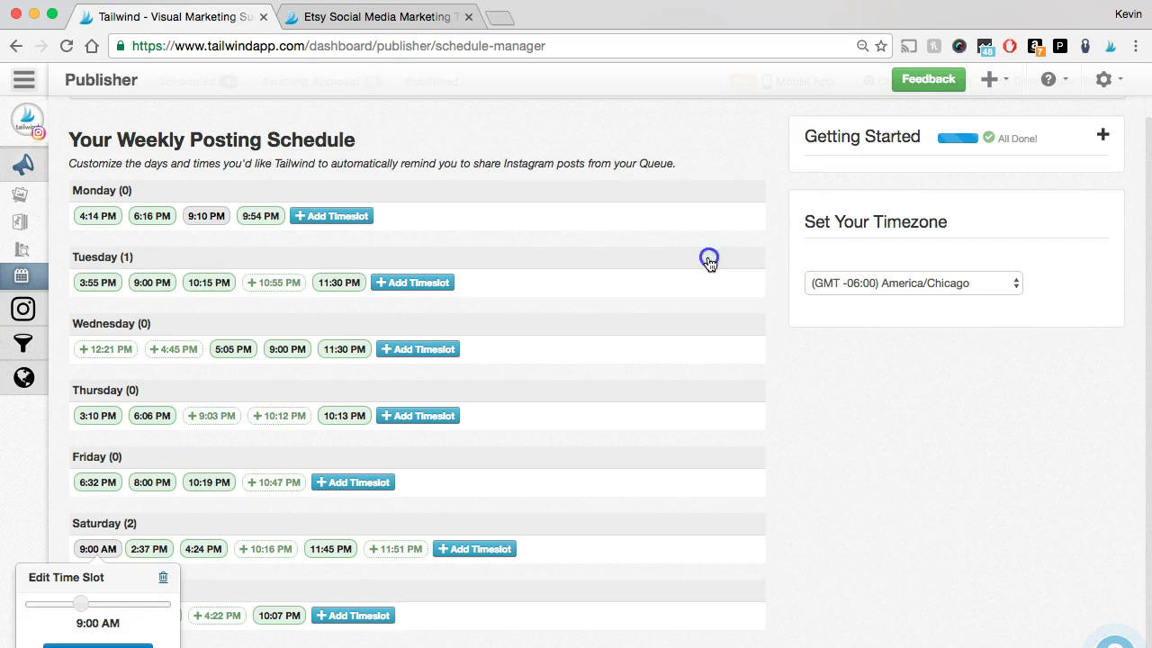
click(575, 327)
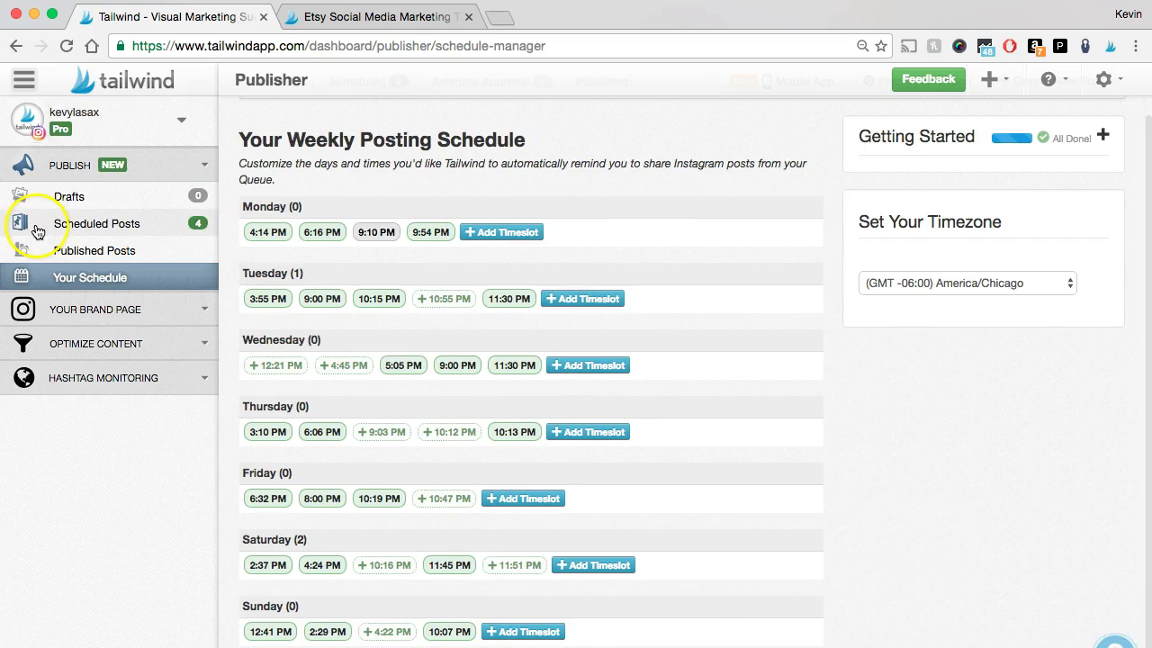
click(39, 232)
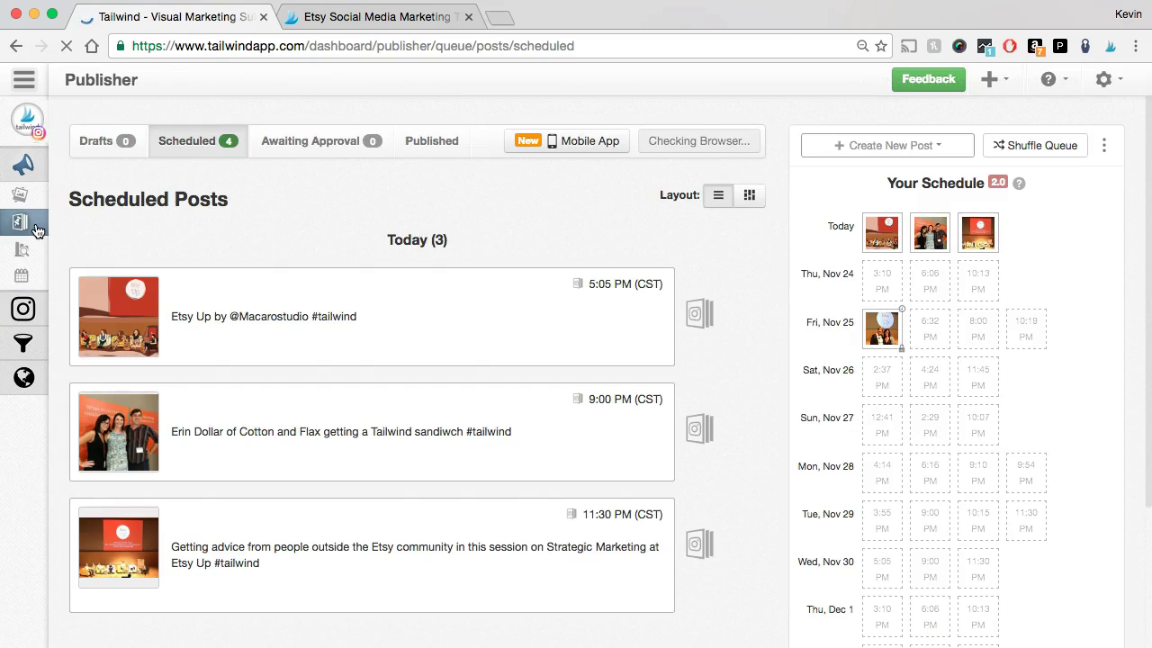
Step: In Scheduled Posts, open the first post's caption and time picker, closing both unchanged
click(72, 229)
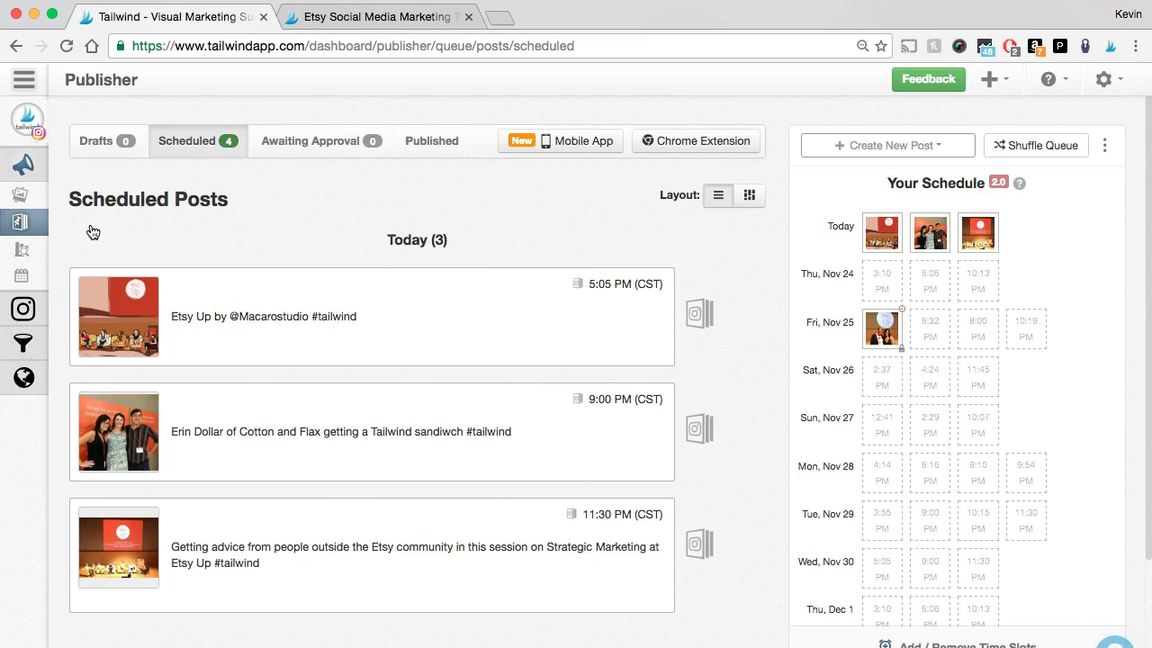
scroll(270, 140, down, 2)
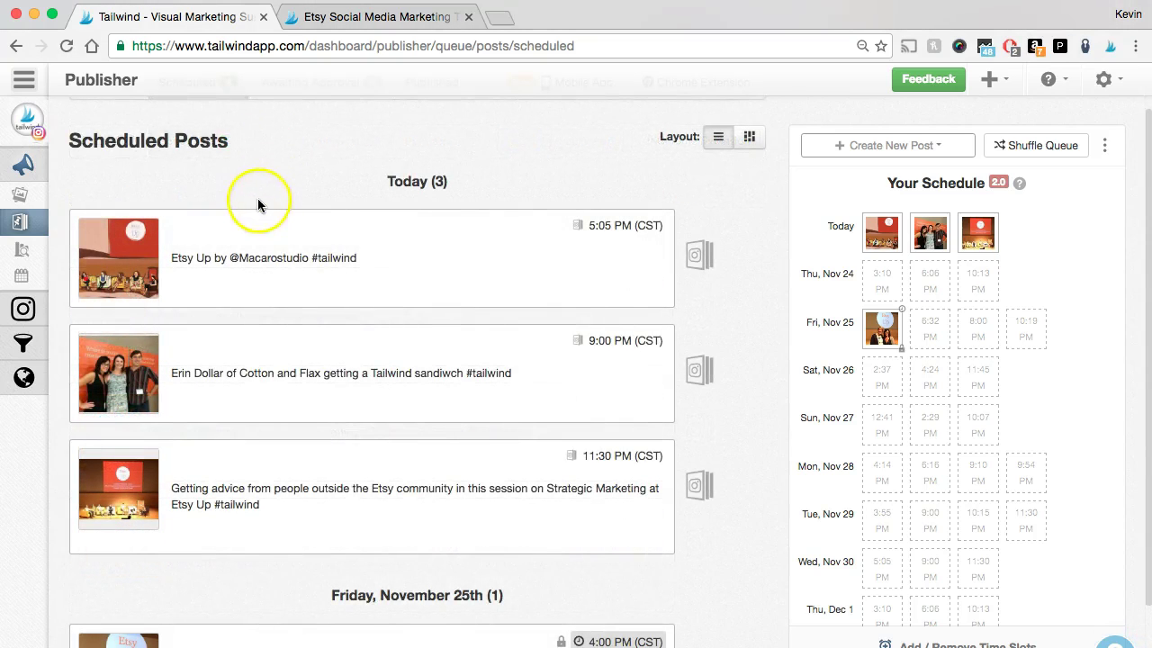
click(261, 257)
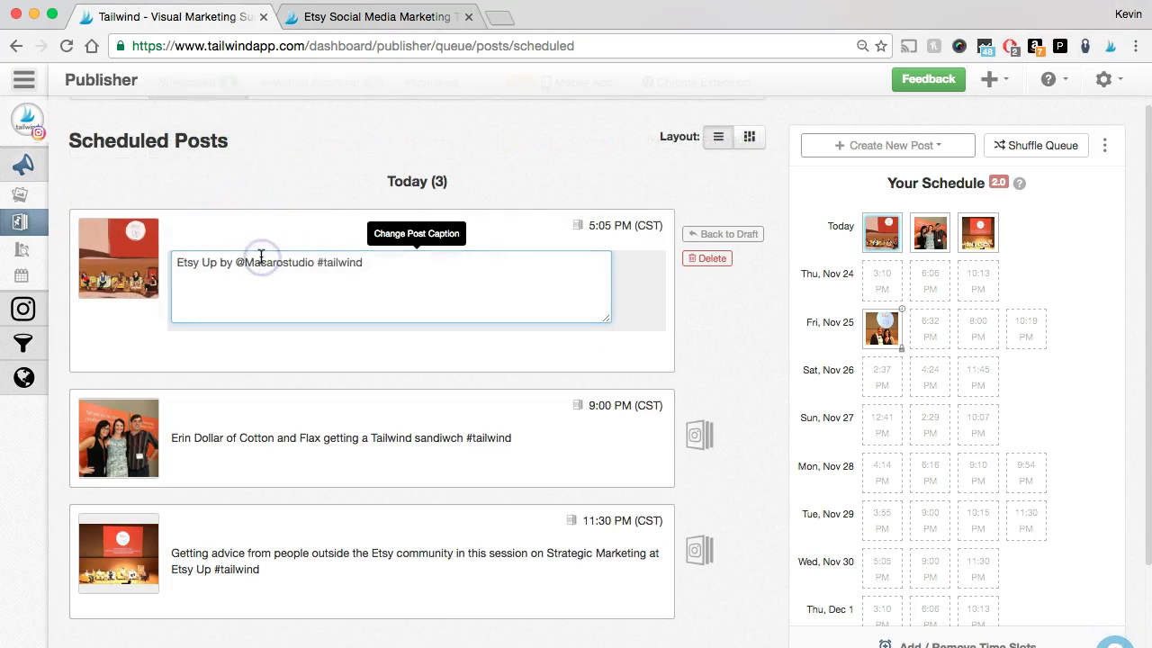
click(619, 229)
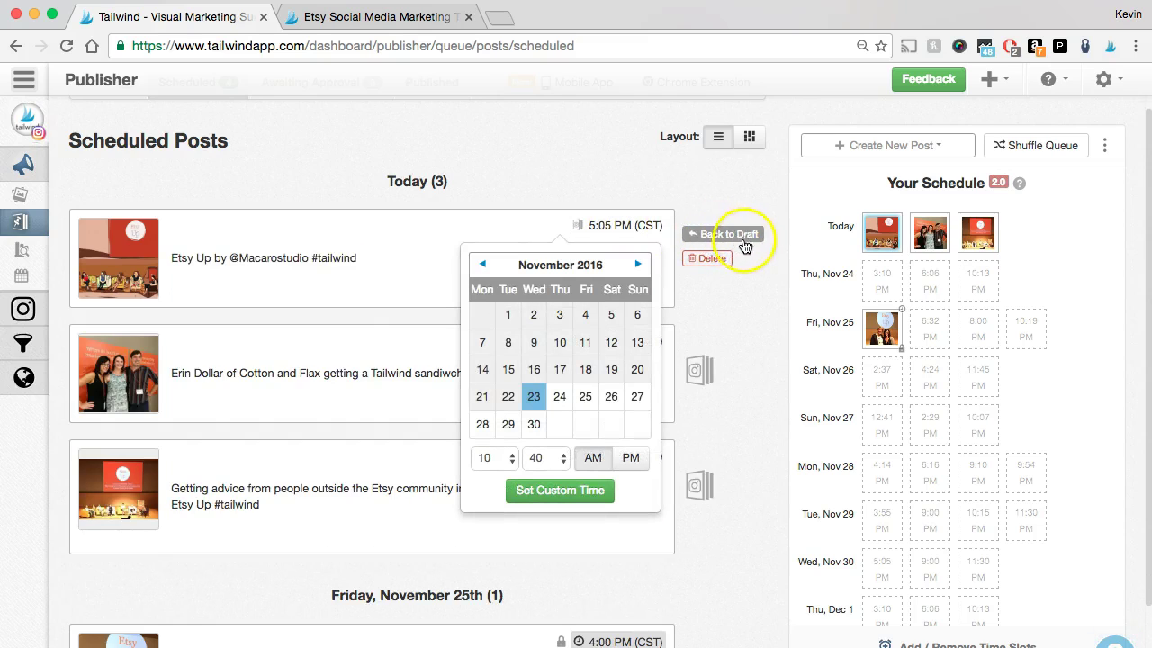
click(713, 276)
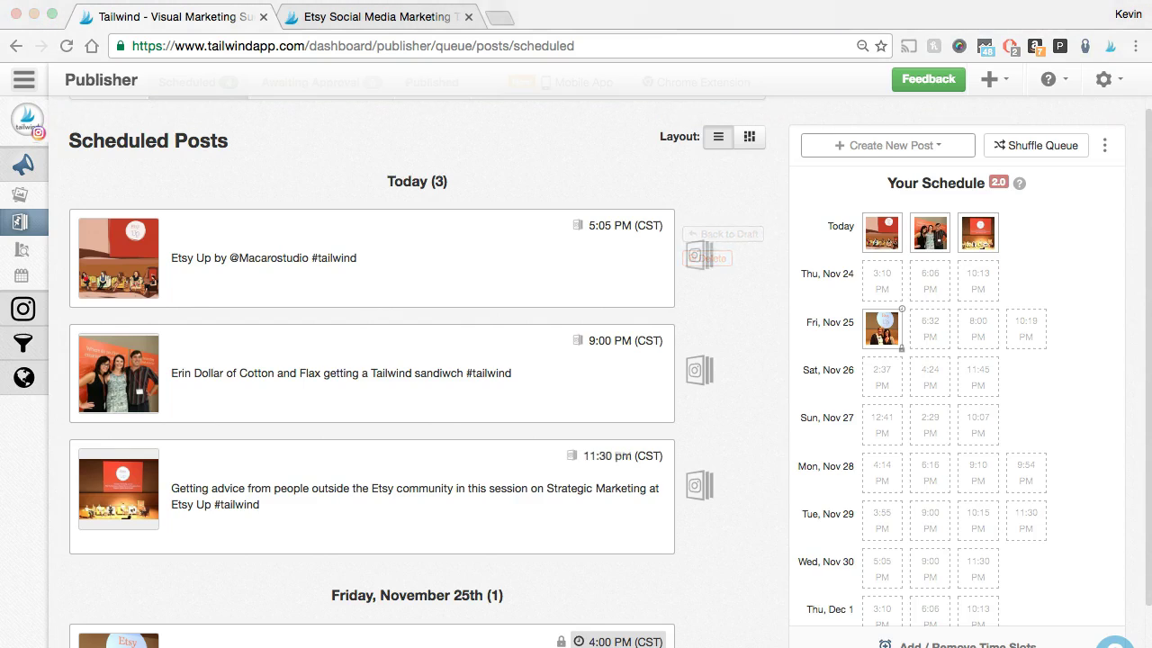
Step: Drag tonight's 11:30 PM Strategic Marketing post to Thu, Nov 24 at 3:10 PM, then shuffle the queue
click(979, 242)
drag(979, 241, 882, 281)
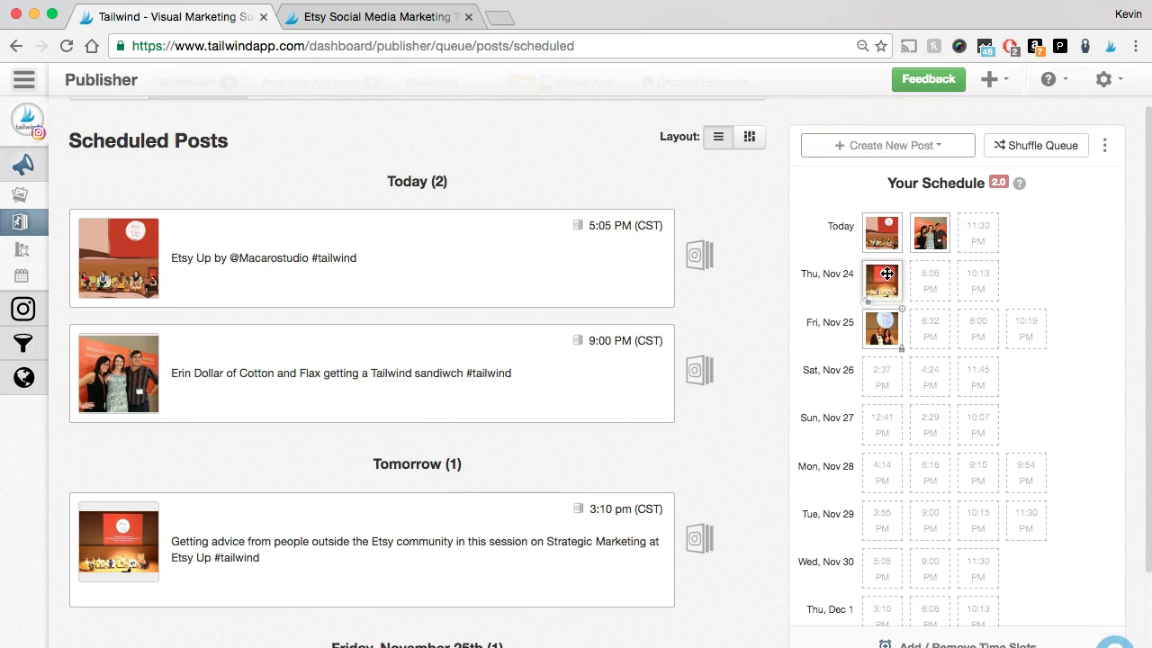
click(823, 278)
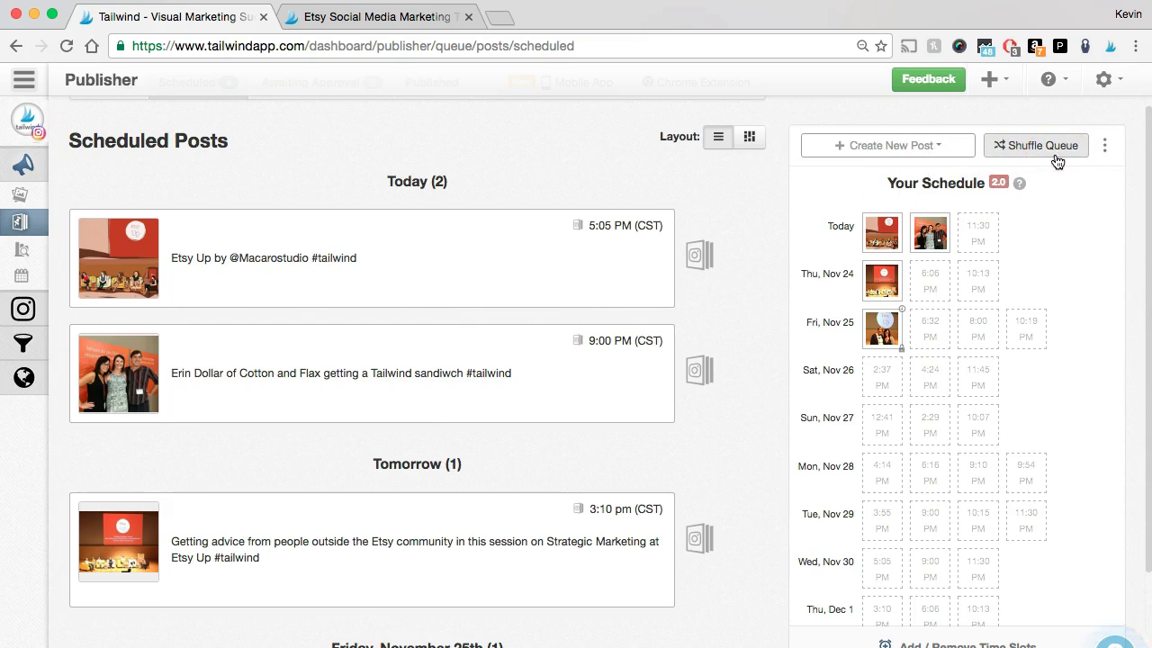
click(1045, 155)
click(1040, 145)
click(753, 297)
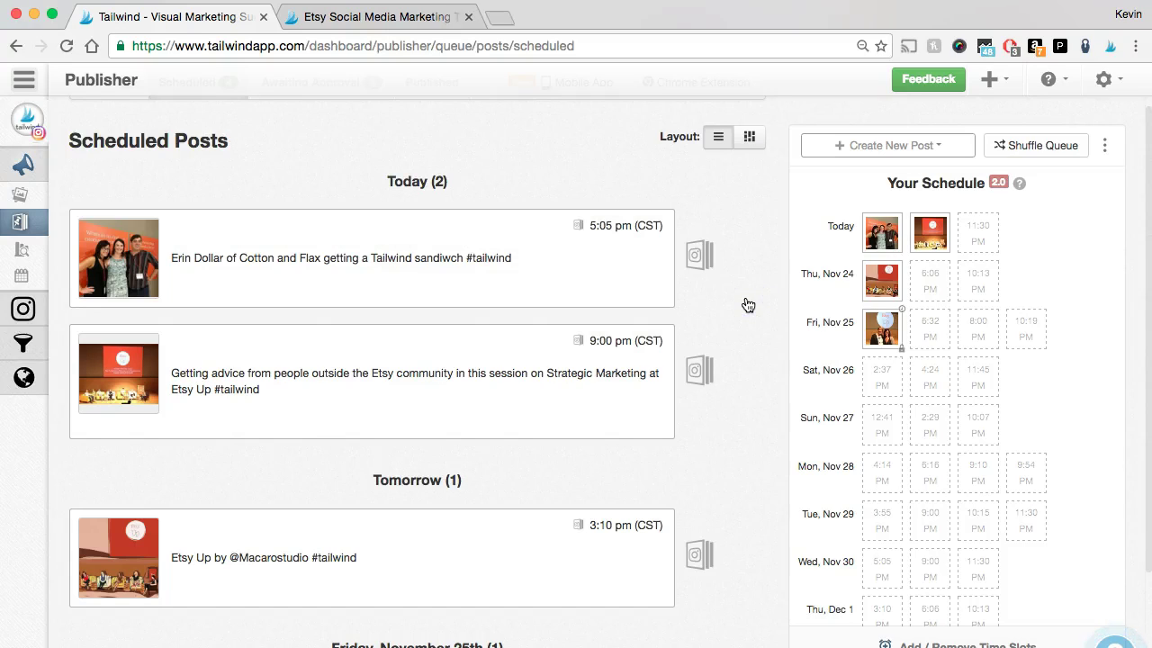
drag(876, 243, 890, 242)
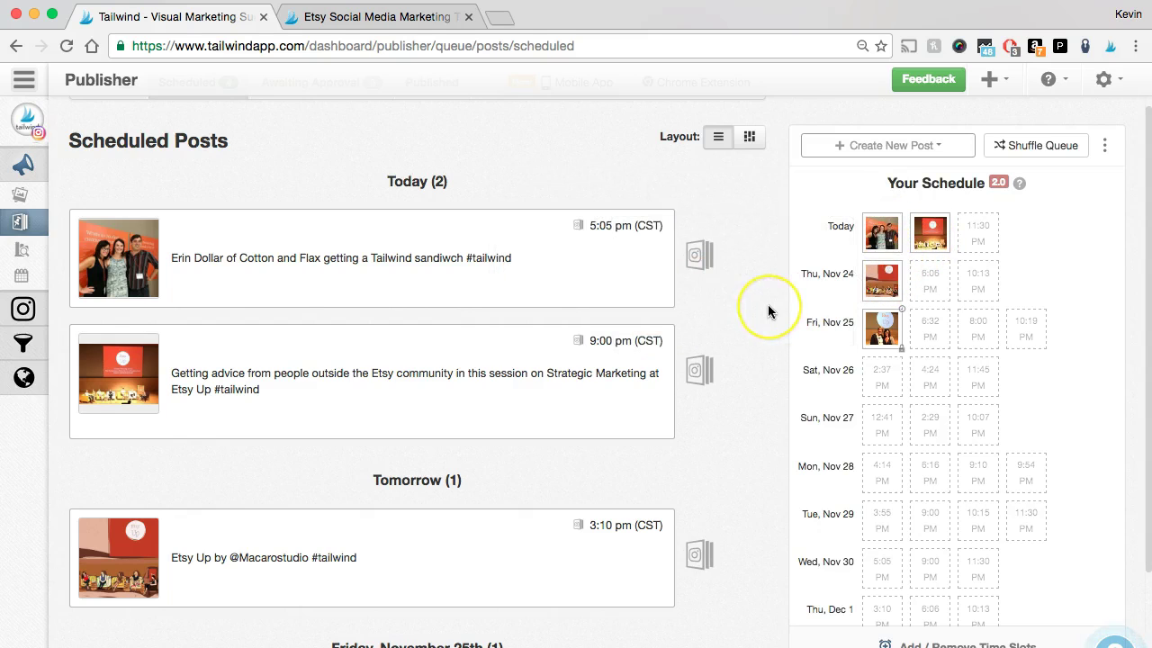
drag(891, 279, 973, 226)
scroll(837, 284, down, 3)
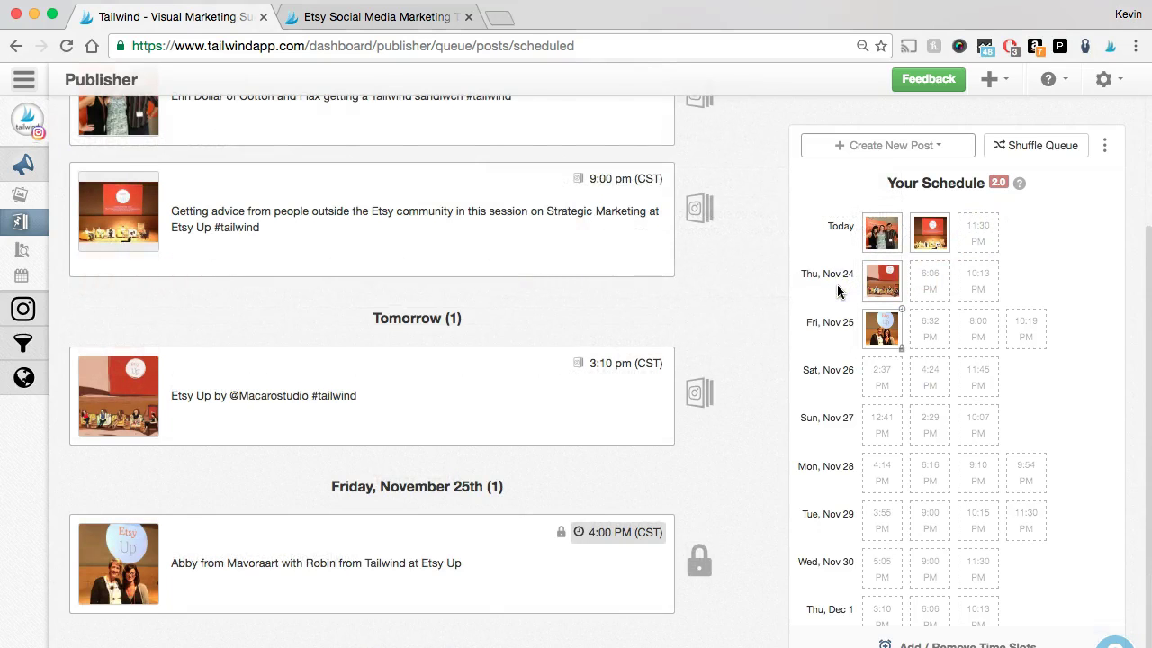
mouse_move(872, 332)
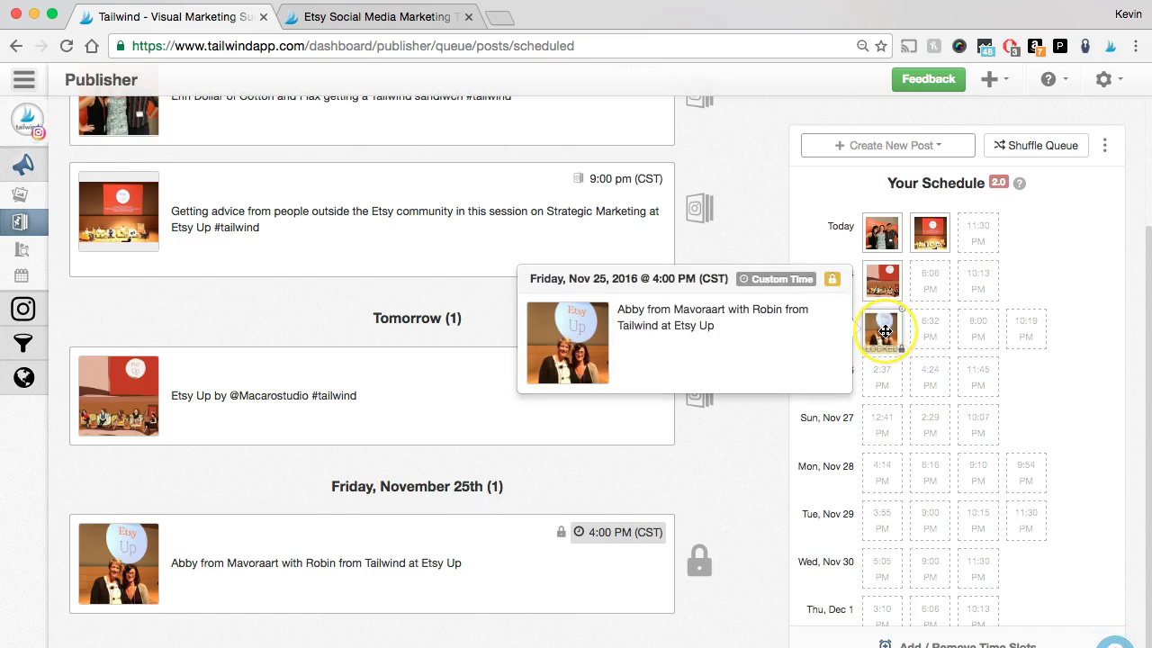
click(885, 332)
drag(885, 331, 897, 298)
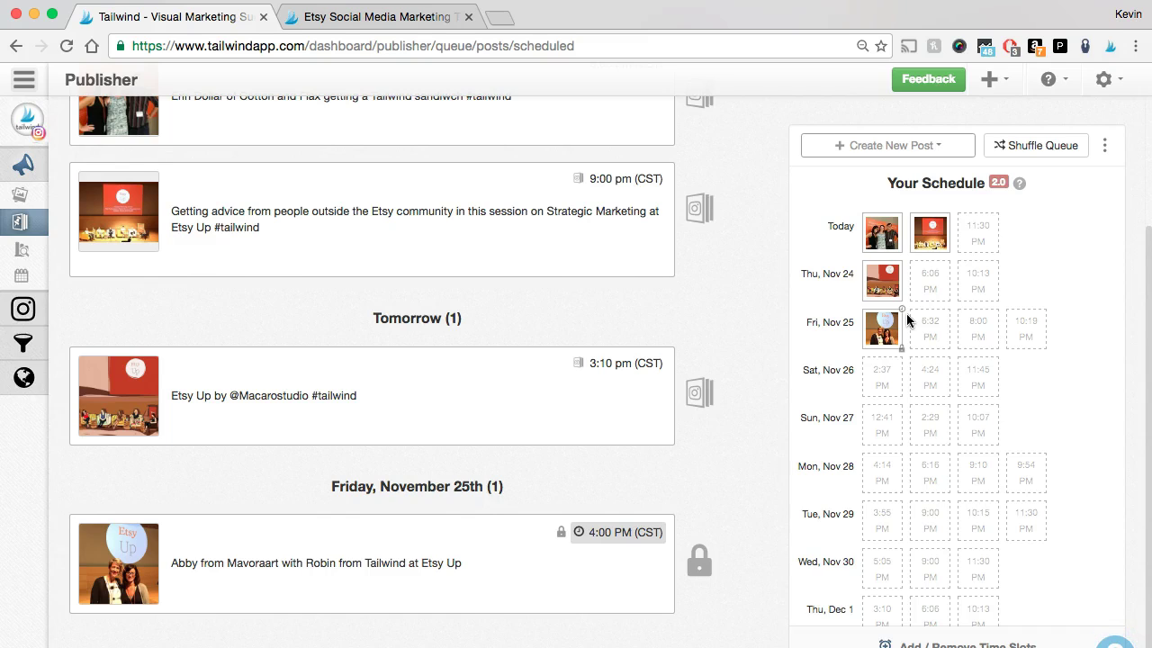
mouse_move(874, 352)
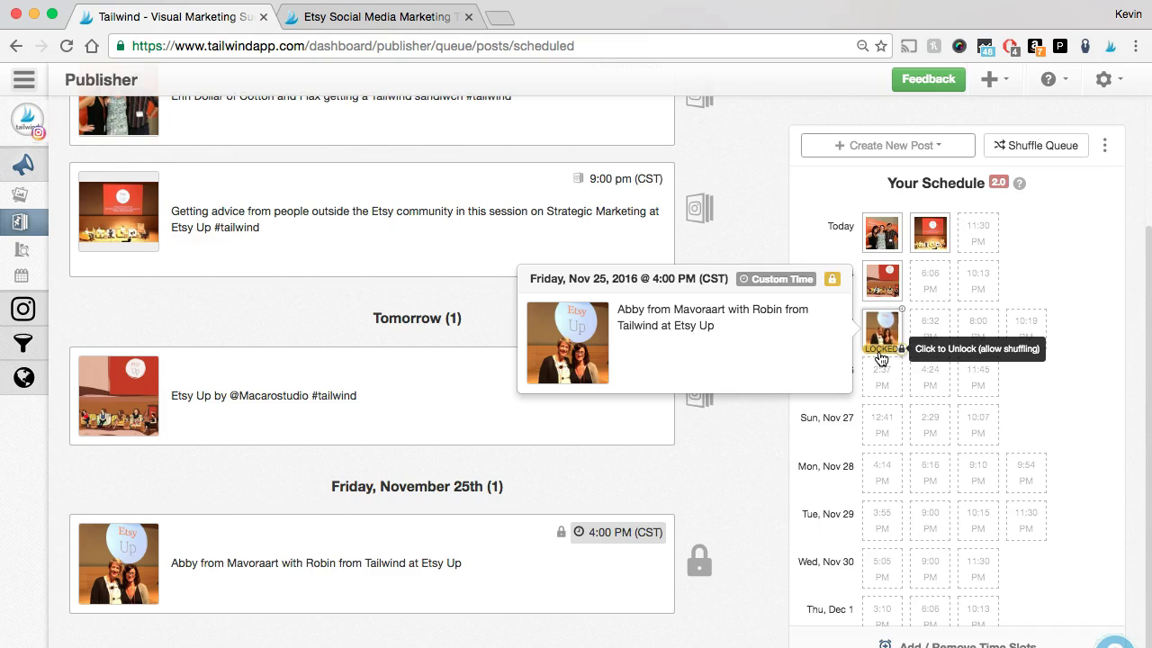
click(881, 356)
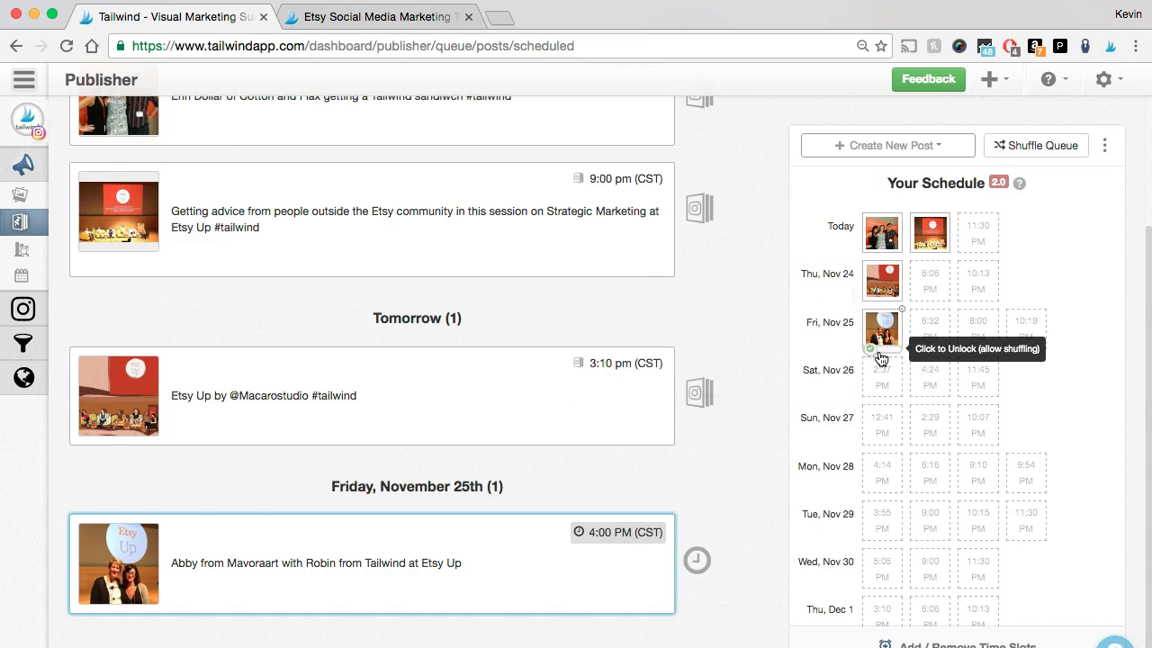
click(881, 357)
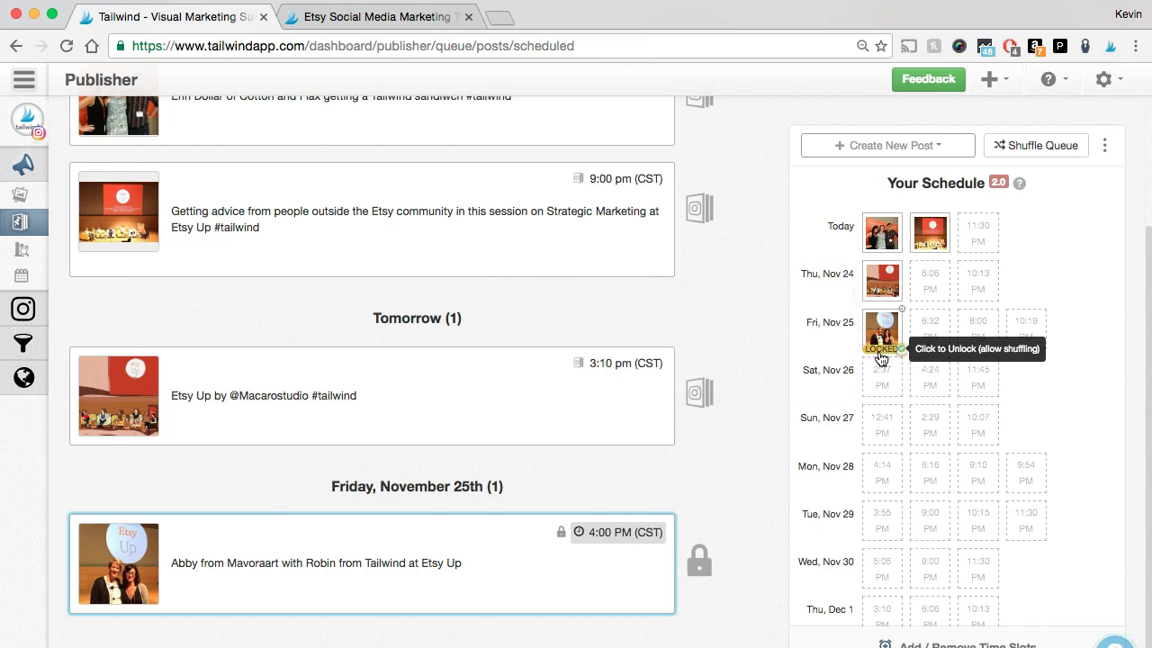
click(881, 306)
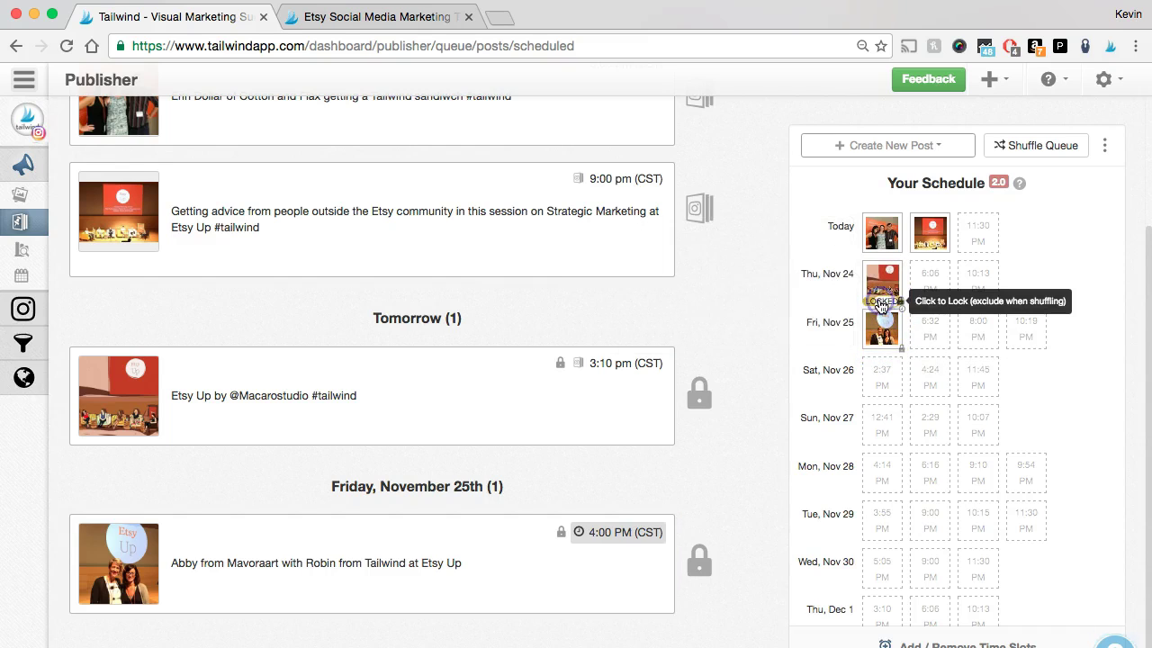
click(881, 308)
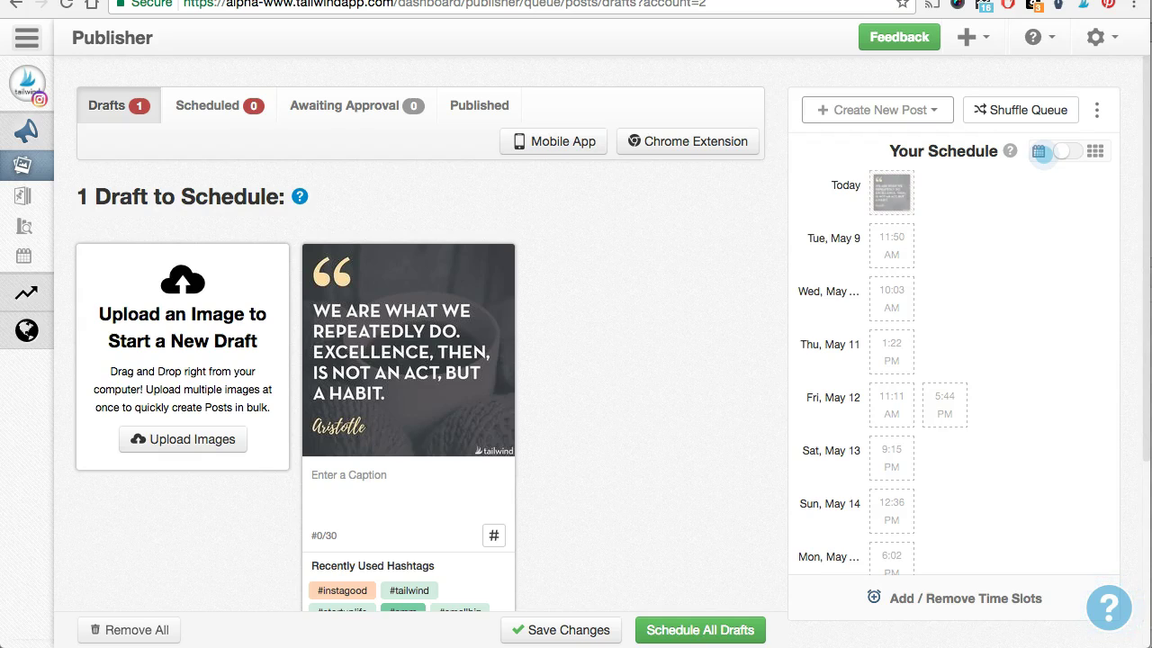
Step: Scroll down to the Aristotle quote image in the Instagram Drafts tab
scroll(577, 118, down, 3)
Step: Caption the Aristotle draft with the pasted quote, a blank line, then '#quotes #business'
click(392, 330)
scroll(392, 331, up, 1)
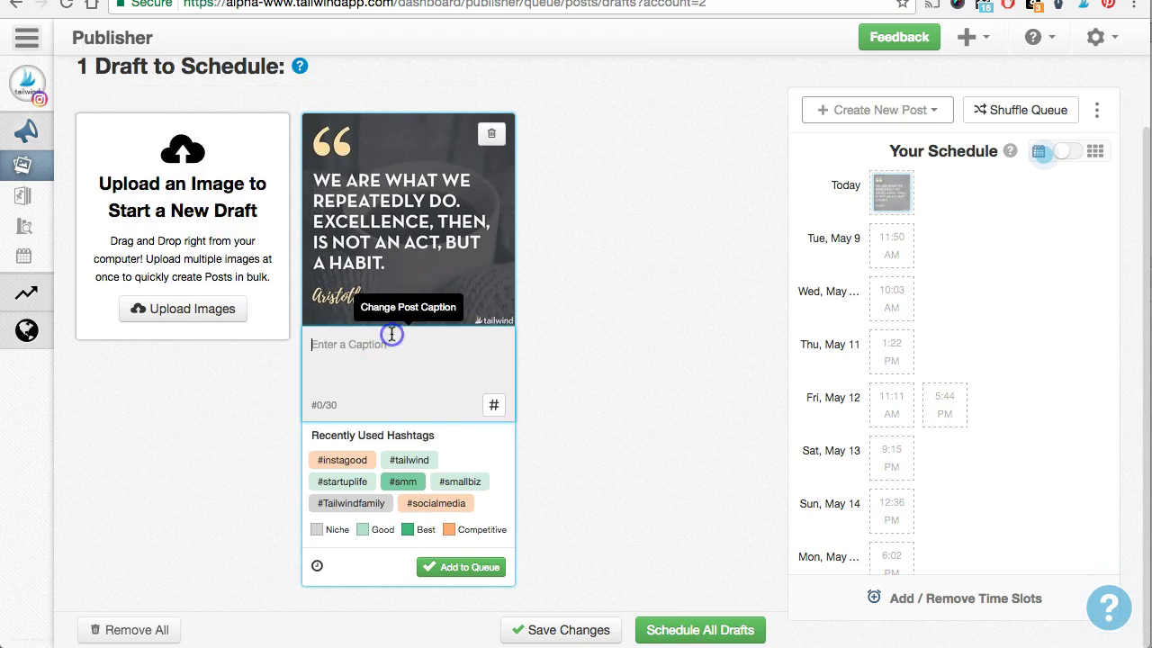
text("We are what we repeatedly do. Excellence, then, is not an act, but a habit." - Aristotle)
key(Return)
key(Return)
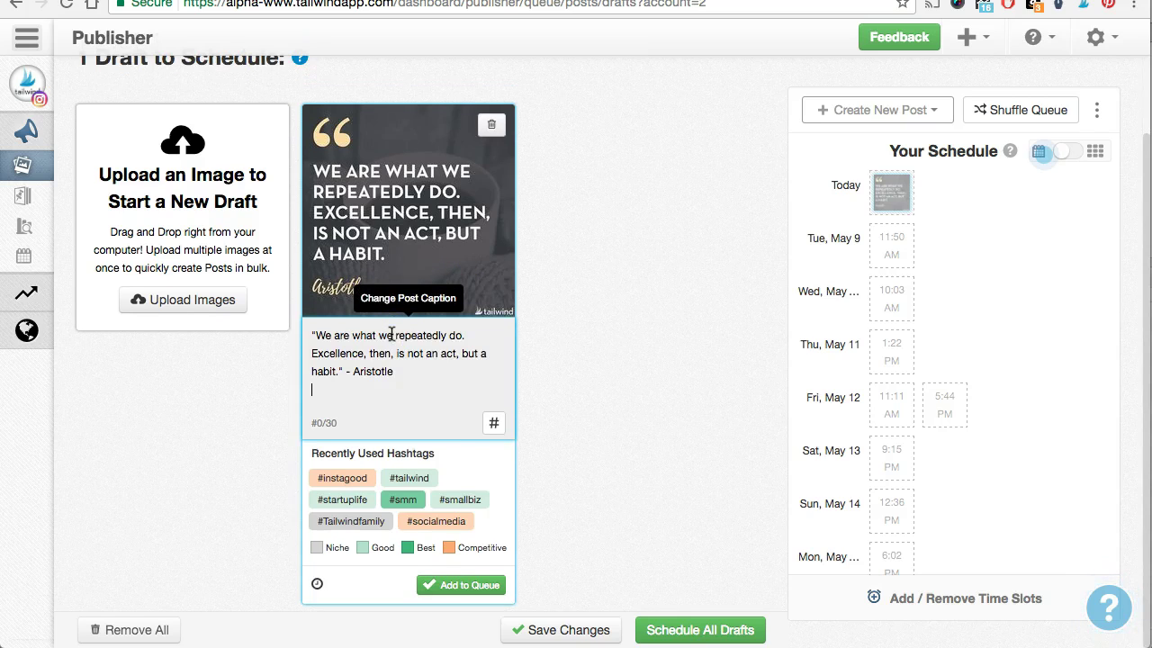
text(#quotes #busine)
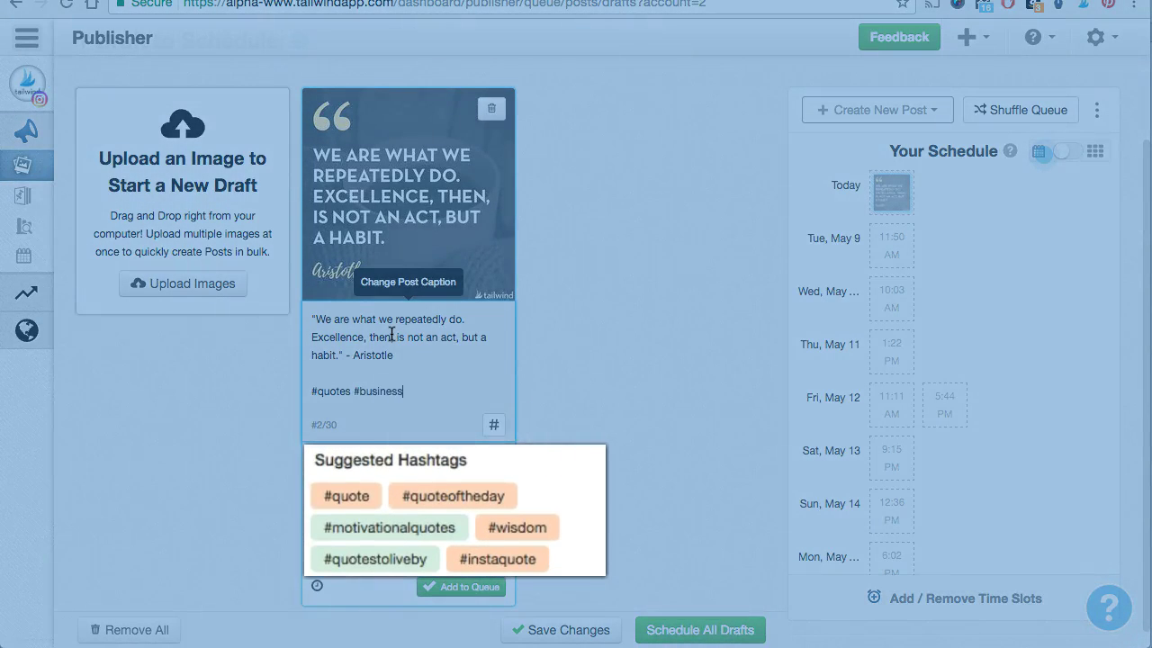
text(ss)
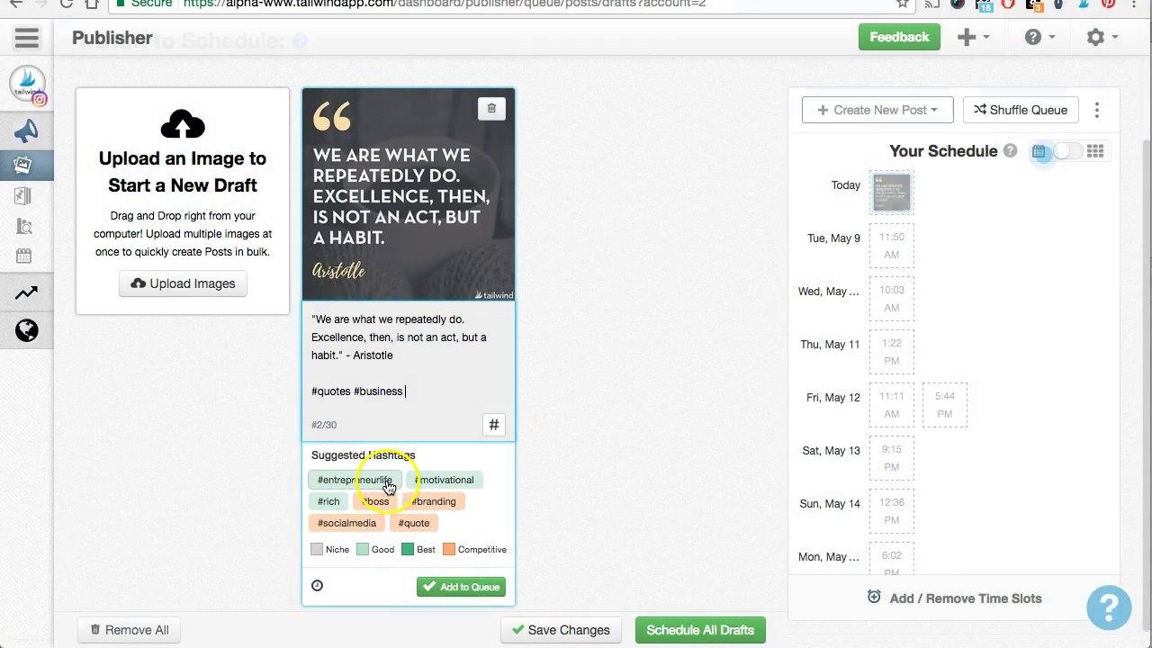
Step: Append suggested hashtags #entrepreneurlife, #entrepreneurship, #entrepreneurs, #businessowner, #motivational, #startups, #startuplife, #onlinebusiness
click(389, 486)
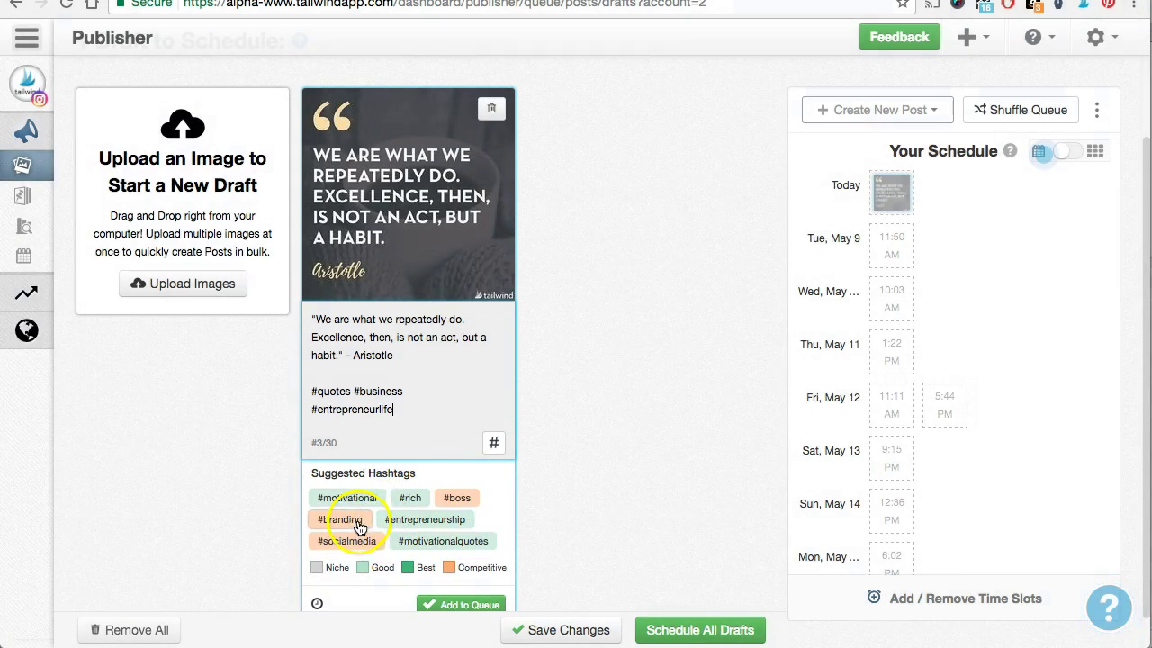
click(396, 520)
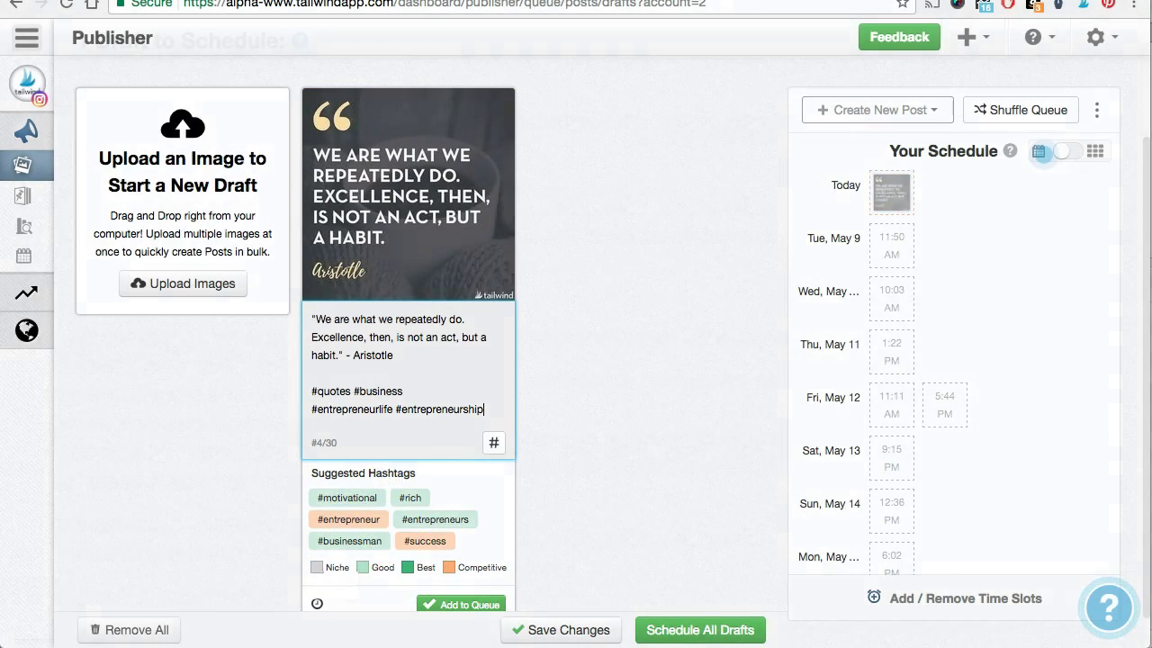
click(435, 519)
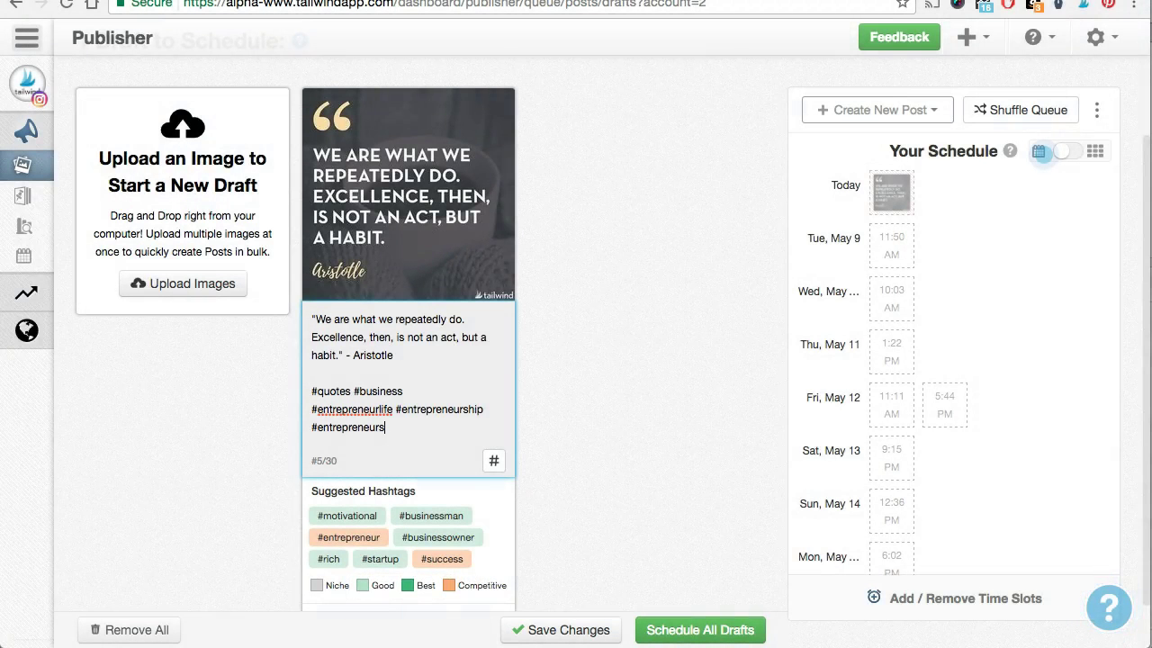
click(411, 539)
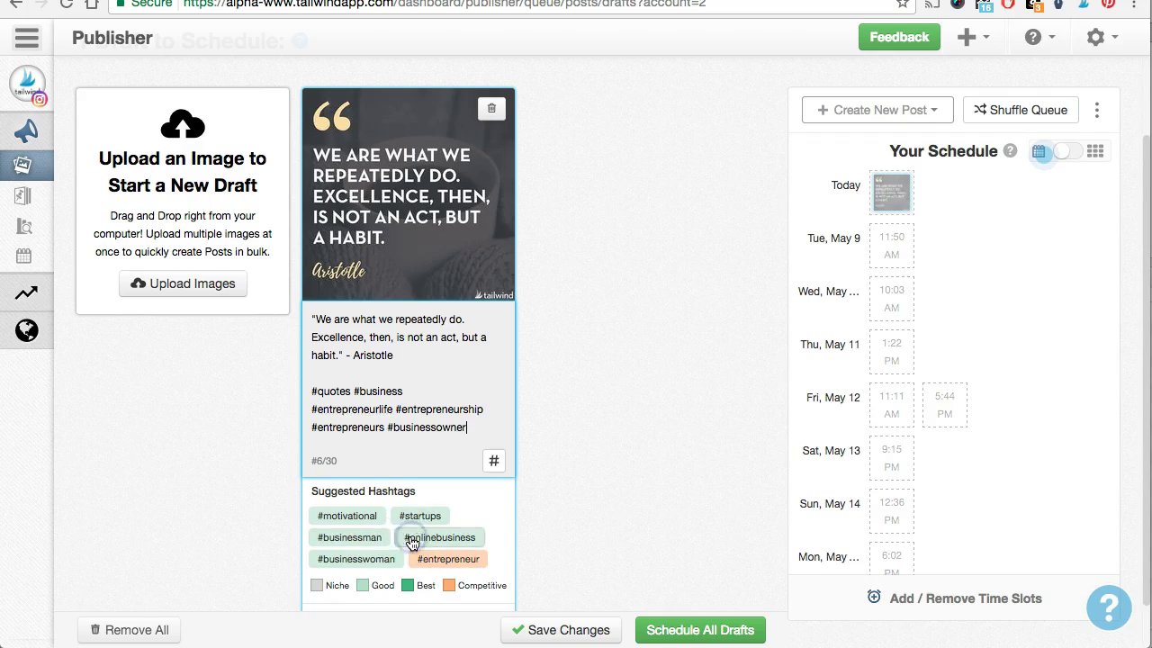
click(374, 514)
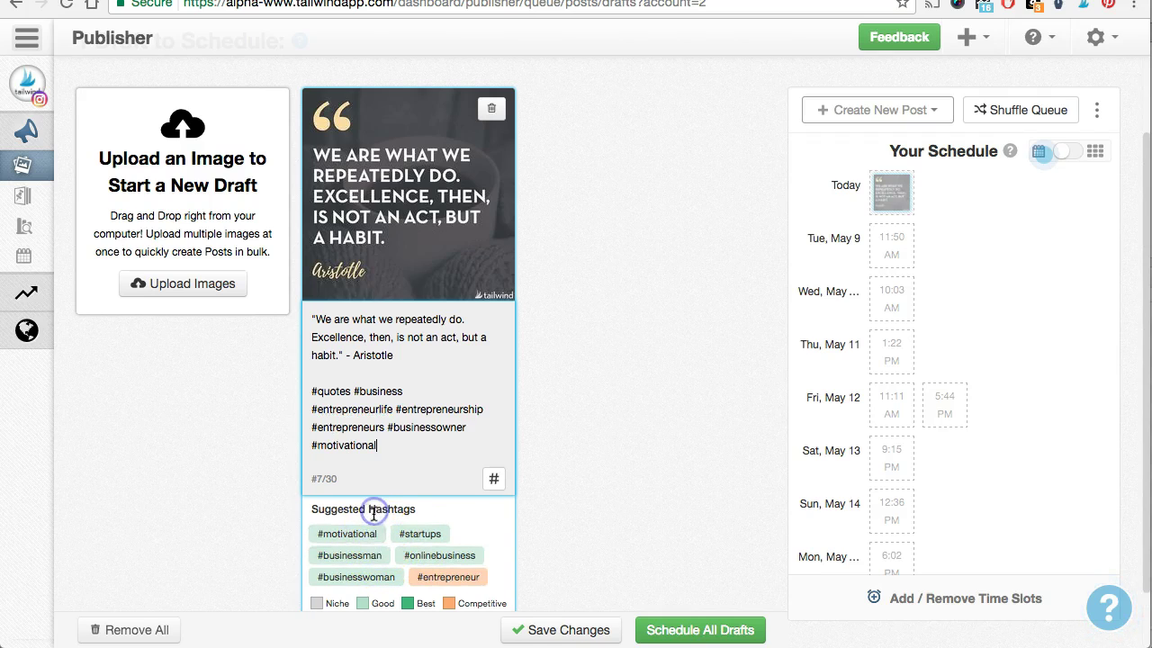
click(421, 534)
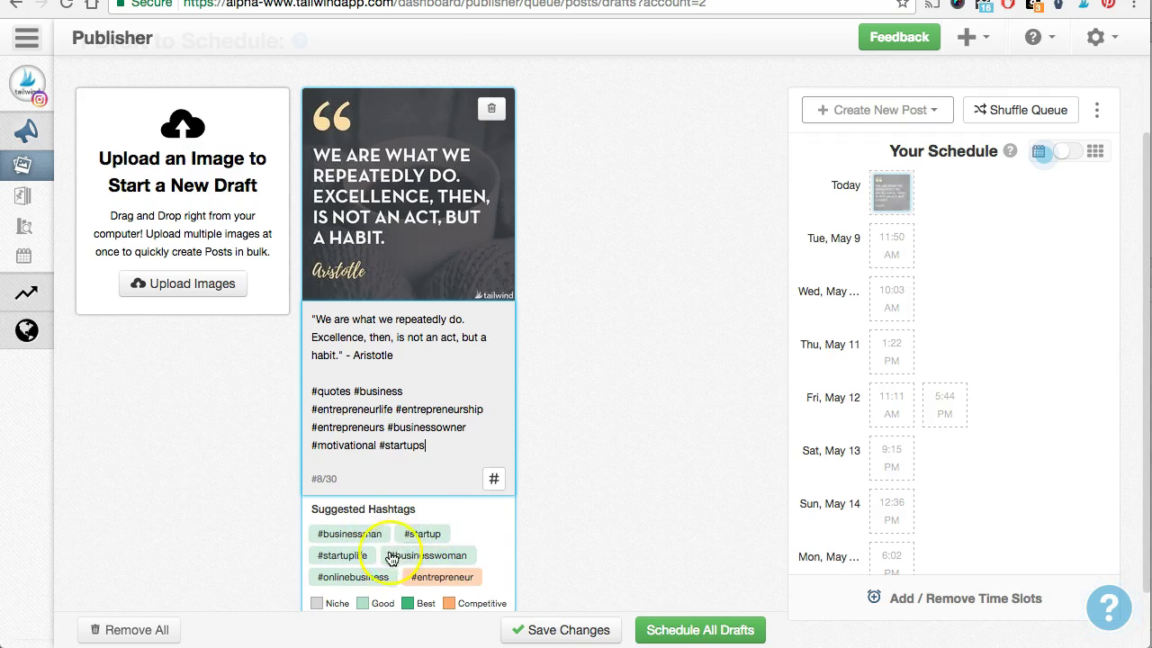
click(368, 564)
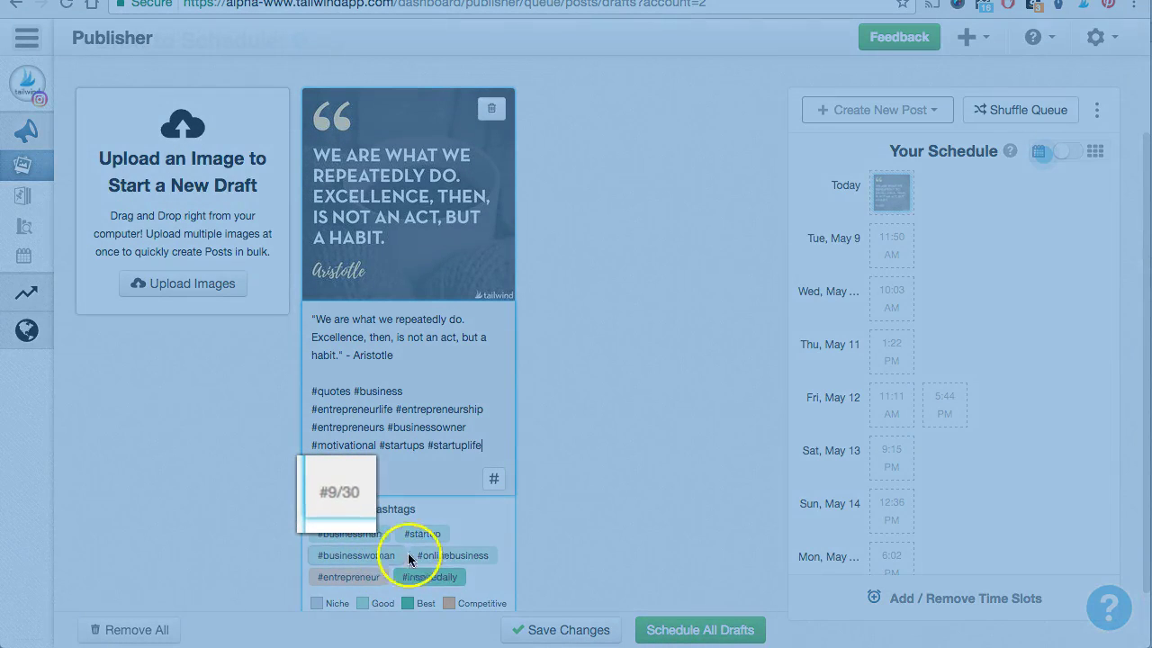
click(450, 558)
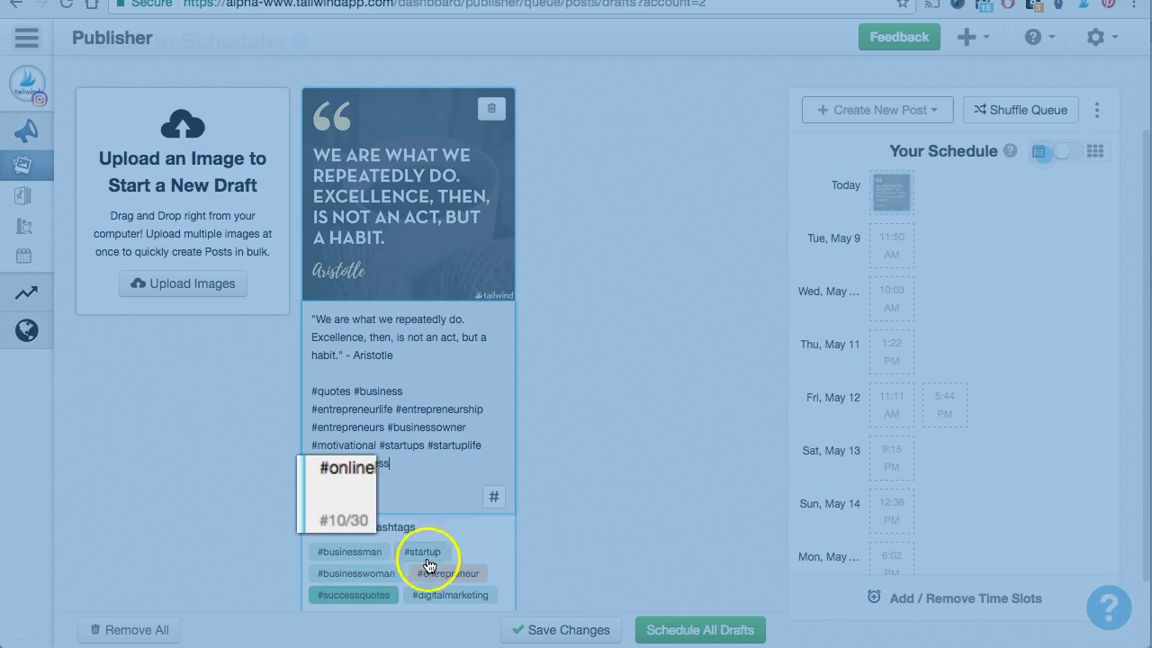
Step: Add #successquotes, #entrepreneurlifestyle, #onlinemarketing and #successful, reaching 14 of 30 hashtags
scroll(412, 566, down, 1)
click(382, 567)
click(405, 568)
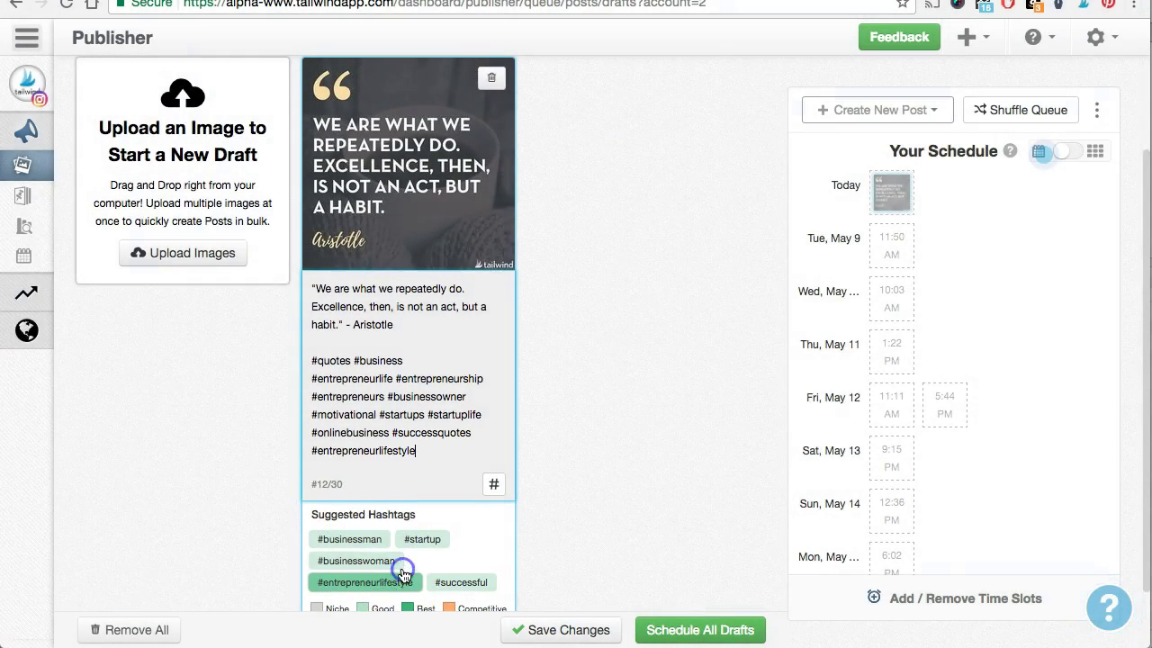
click(433, 587)
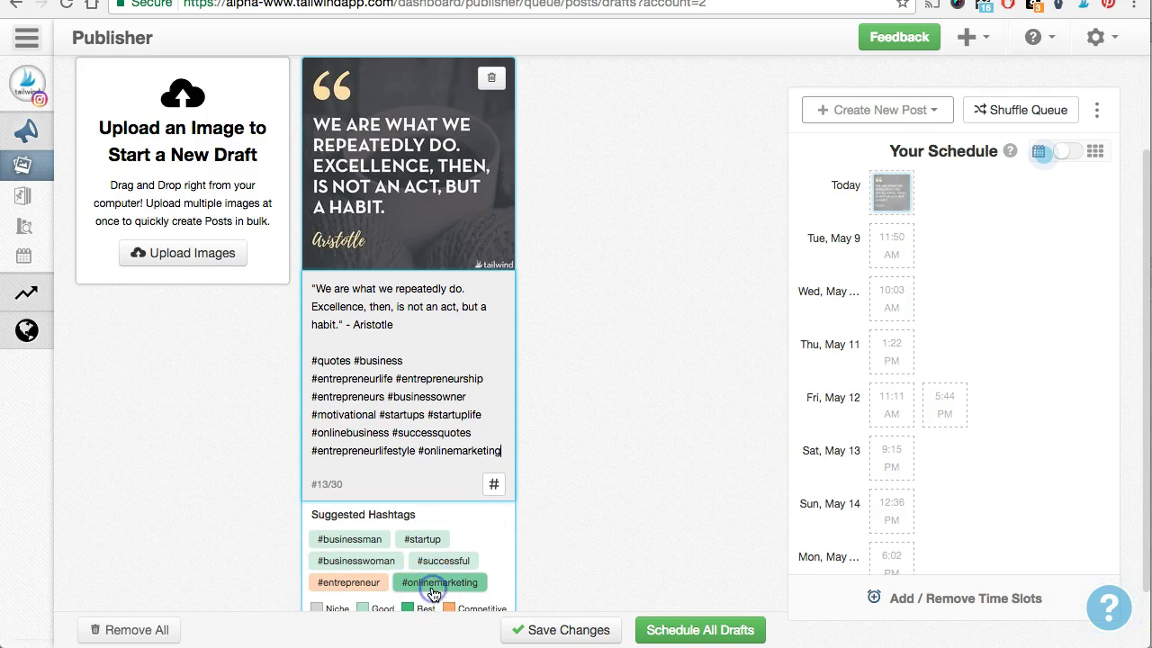
click(365, 592)
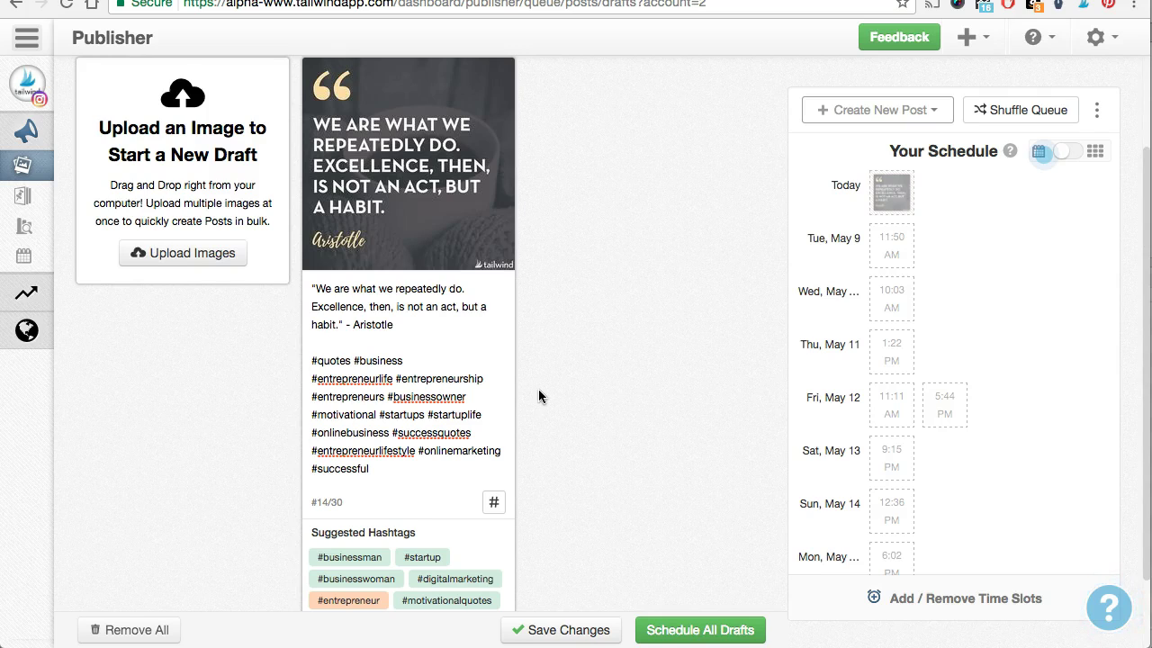
Step: Start a new hashtag list from the caption, deleting the quote so only hashtags remain
scroll(539, 393, down, 2)
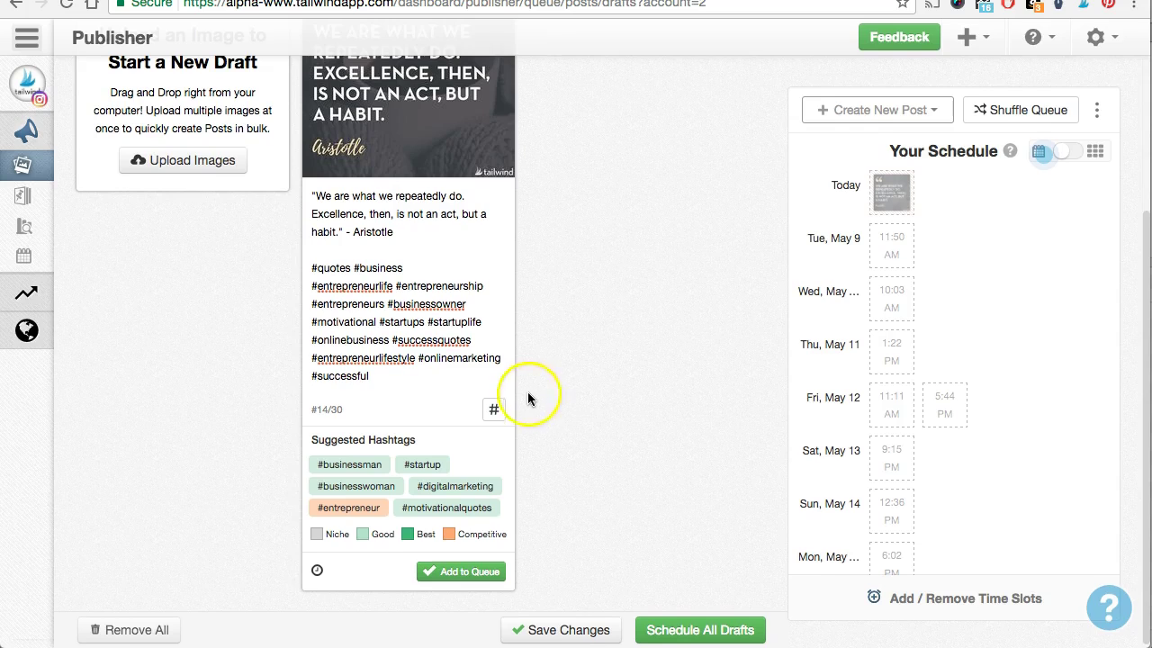
click(497, 417)
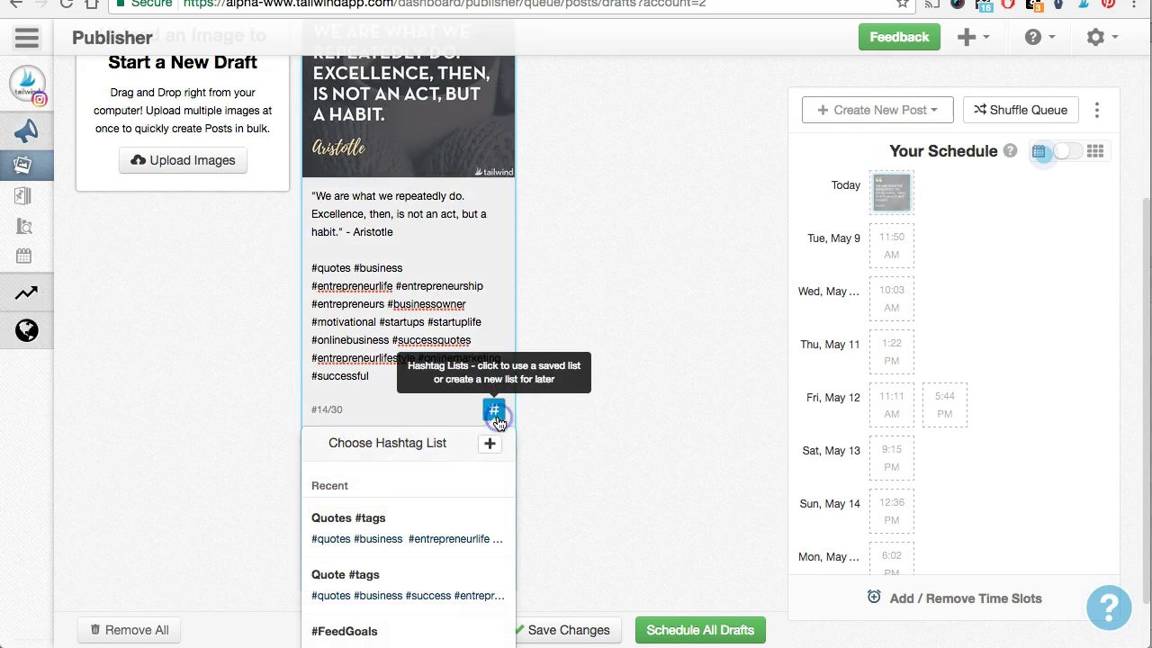
click(494, 446)
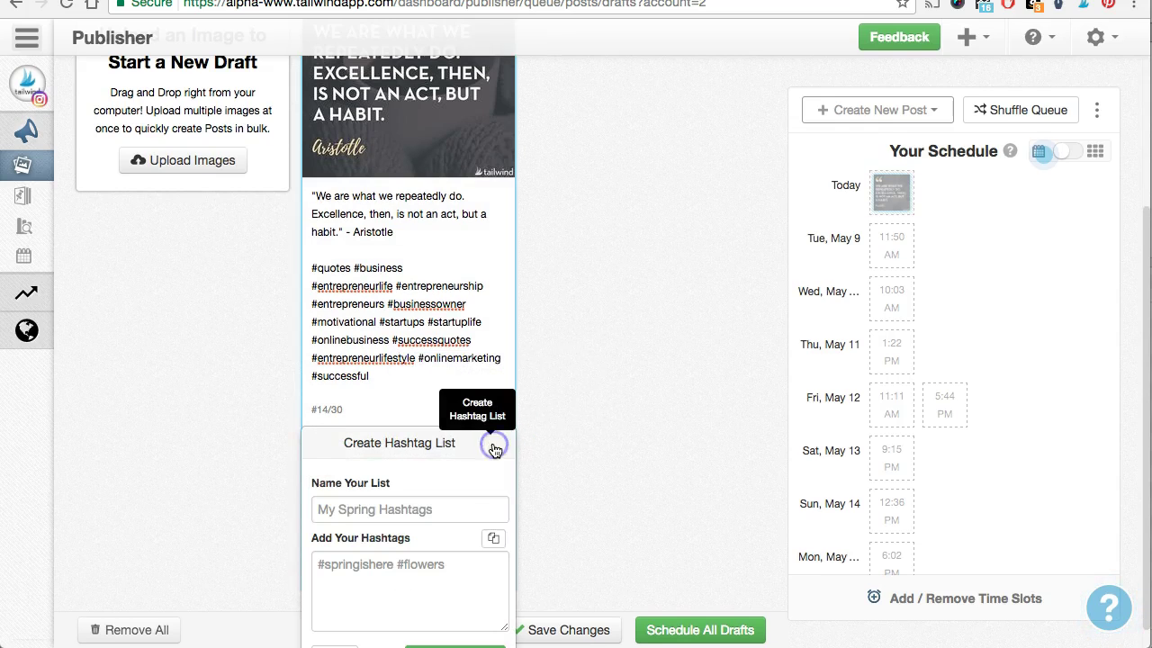
click(494, 541)
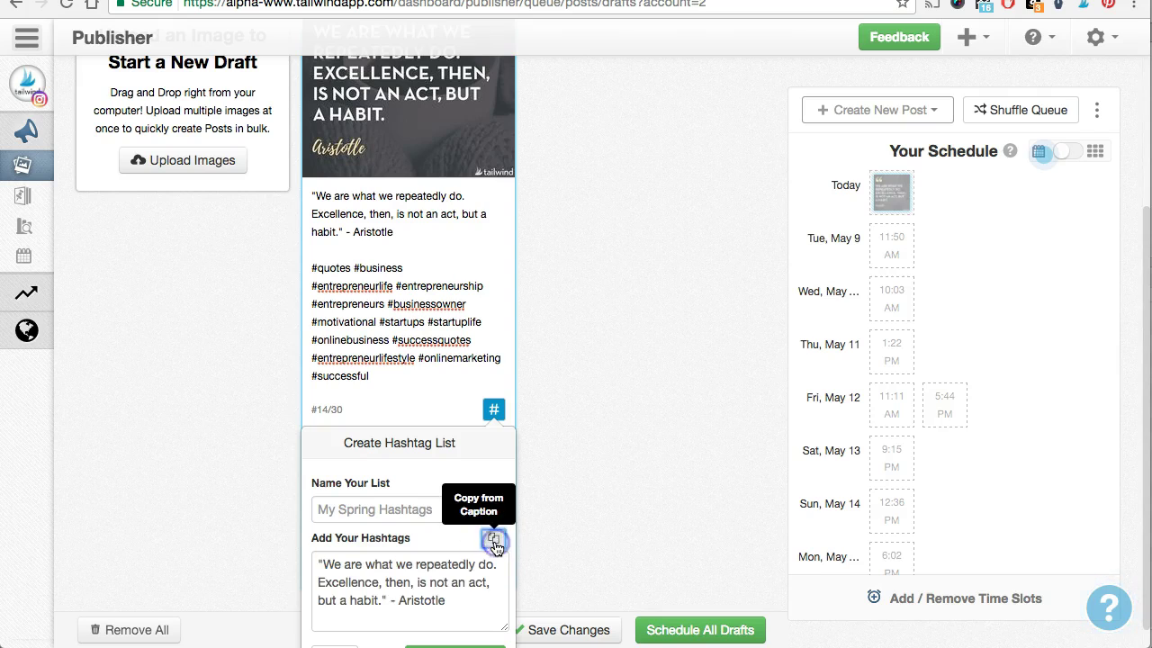
drag(311, 601, 297, 542)
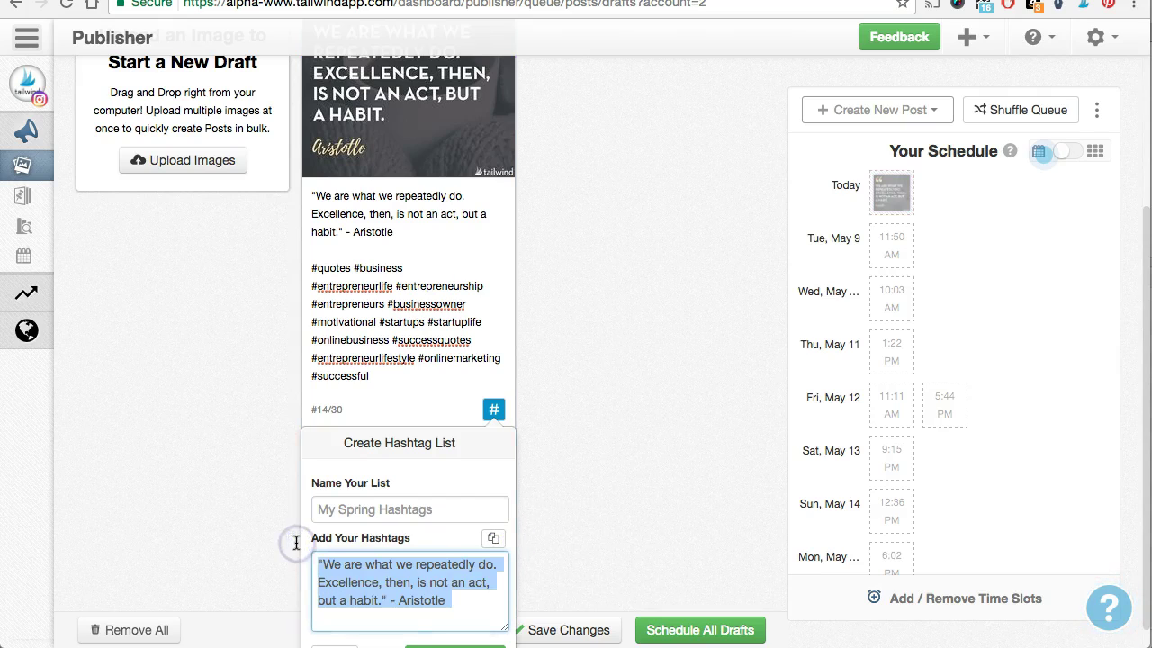
key(BackSpace)
Step: Name the new list 'Success hashtags' and save it
click(380, 511)
text(Success hashtags)
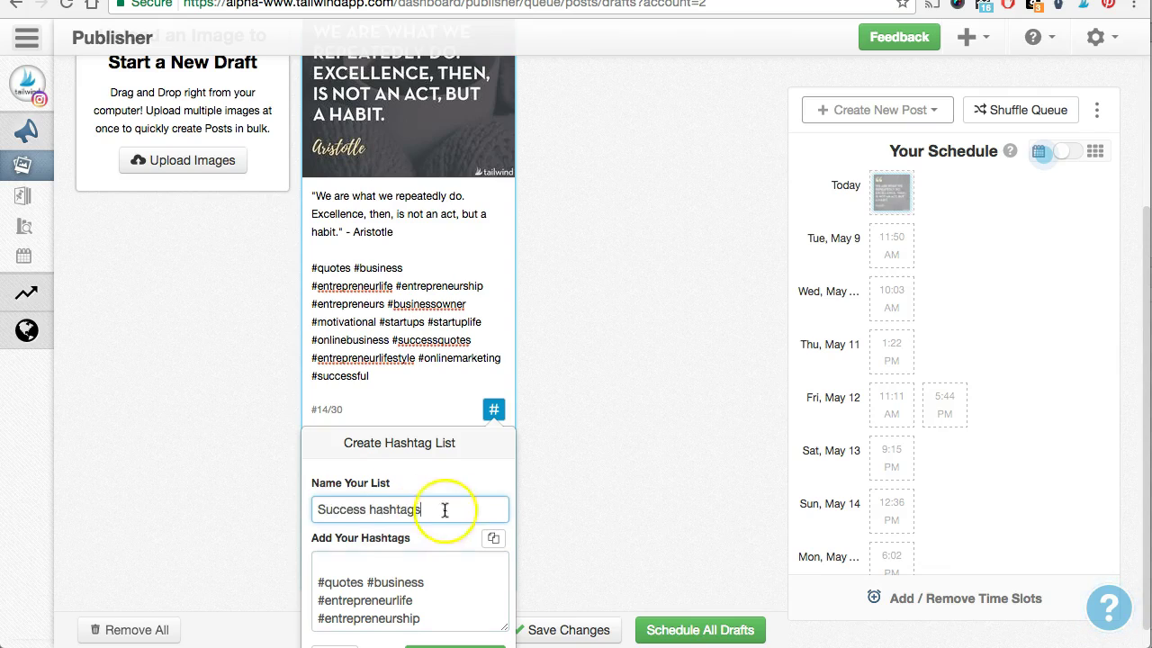
scroll(463, 502, down, 1)
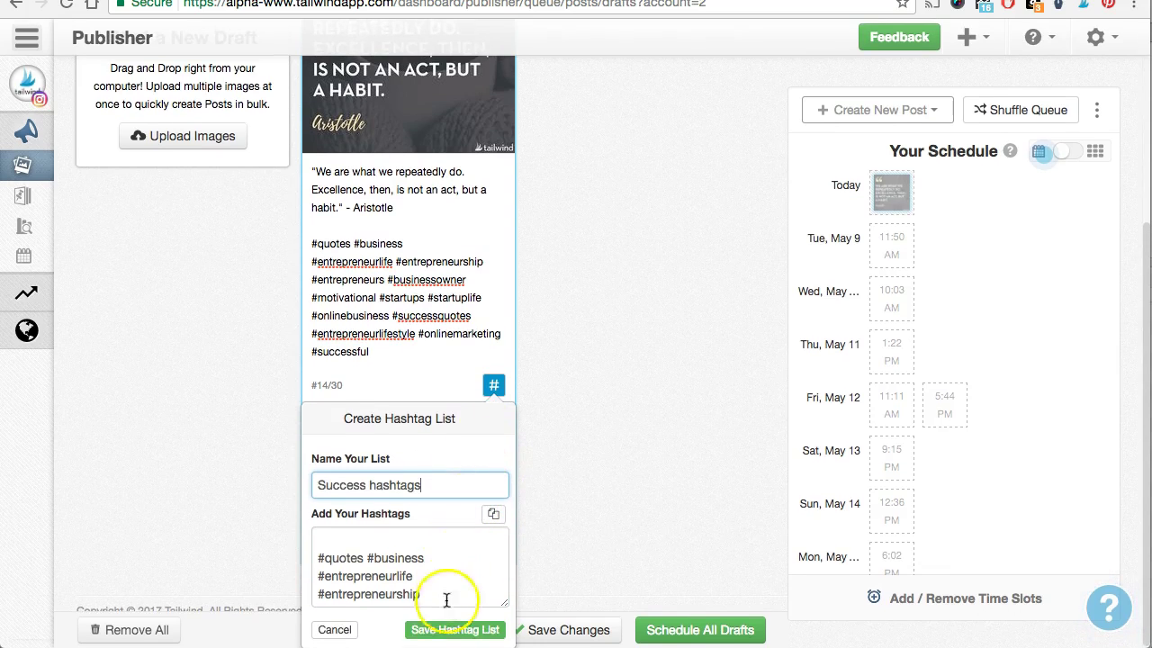
click(444, 628)
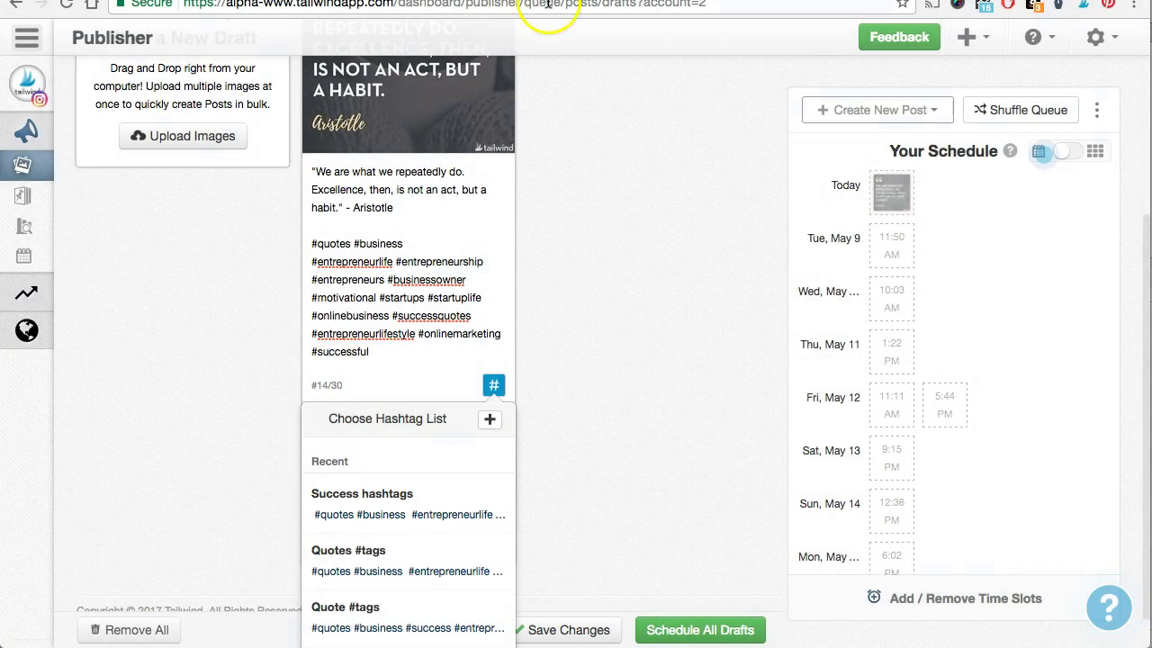
Step: Close the saved hashtag lists and queue the Aristotle quote post for today at 6:02 PM
click(575, 132)
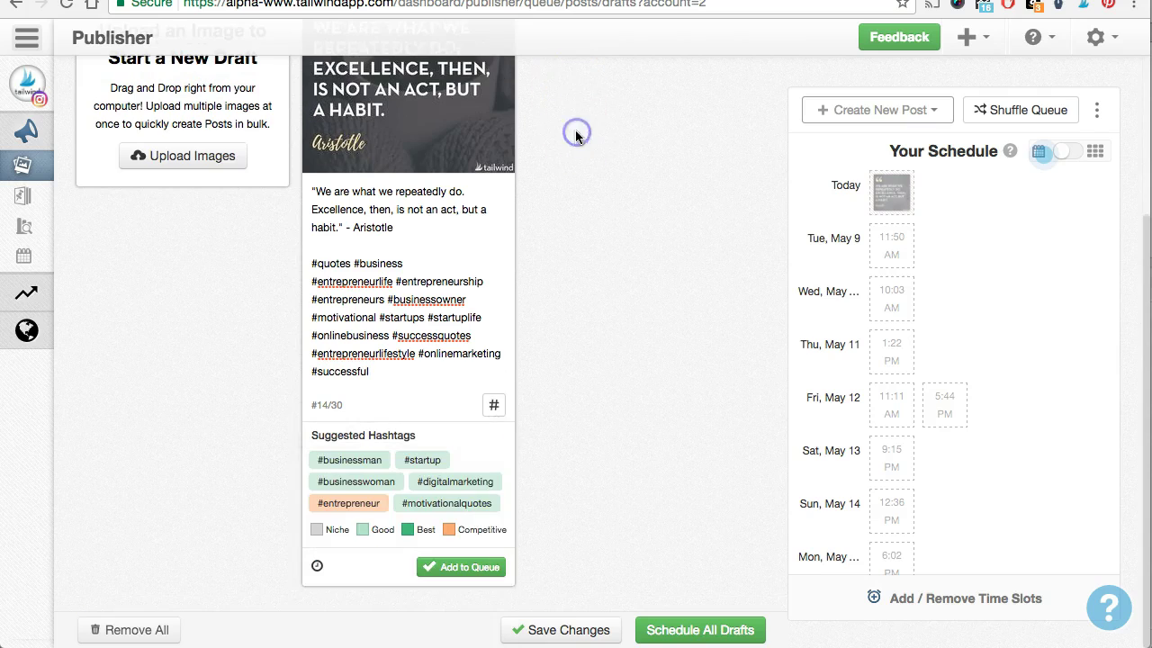
click(462, 567)
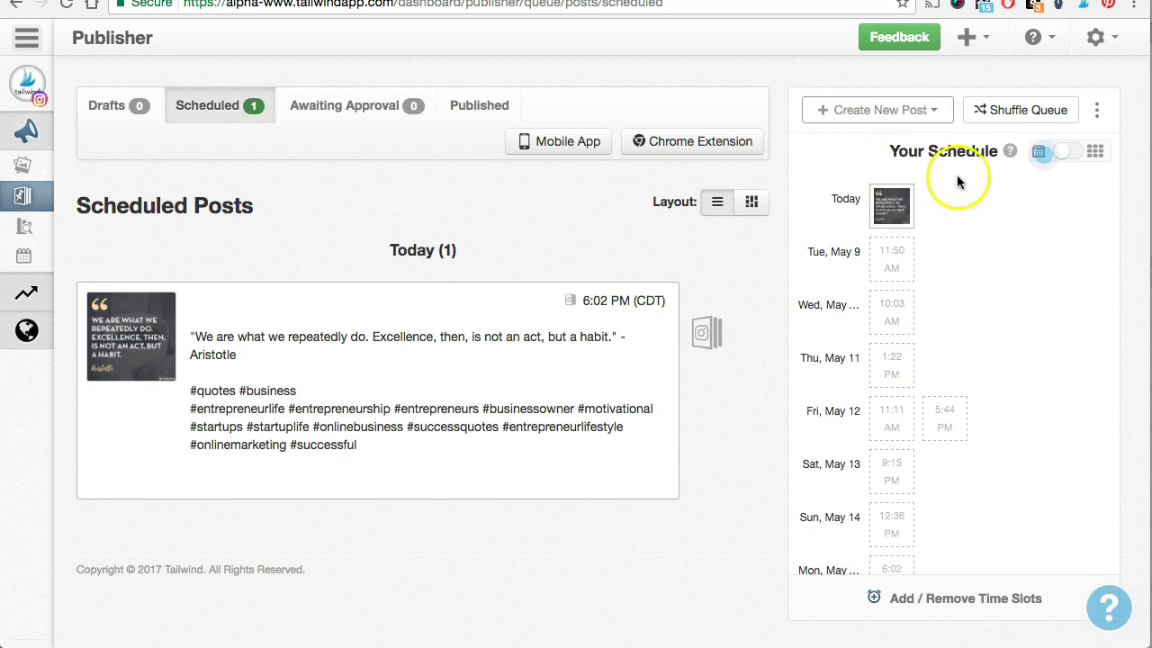
Step: Switch the schedule between 9-Grid Preview and calendar view, ending on the 9-grid preview
click(1063, 157)
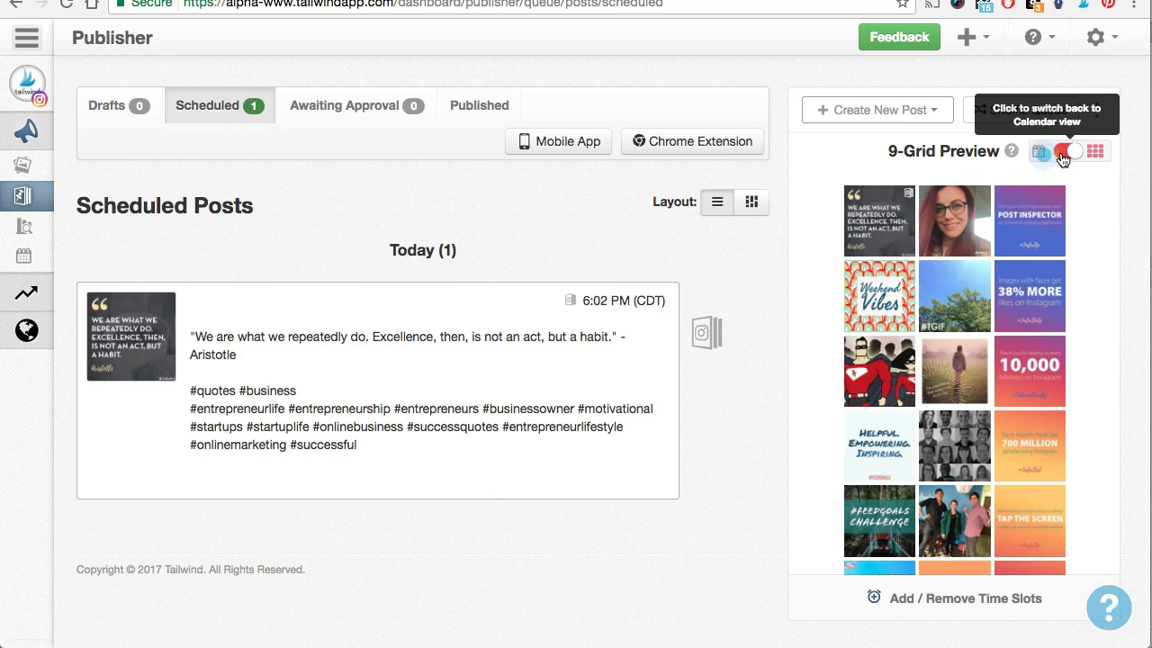
click(1068, 155)
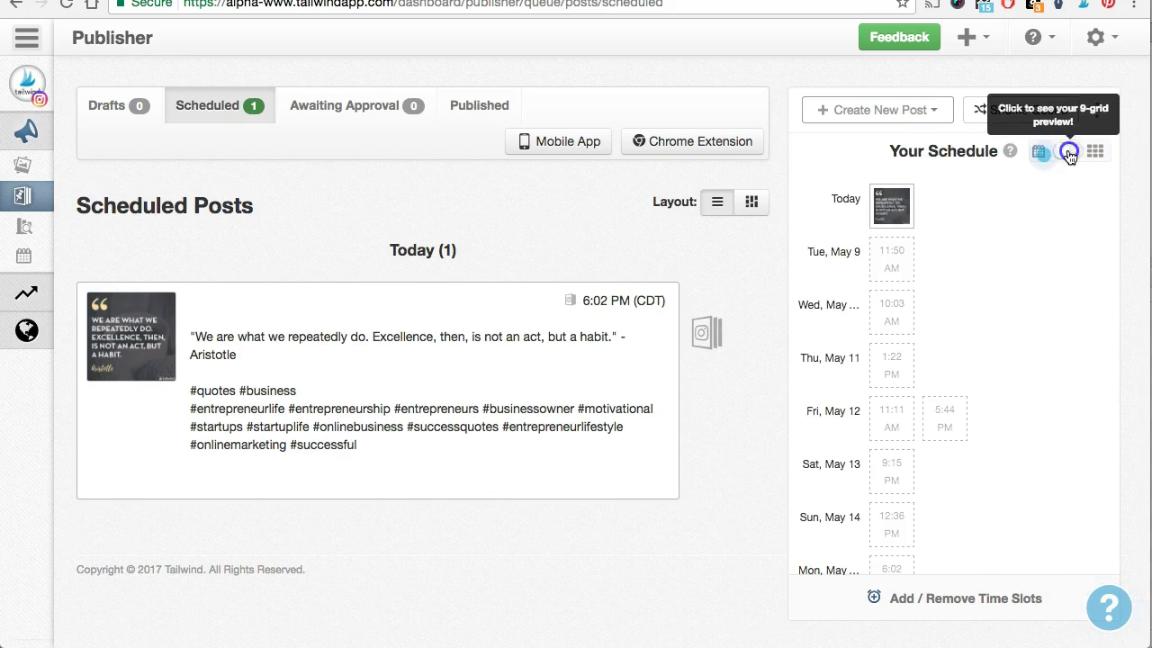
click(1068, 155)
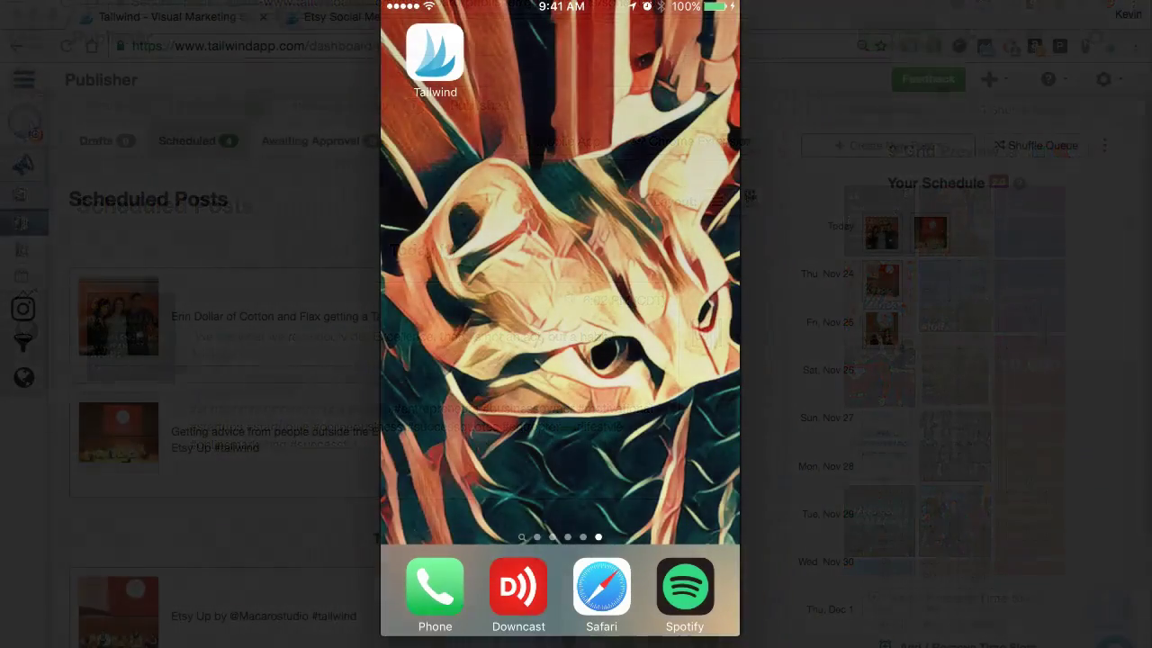
Step: In the Tailwind phone app, start a new post using a photo from the Camera Roll
click(435, 52)
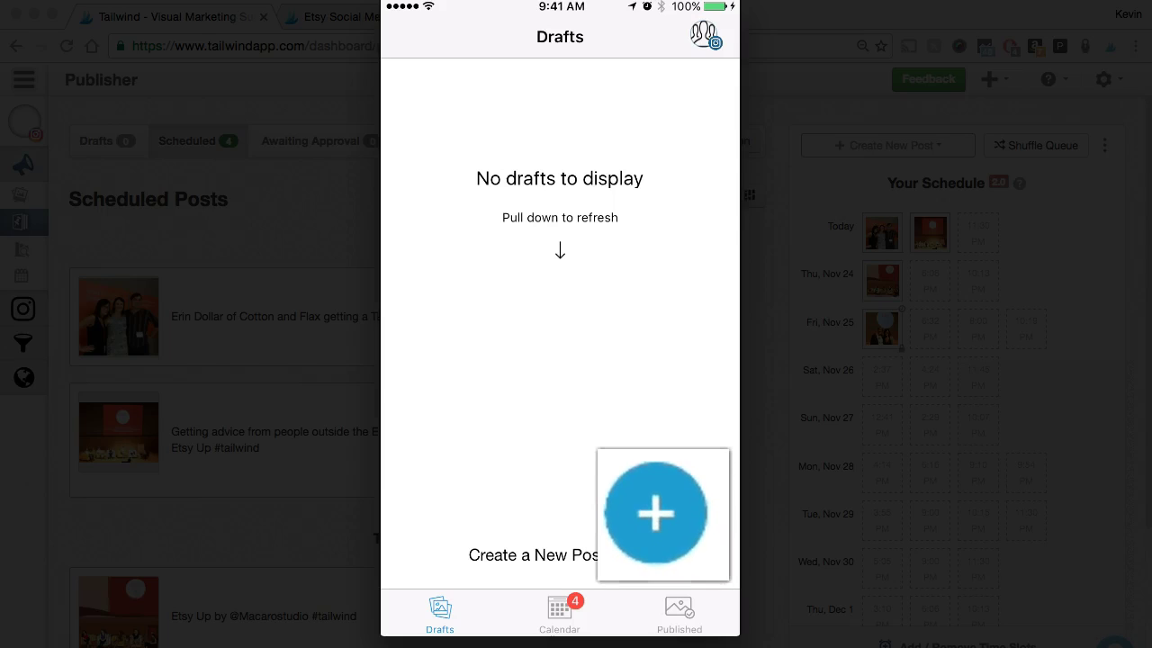
click(700, 554)
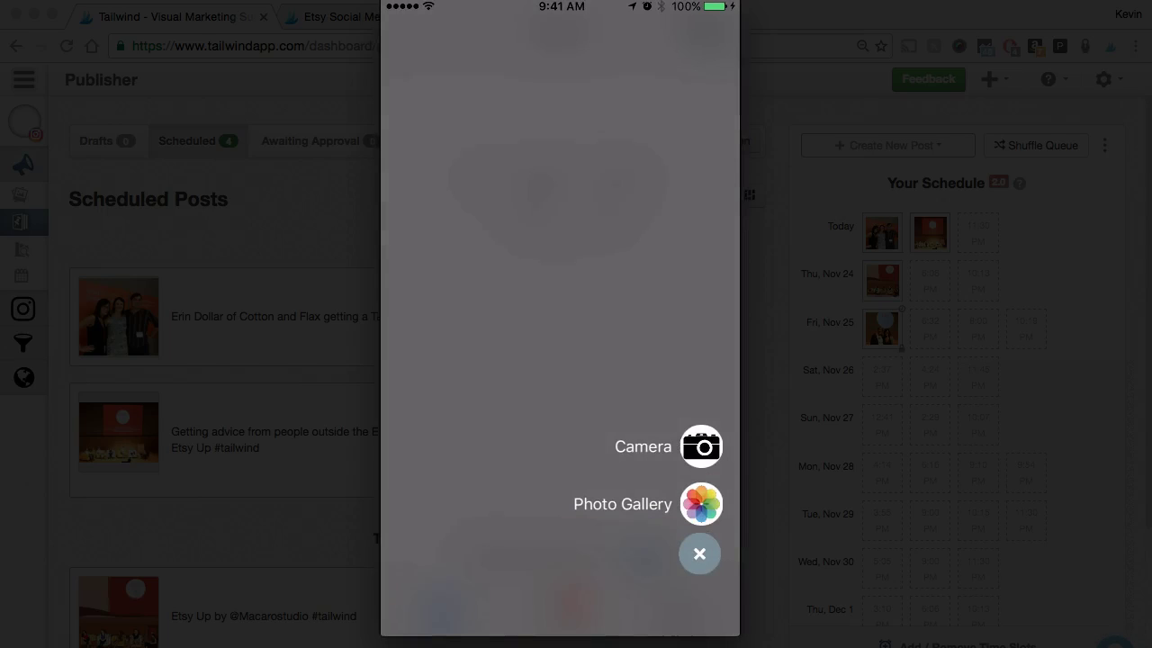
click(701, 504)
click(513, 189)
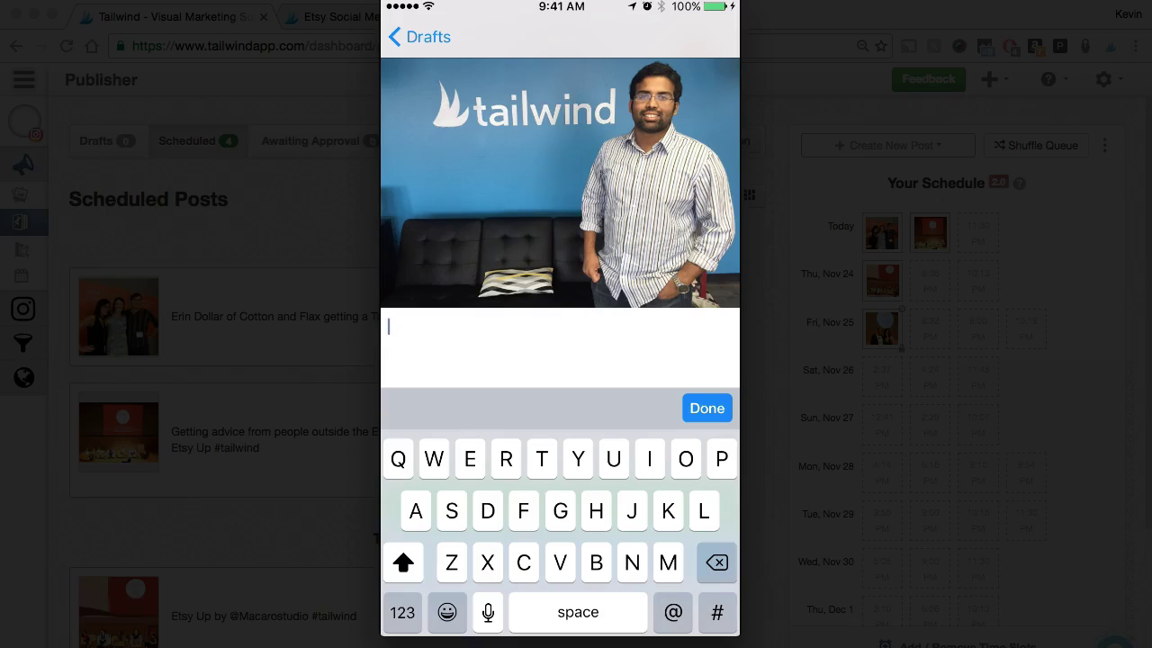
Step: Caption the photo 'The man who made this possible!' and add it to the queue
text(The man who made this possible!)
click(706, 408)
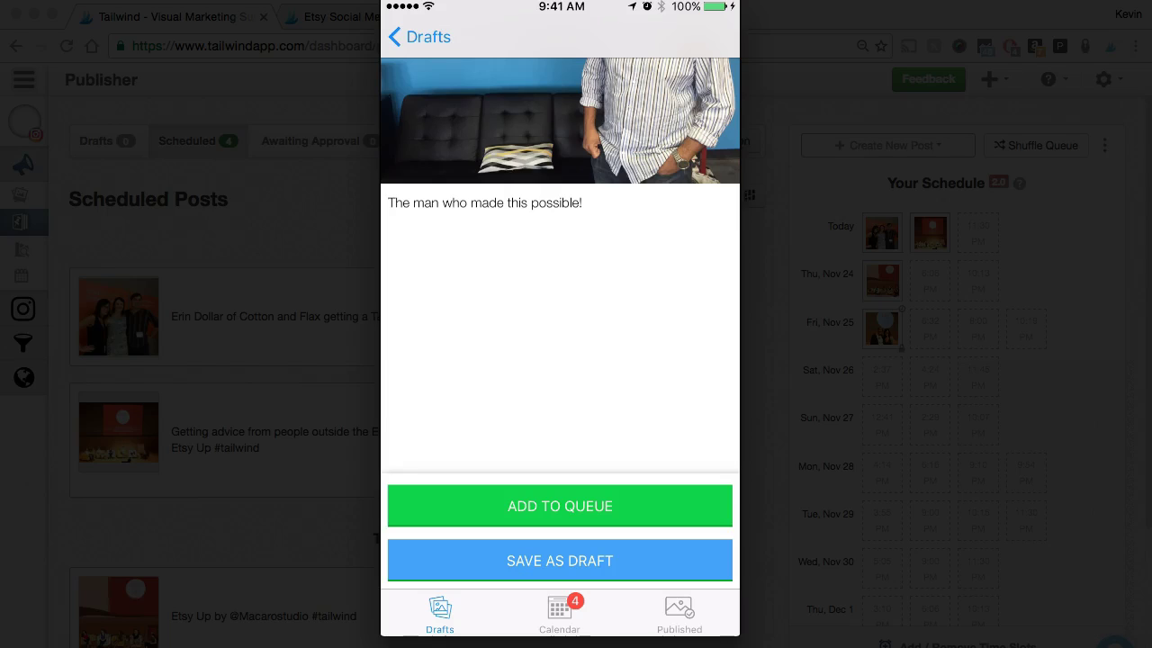
click(560, 506)
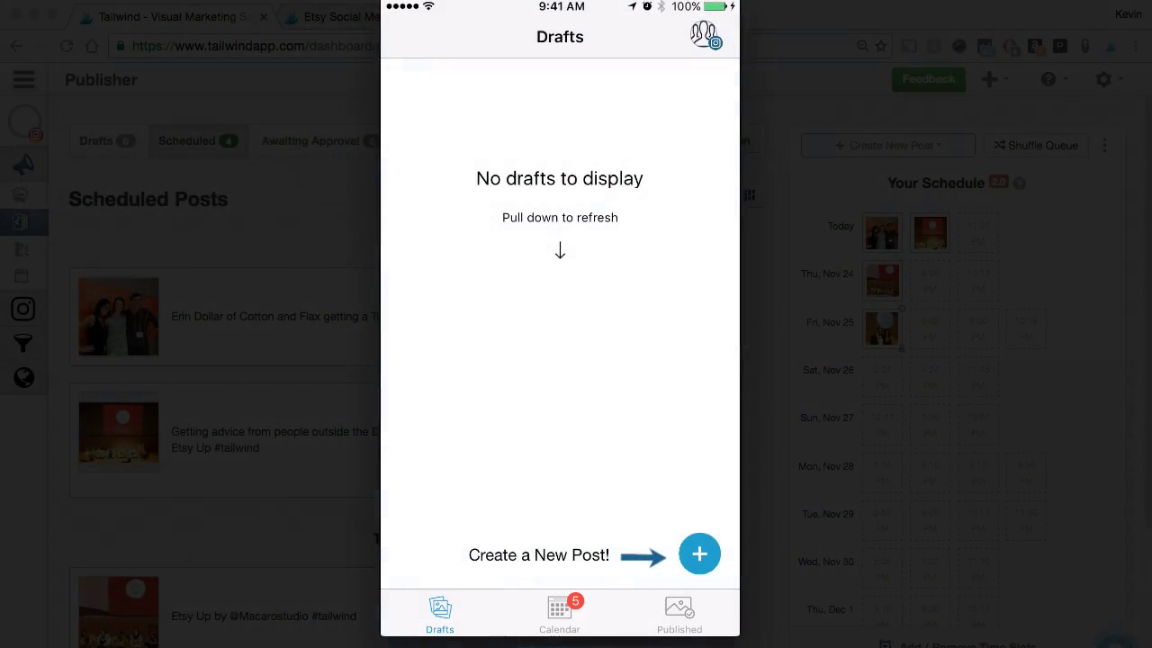
Step: Drag the Thu Nov 24 post from 3:10 PM to 6:06 PM, then view Published posts
click(559, 612)
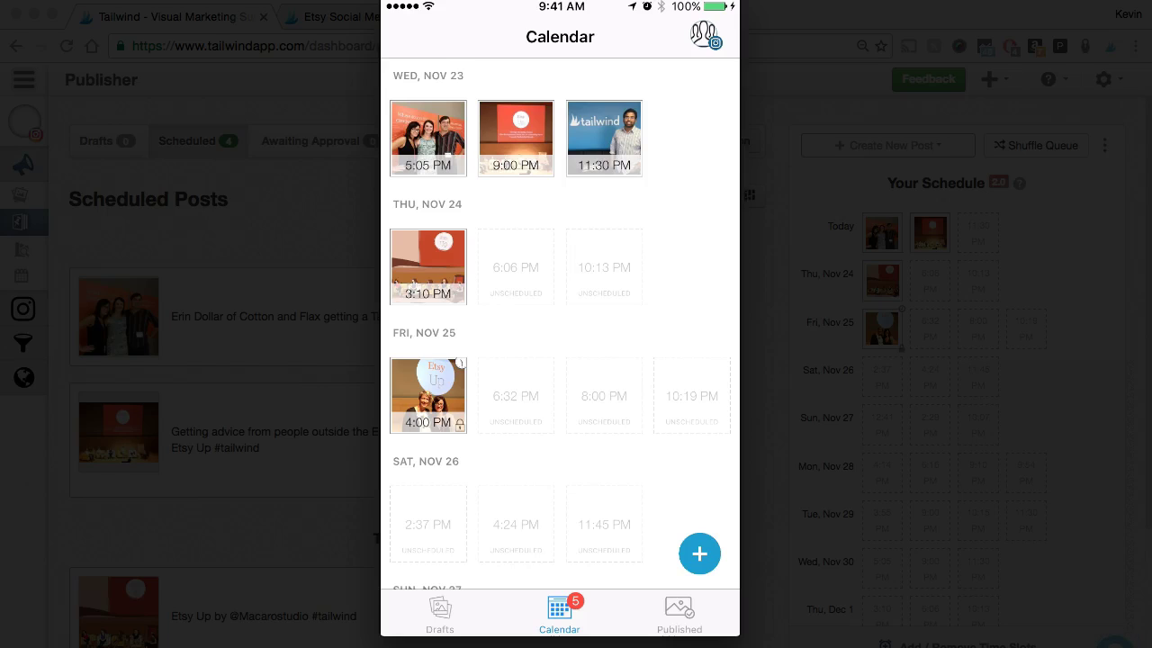
click(428, 267)
drag(428, 267, 516, 267)
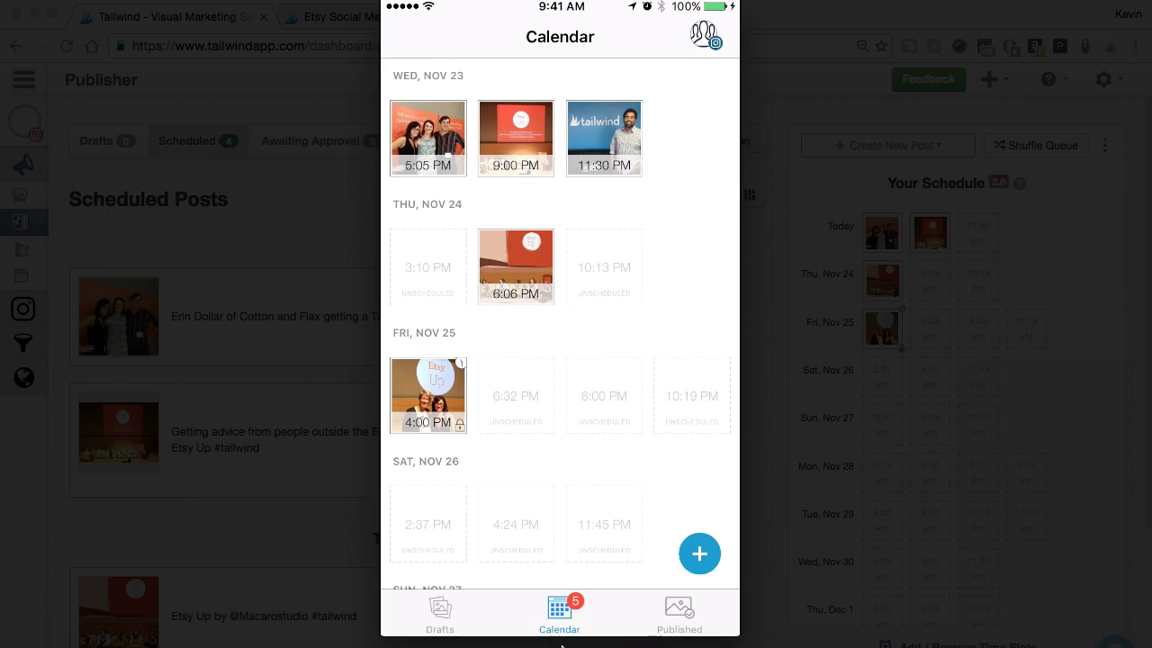
click(680, 617)
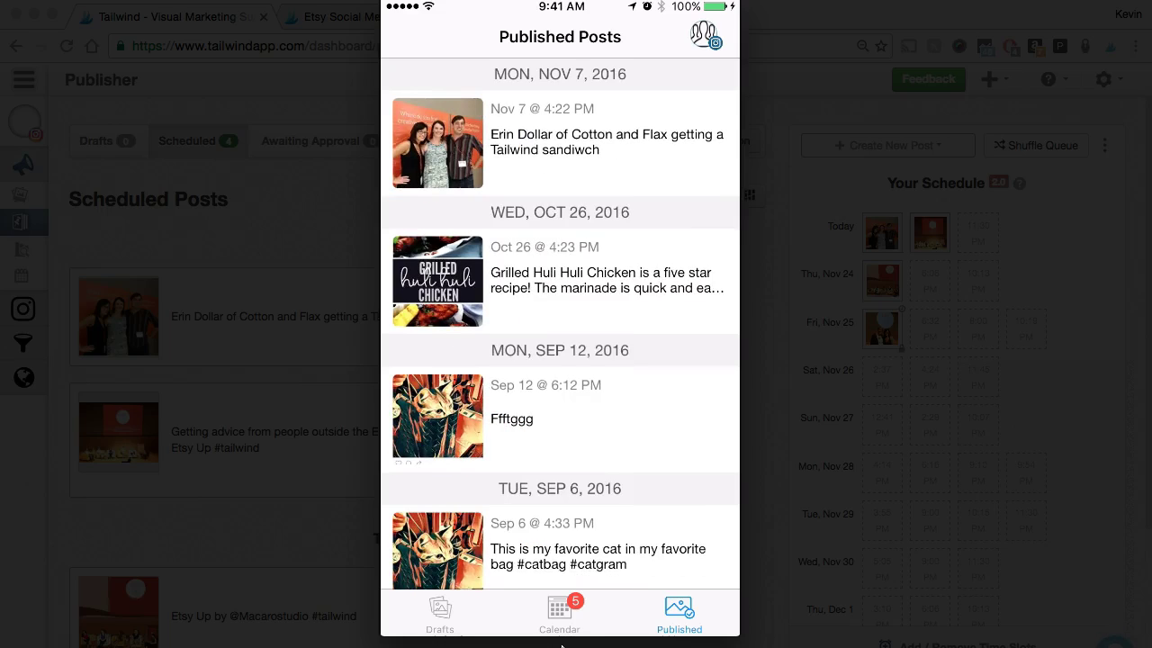
scroll(560, 325, down, 3)
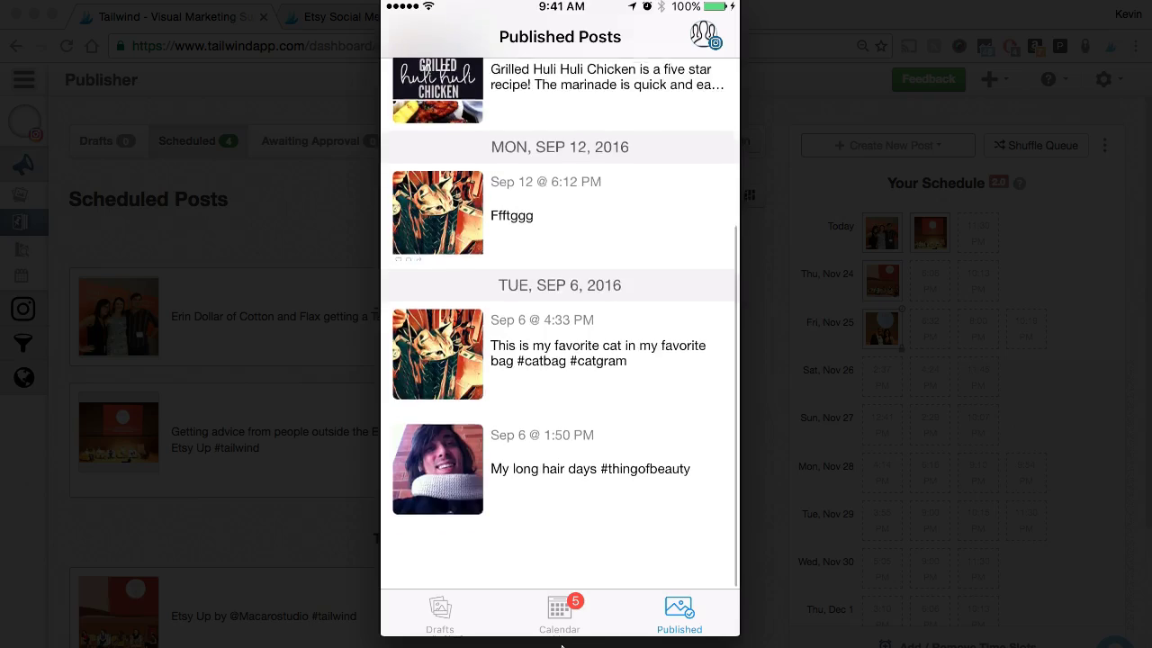
scroll(560, 324, up, 3)
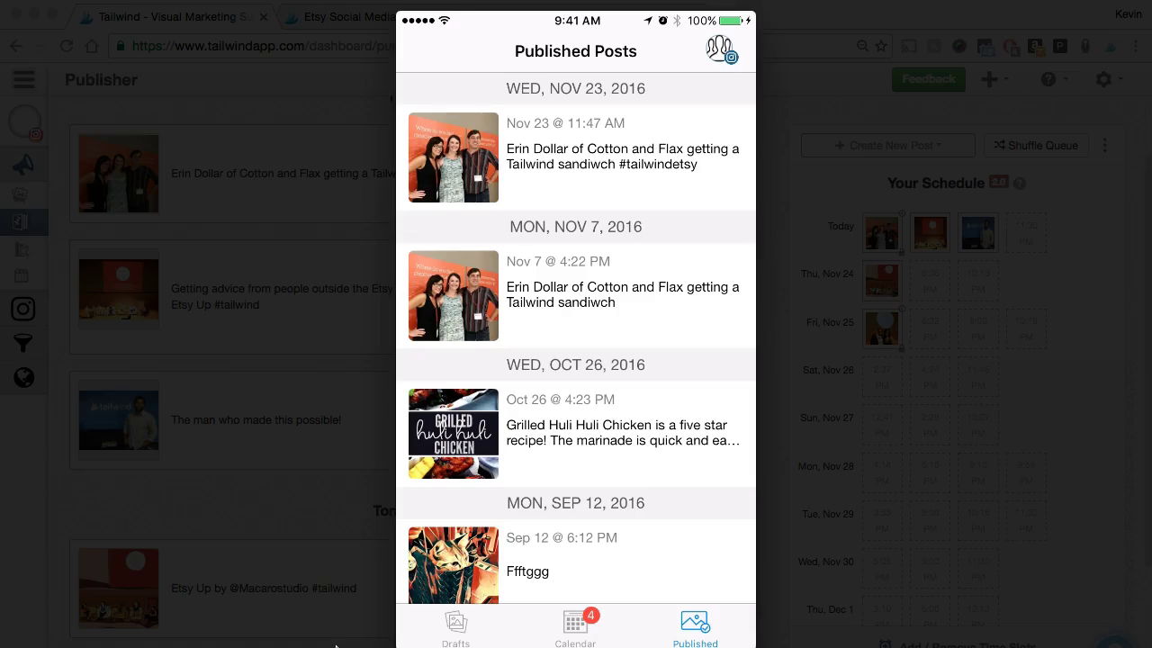
Step: Open the ? help overlay with search, Webinar, Video Guides and Message Us options
scroll(477, 306, down, 4)
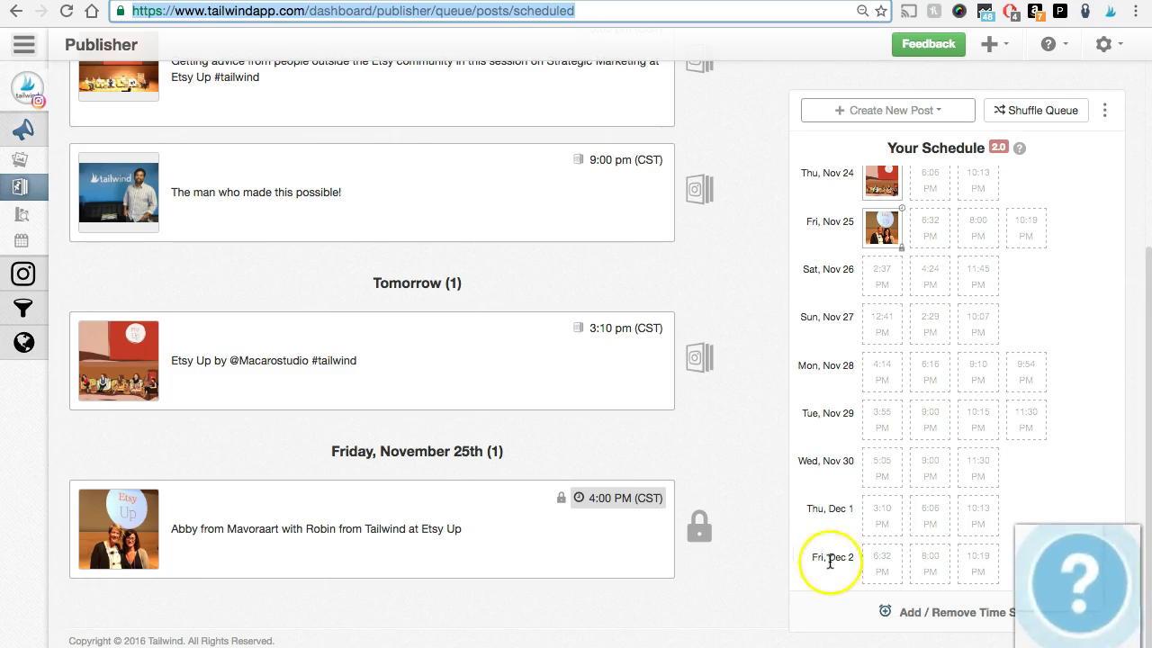
mouse_move(1077, 599)
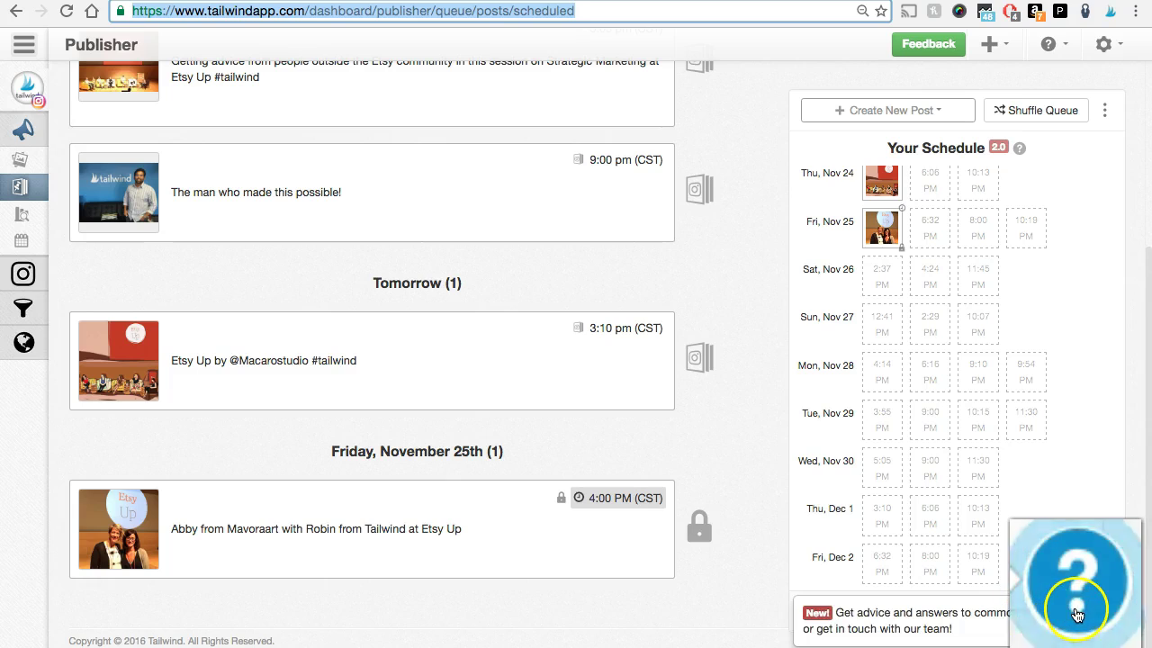
click(1116, 637)
click(1116, 637)
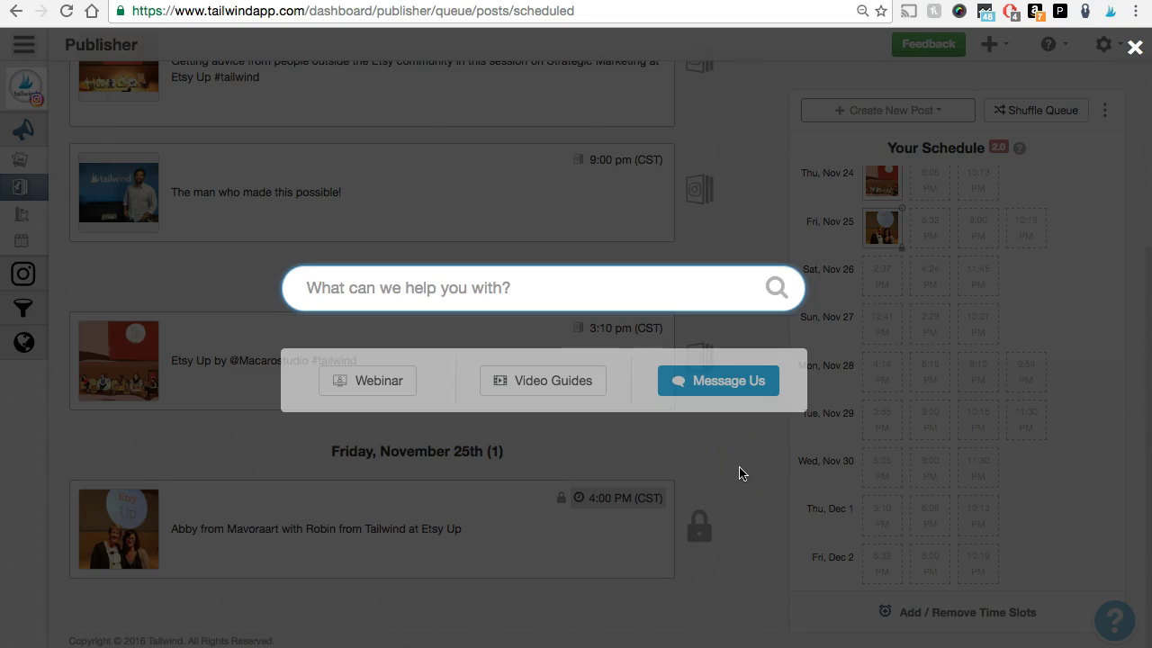
Step: Open the Message Us support chat and place the cursor in the Send a message field
click(726, 383)
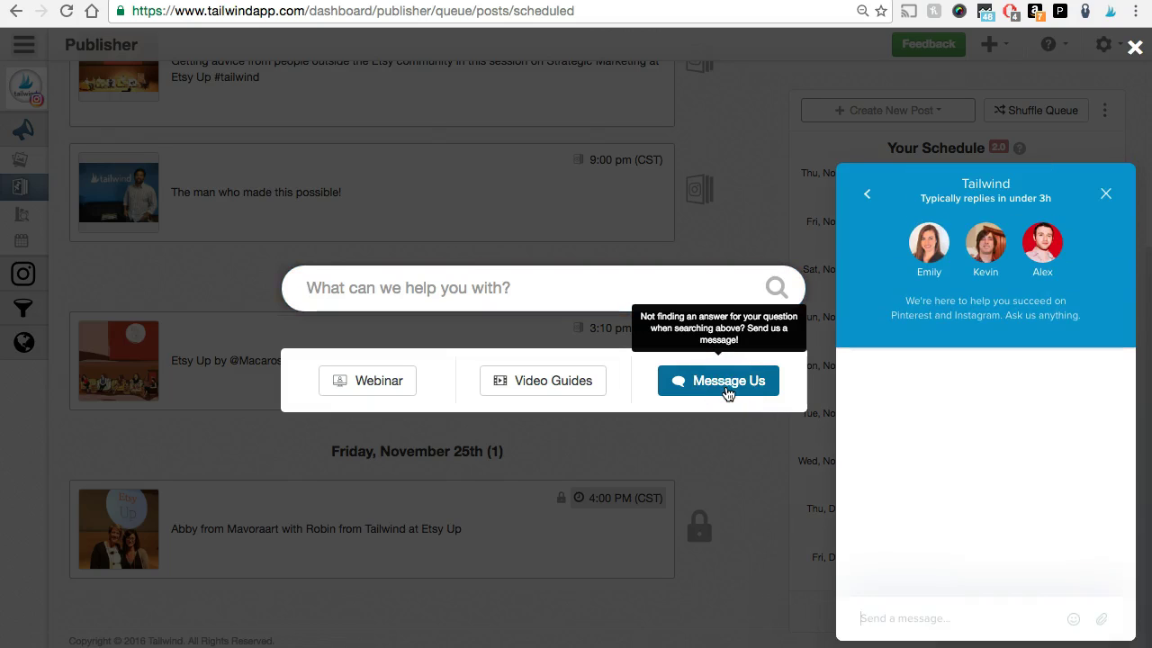
click(725, 387)
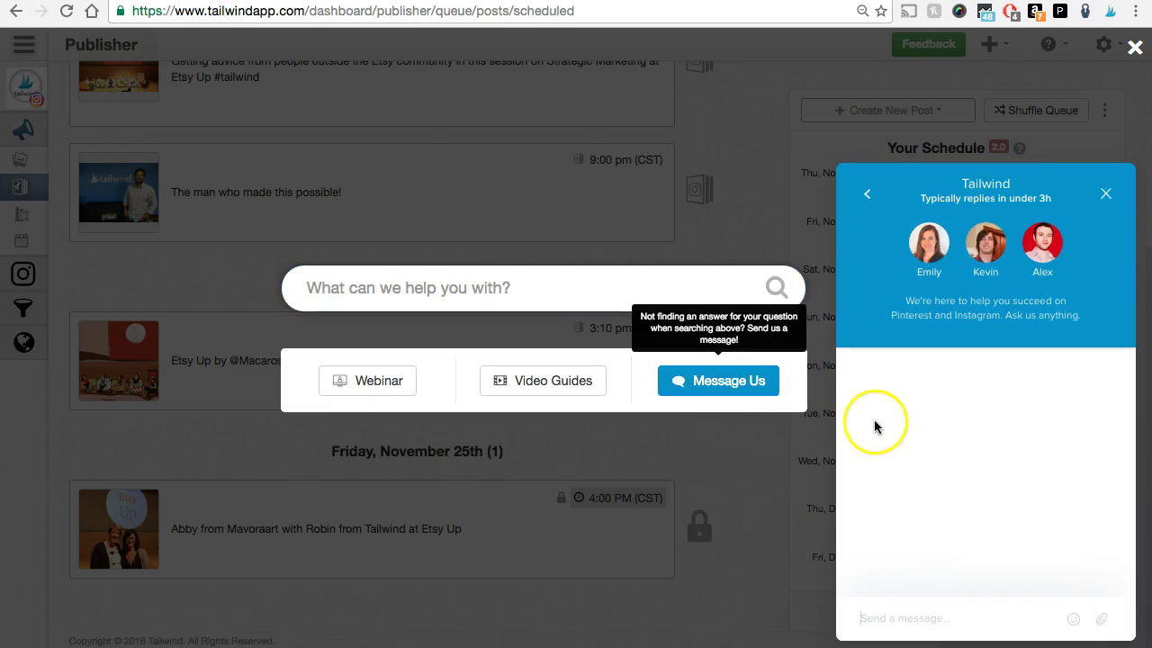
click(877, 619)
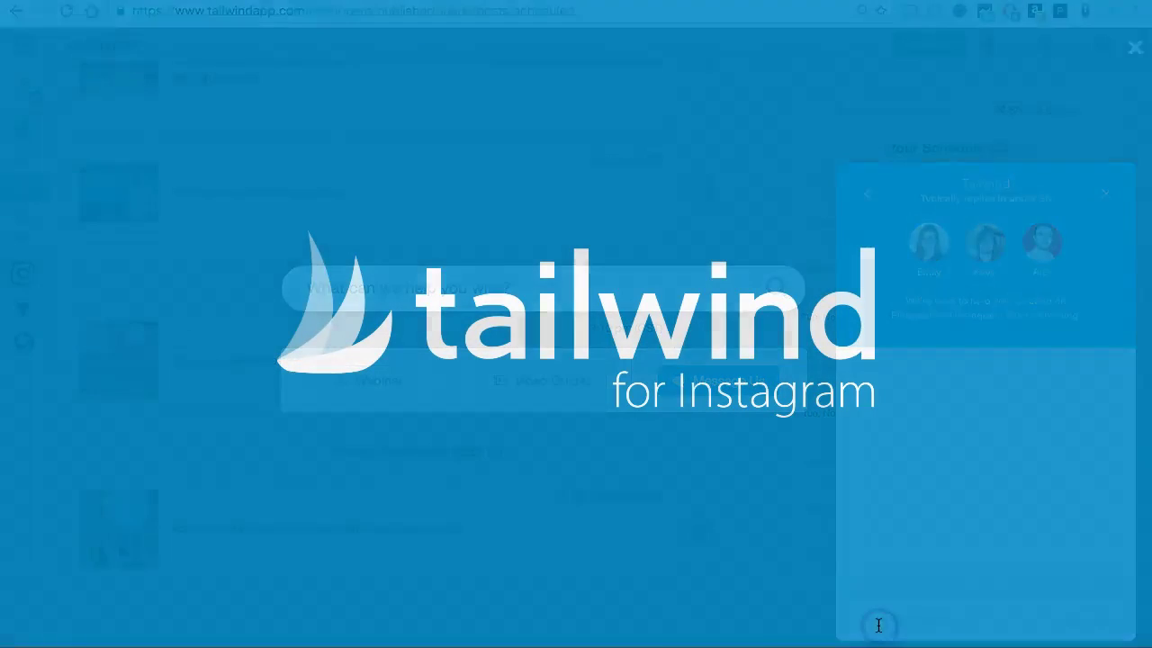